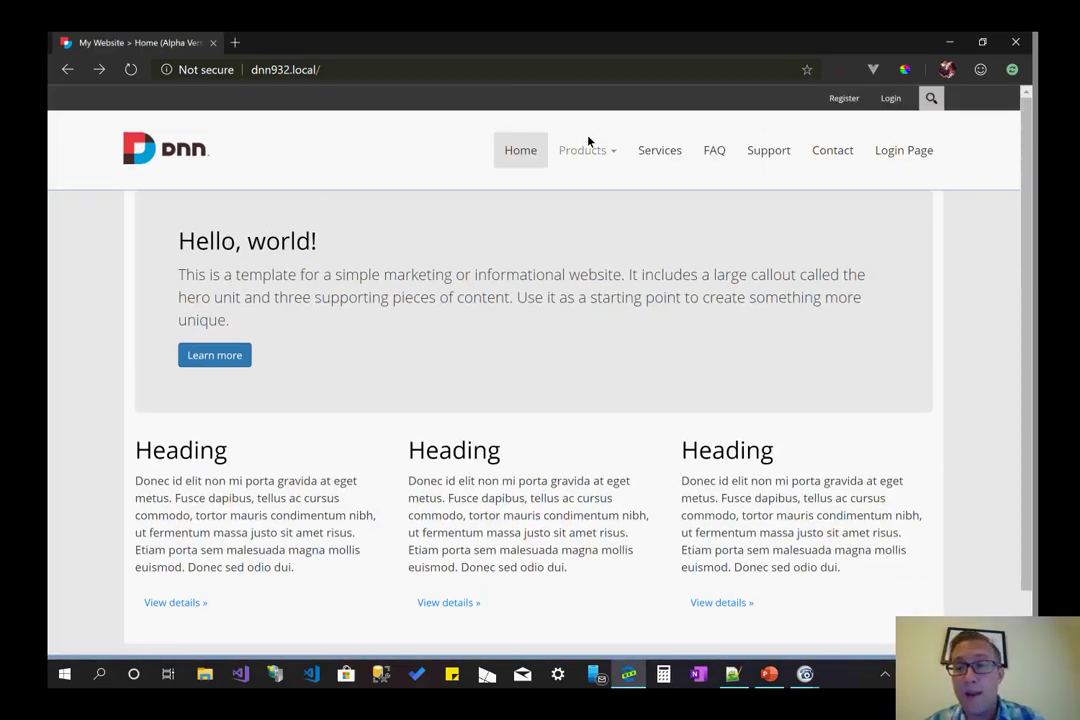
- Sign in on the site's login page with the demo account's username and password
scroll(588, 141, "down", 1)
scroll(588, 141, "up", 1)
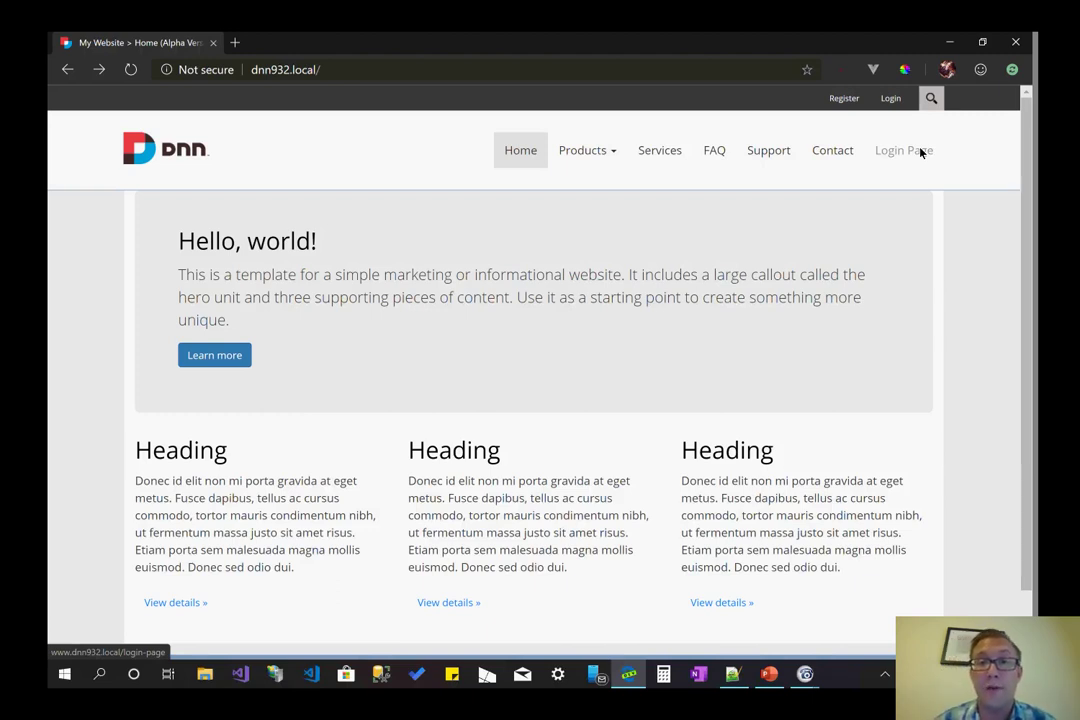
left_click(888, 100)
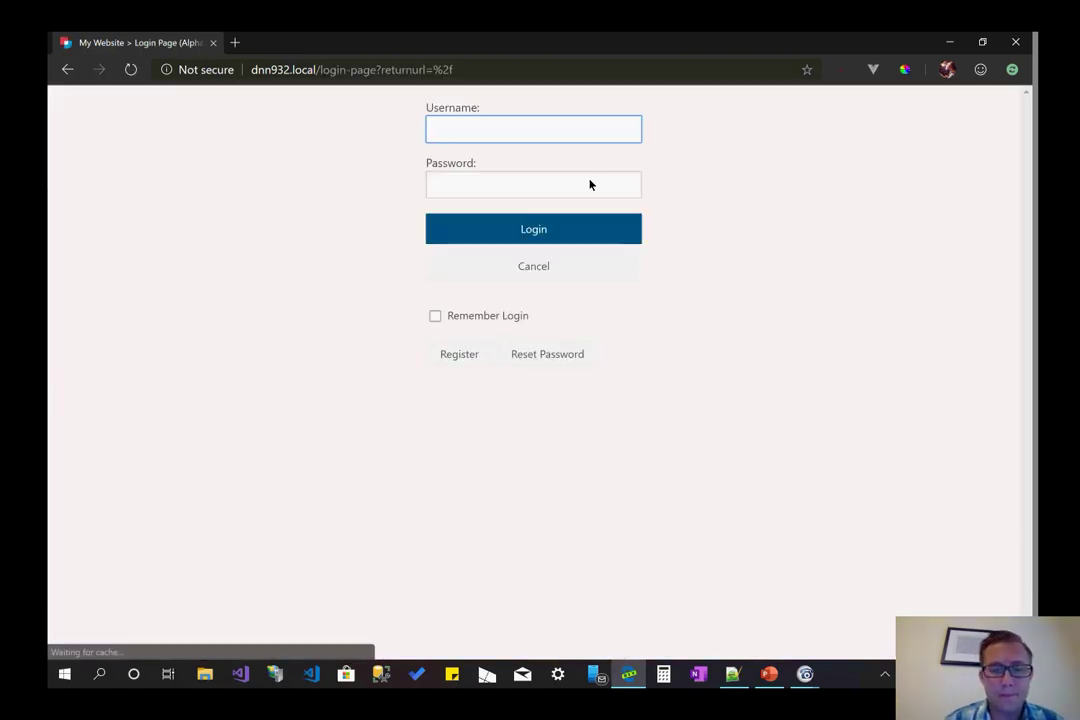
type("demouser")
left_click(590, 185)
type("password")
key("Return")
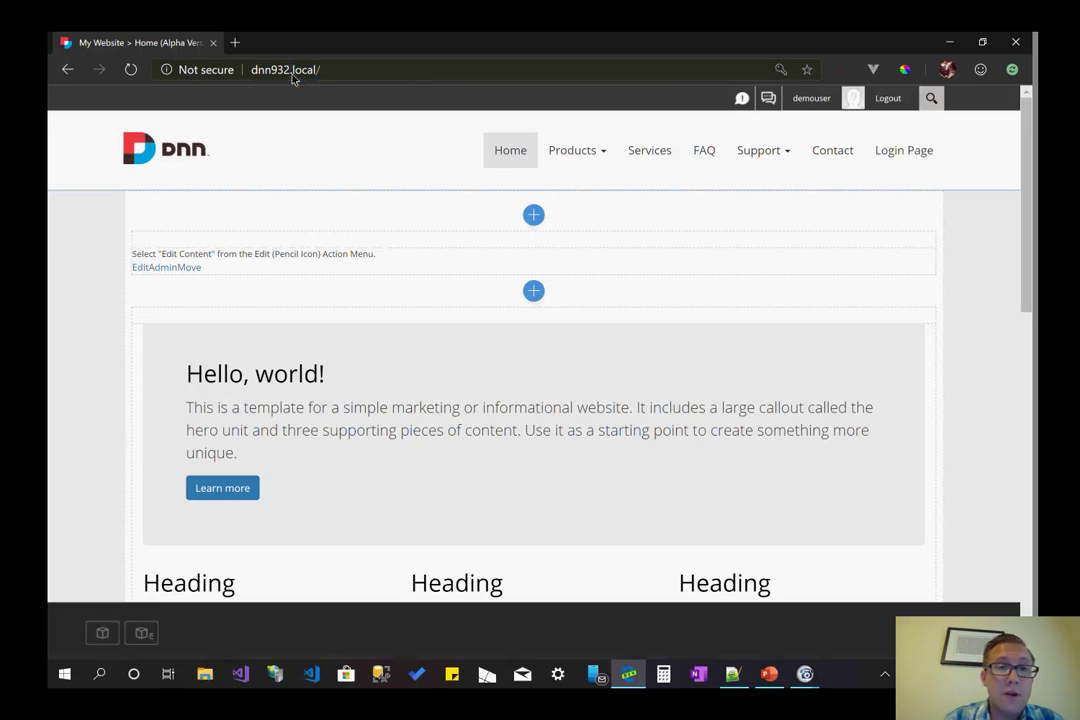
- Reload the signed-in home page so it shows without the pane outlines
left_click(333, 73)
left_click(392, 76)
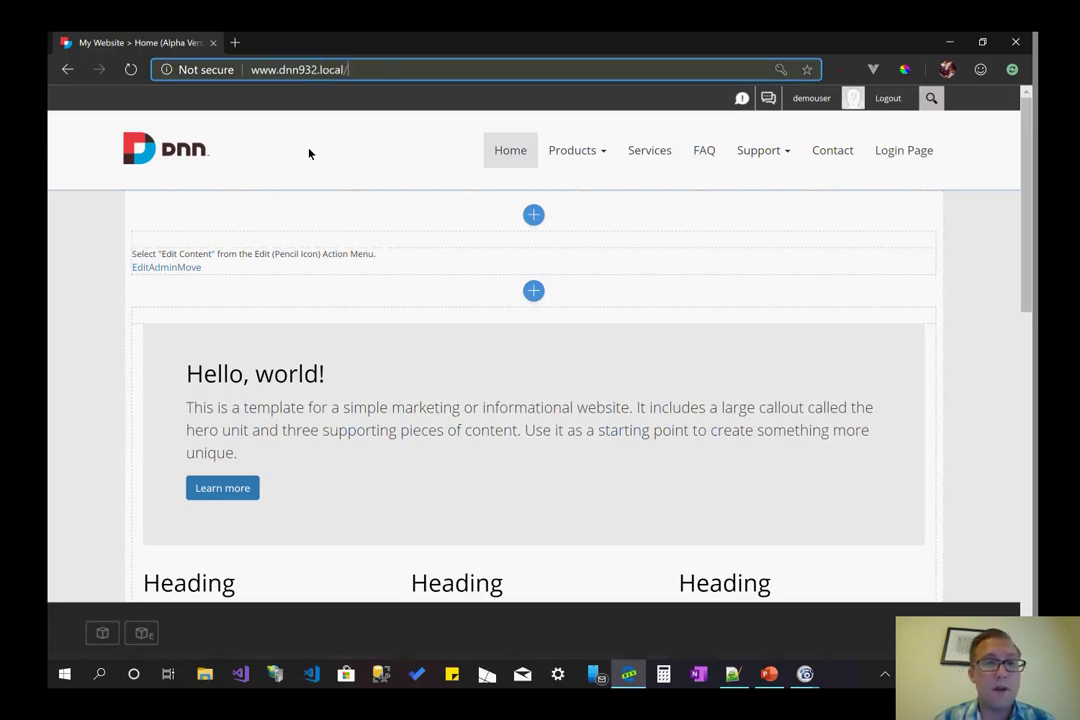
left_click(585, 216)
key("F5")
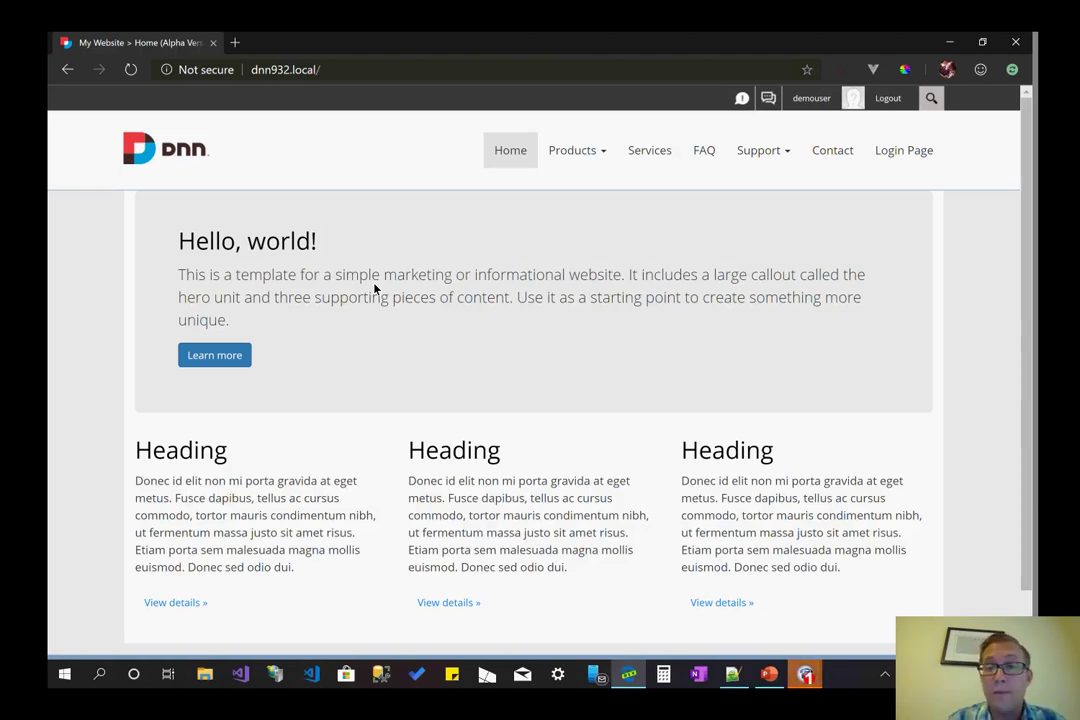
scroll(375, 289, "down", 1)
scroll(540, 350, "up", 1)
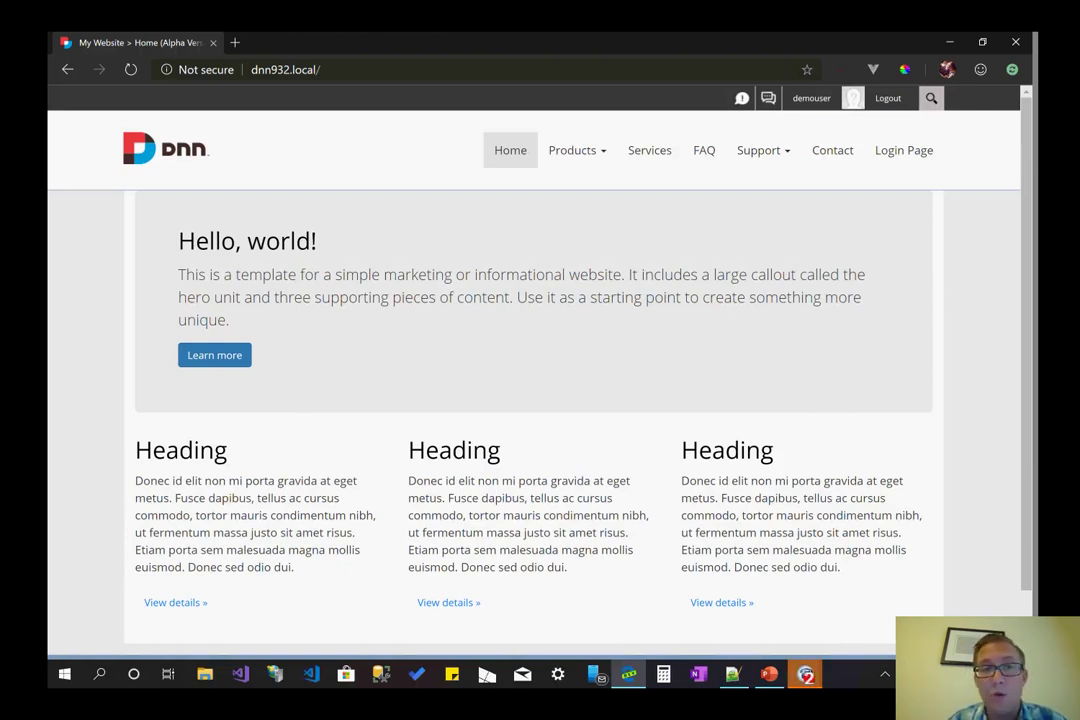
scroll(540, 380, "down", 1)
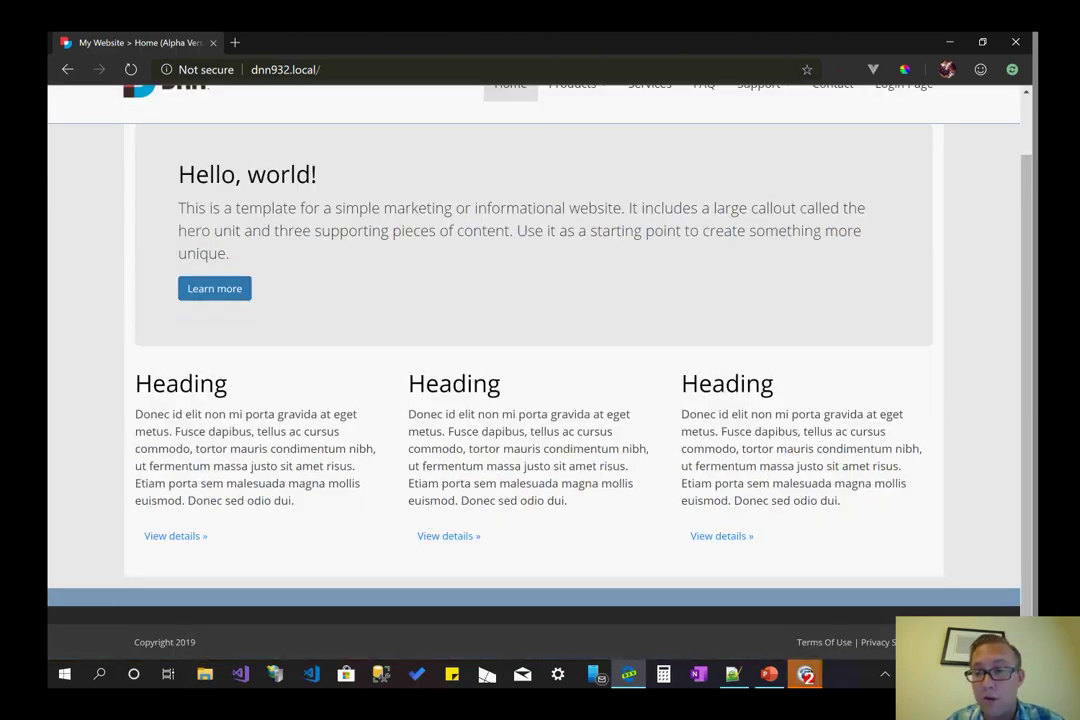
key("F5")
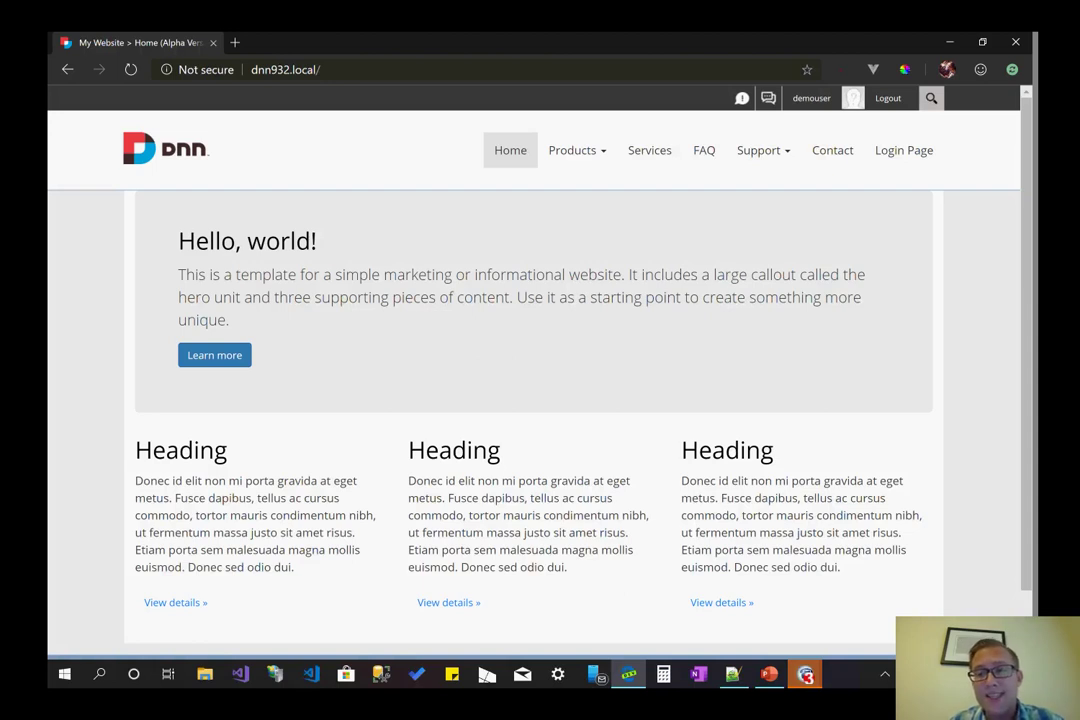
scroll(666, 236, "down", 1)
scroll(665, 200, "up", 1)
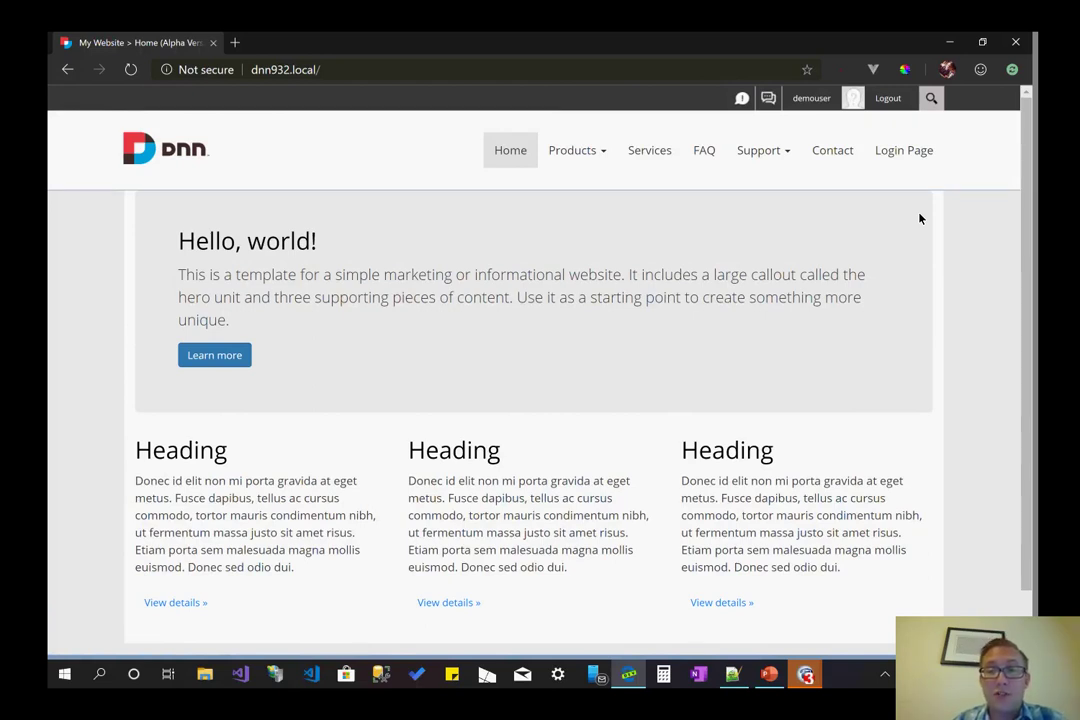
- Load the site's edit-site address to launch the Shine editor on the home page
left_click(559, 70)
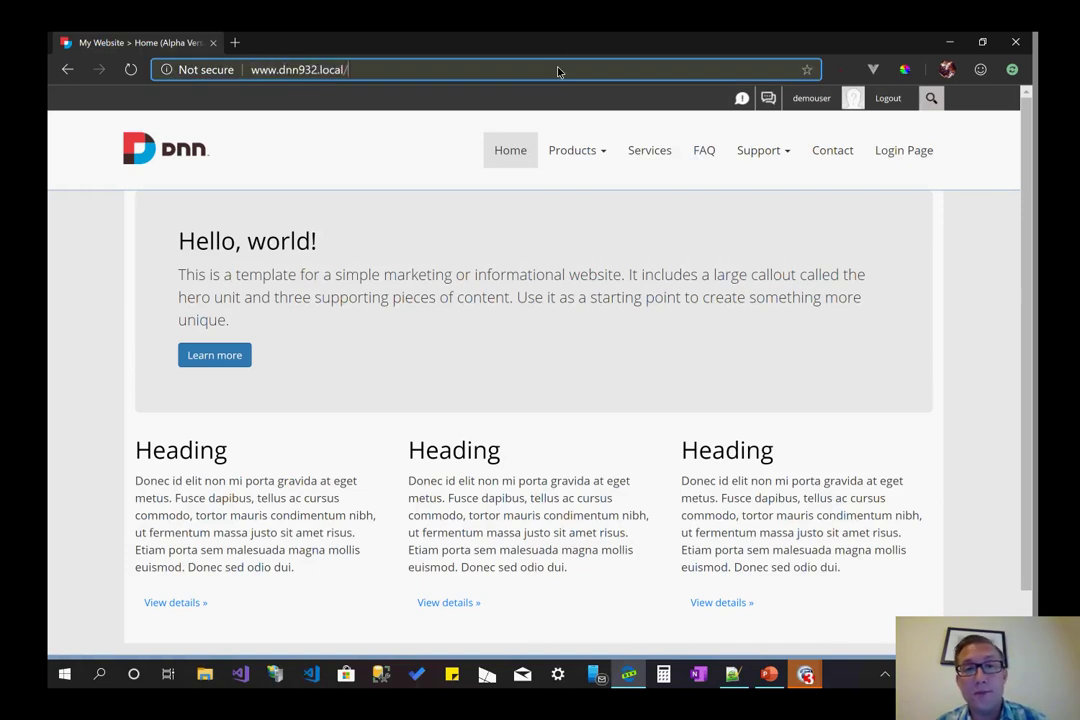
type("edit-s")
key("Escape")
key("Escape")
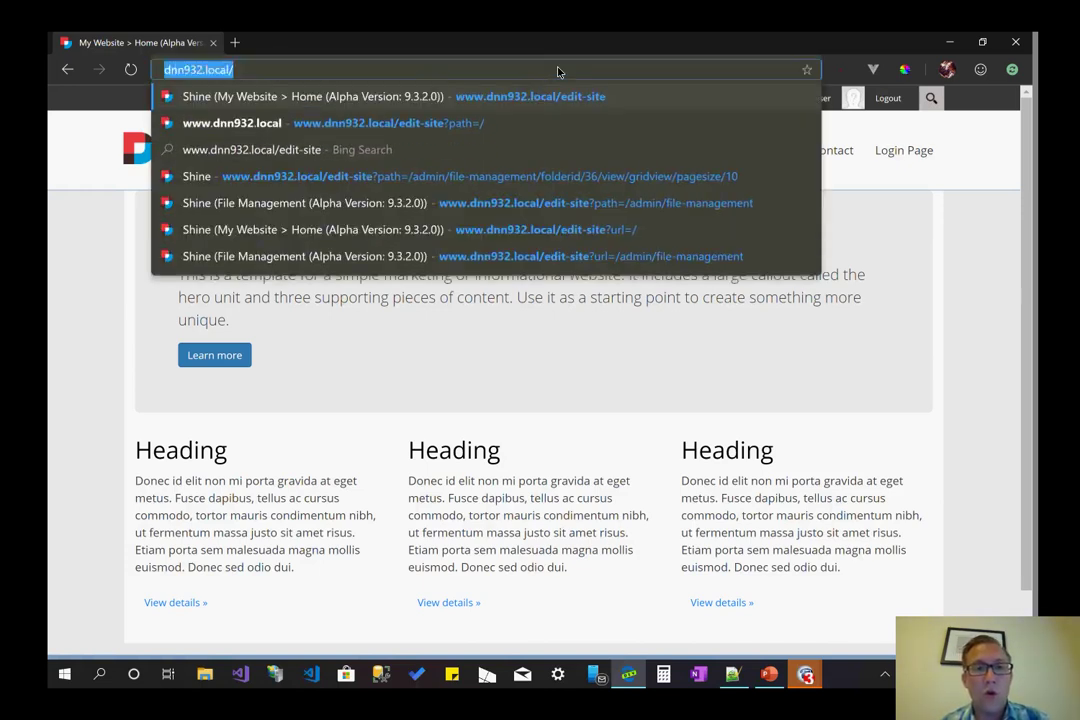
key("End")
type("edit")
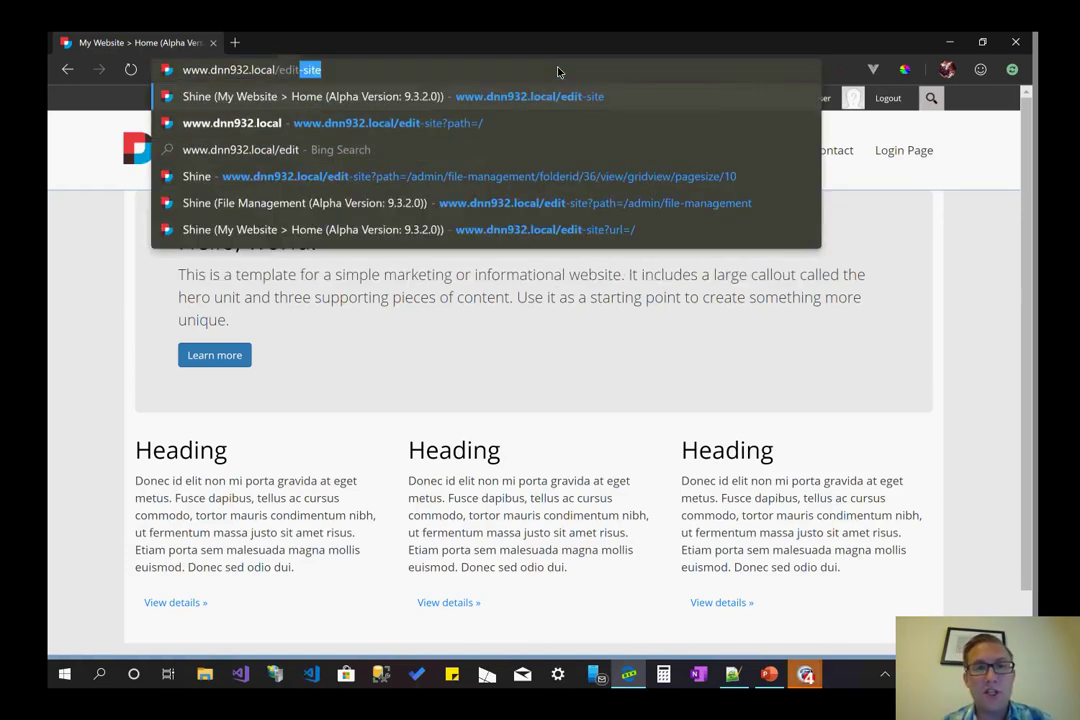
key("Return")
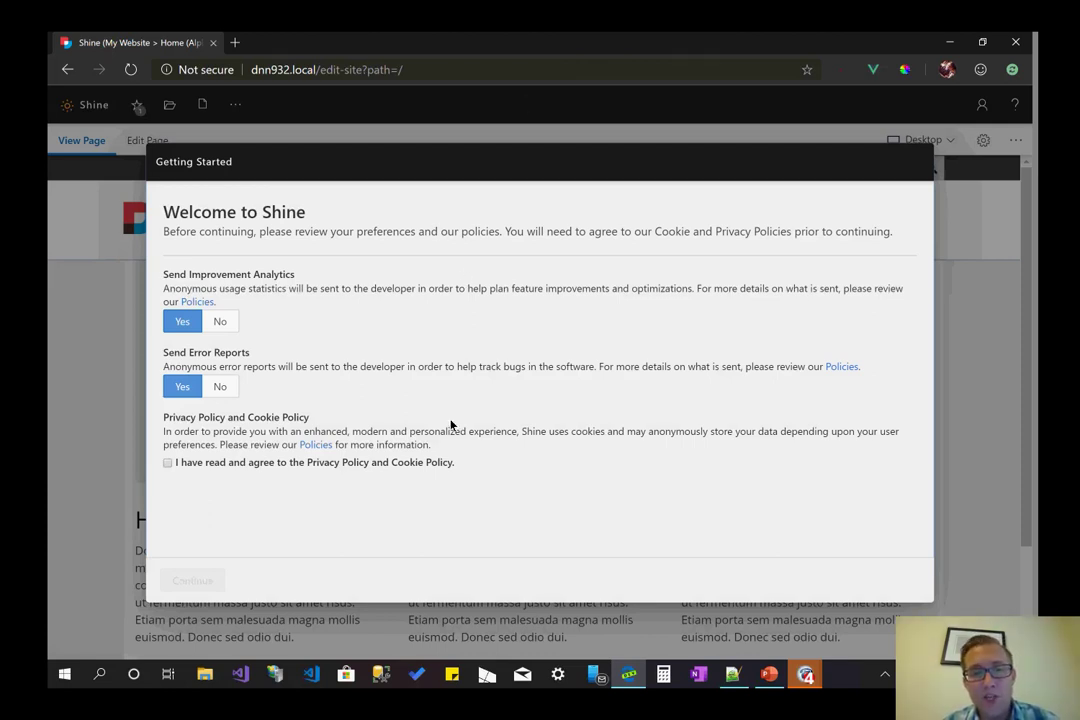
- Agree to the Privacy Policy and Cookie Policy and continue past the Welcome to Shine dialog
left_click(288, 464)
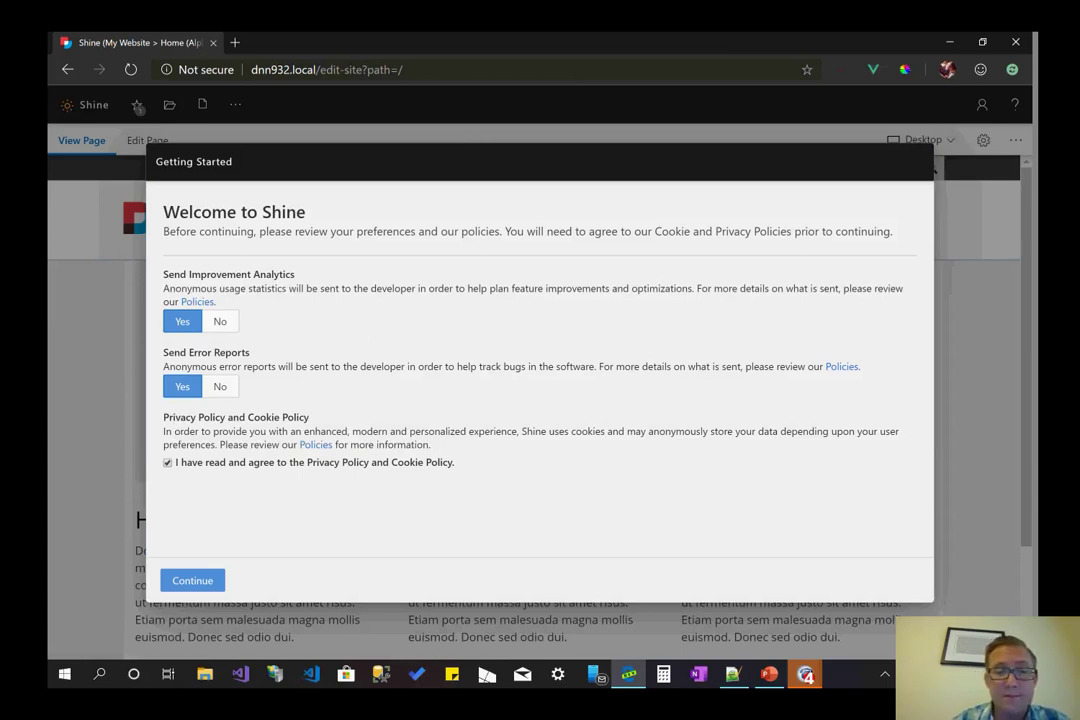
left_click(192, 580)
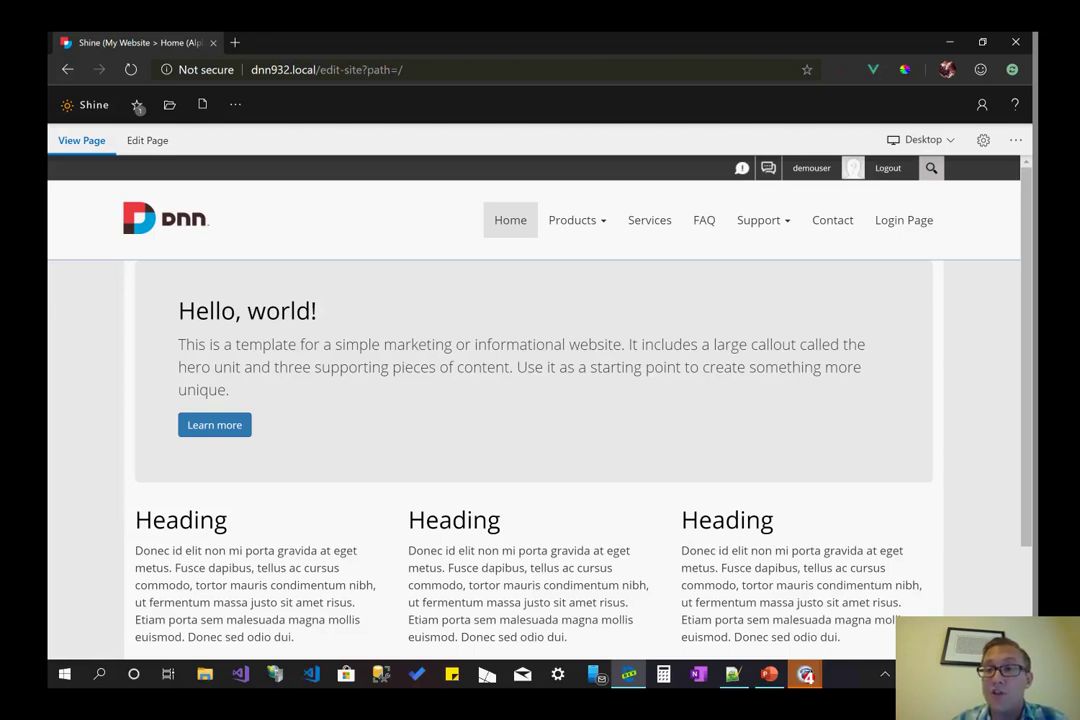
- Open the account options and scroll through the Home page's Hello, world! banner and Heading columns
left_click(993, 114)
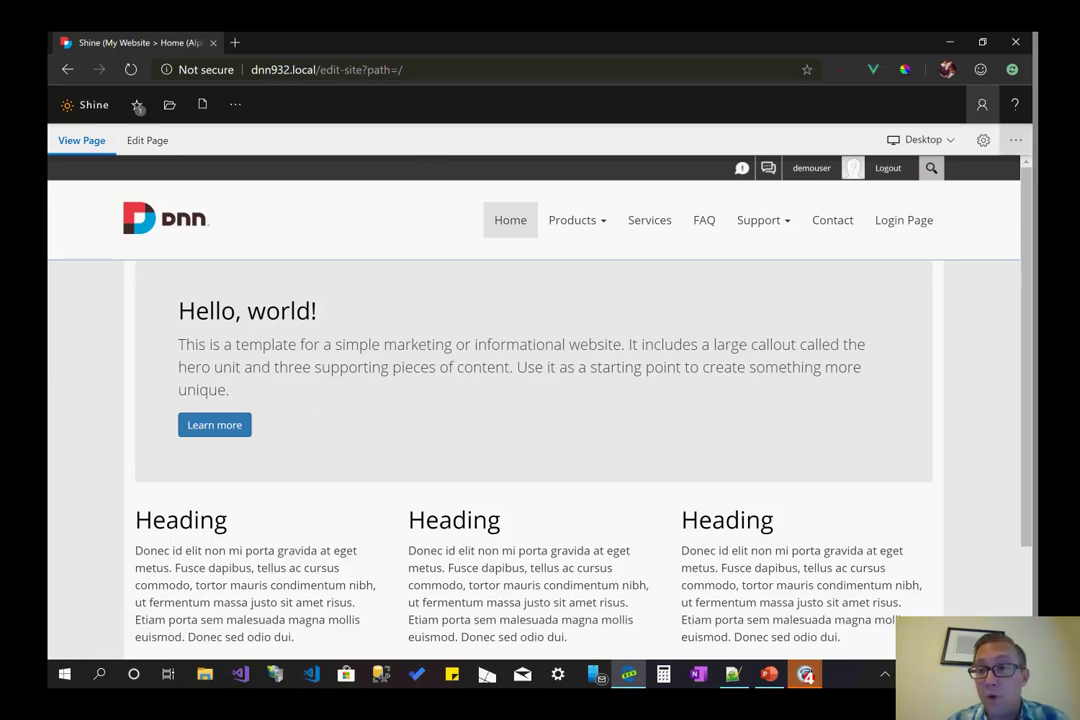
scroll(990, 368, "down", 1)
scroll(990, 368, "down", 2)
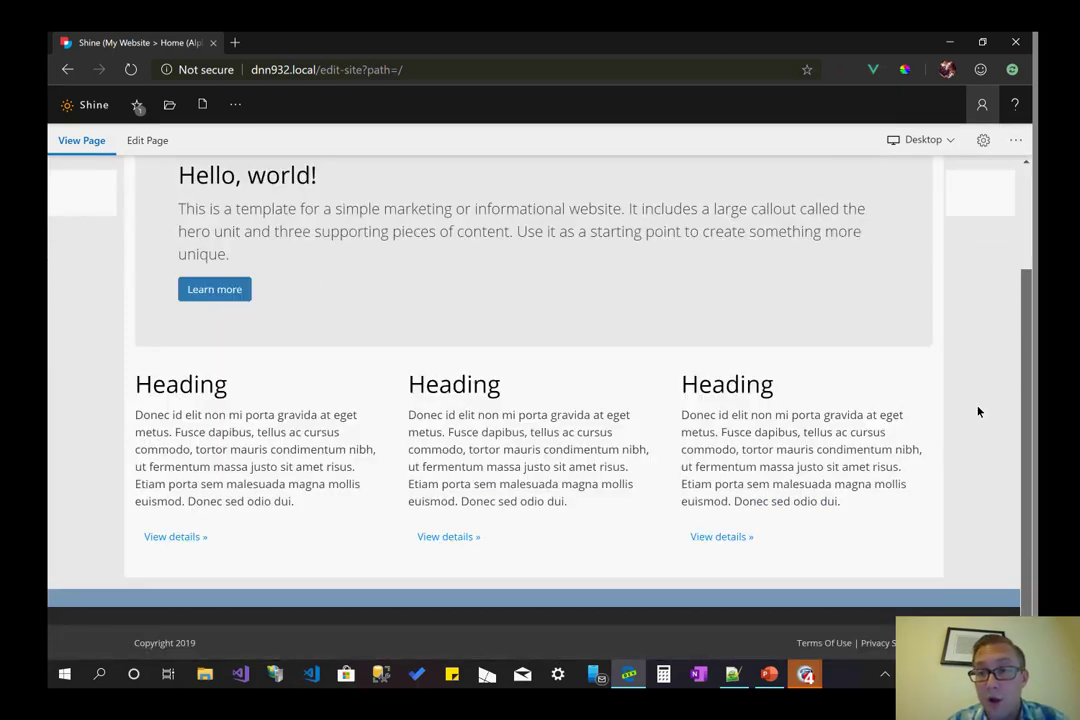
scroll(976, 412, "up", 3)
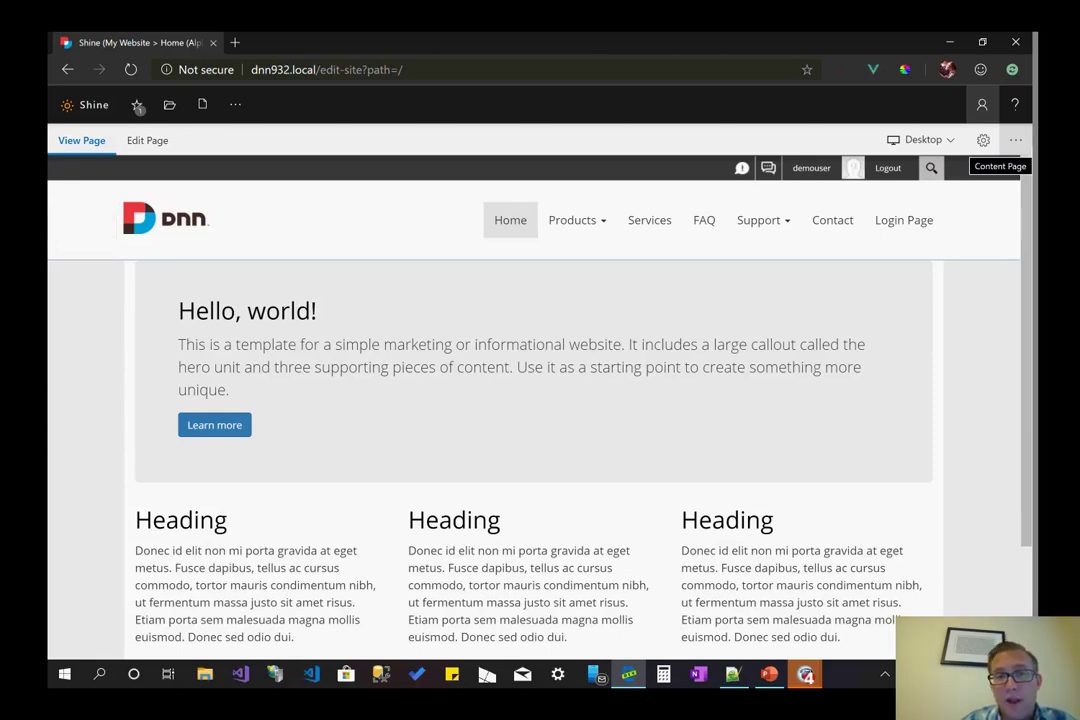
scroll(540, 400, "down", 3)
scroll(540, 400, "up", 3)
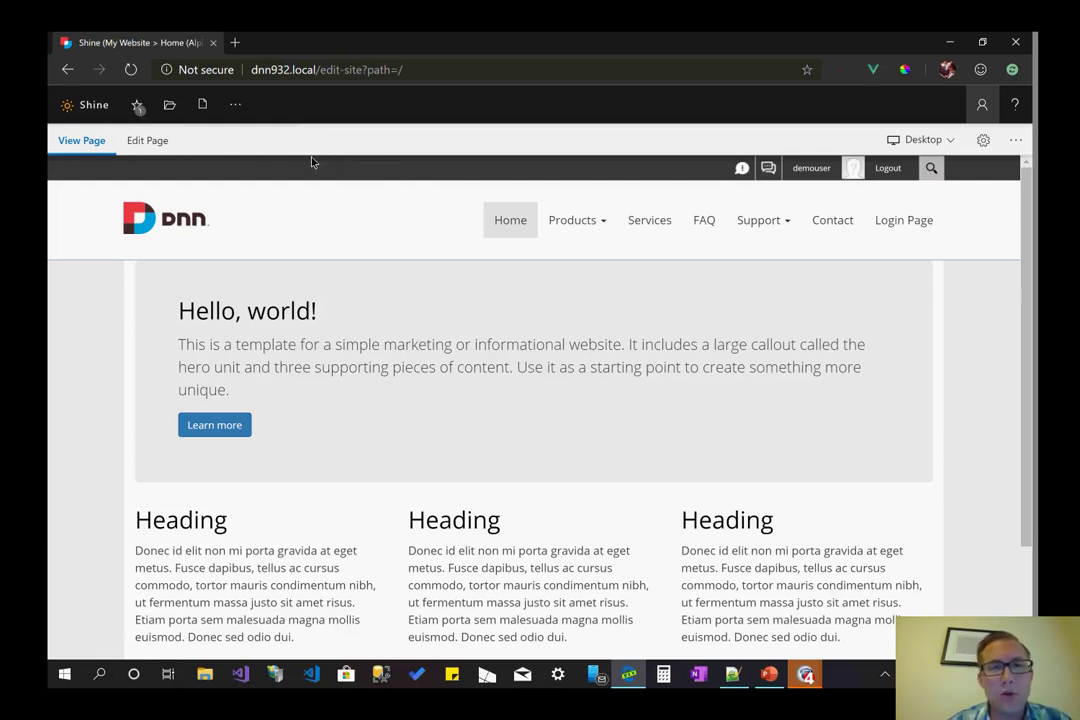
scroll(300, 160, "down", 1)
- View and close the Admin Pages from the ··· menu, then open the site with the Persona Bar
left_click(248, 112)
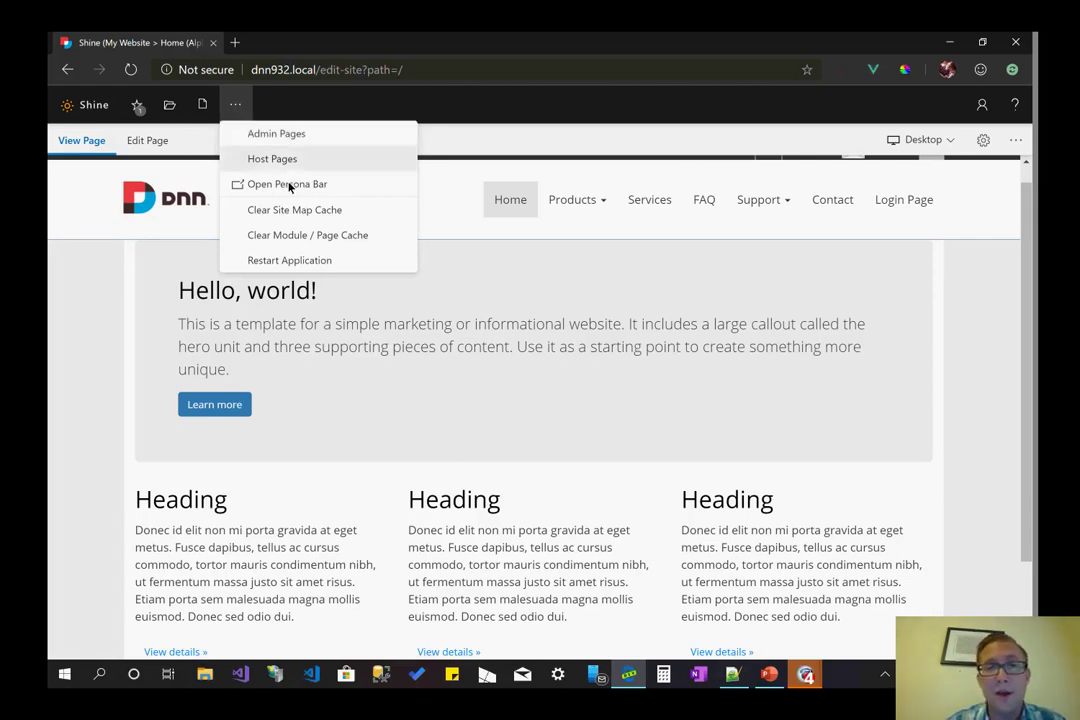
left_click(319, 141)
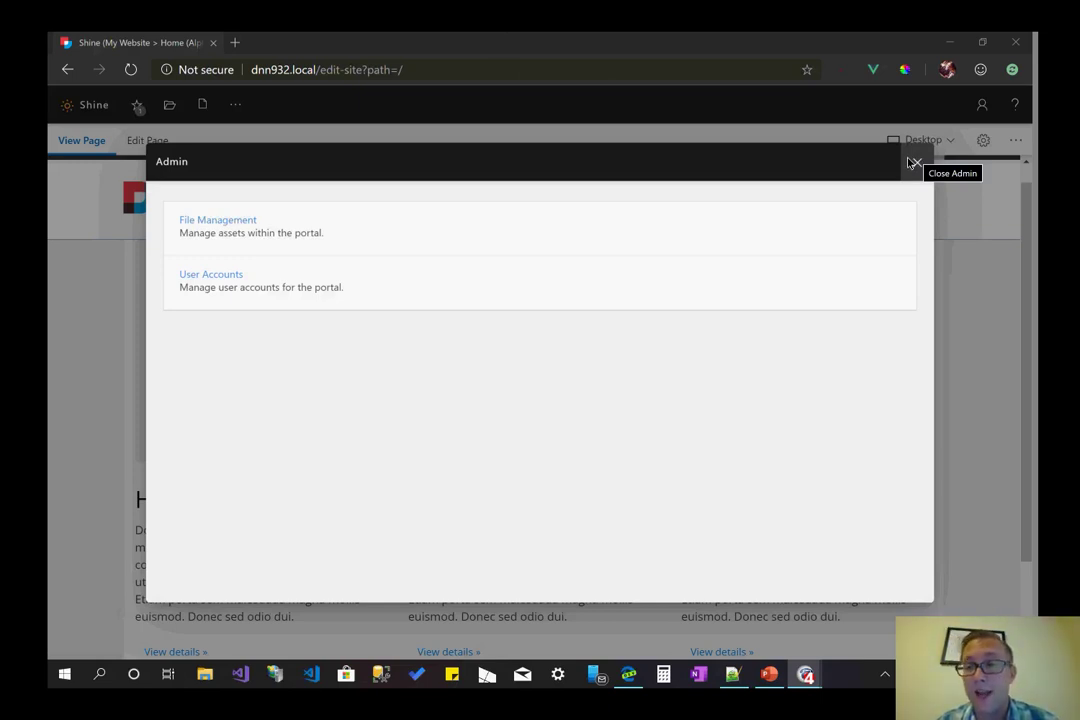
left_click(233, 105)
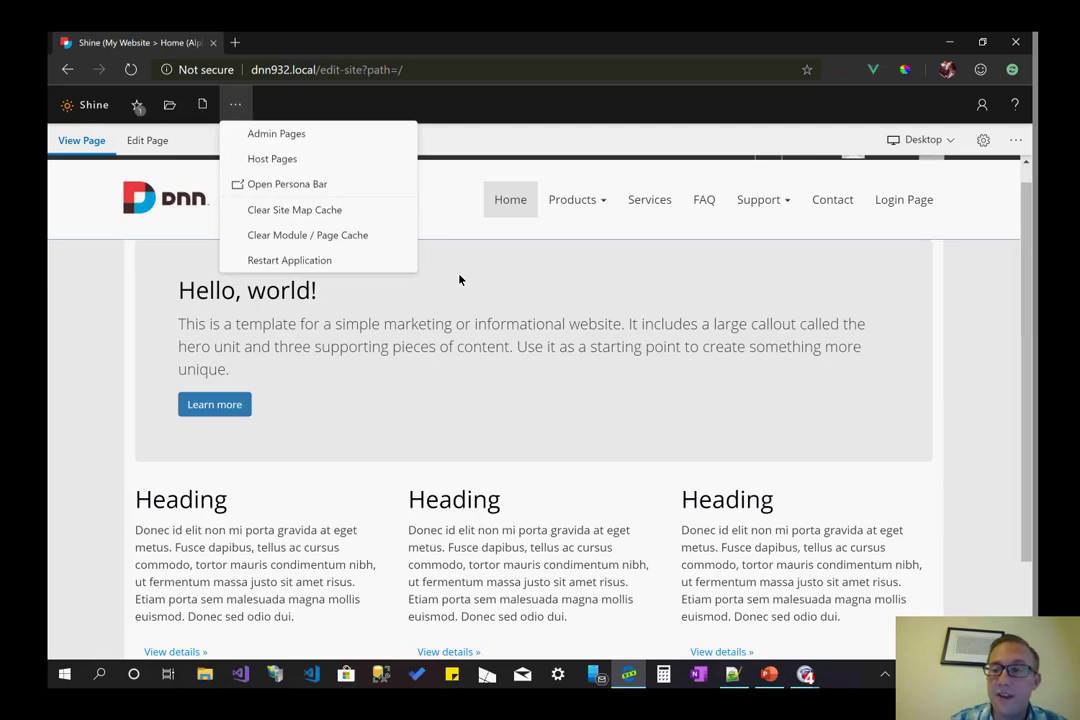
left_click(332, 186)
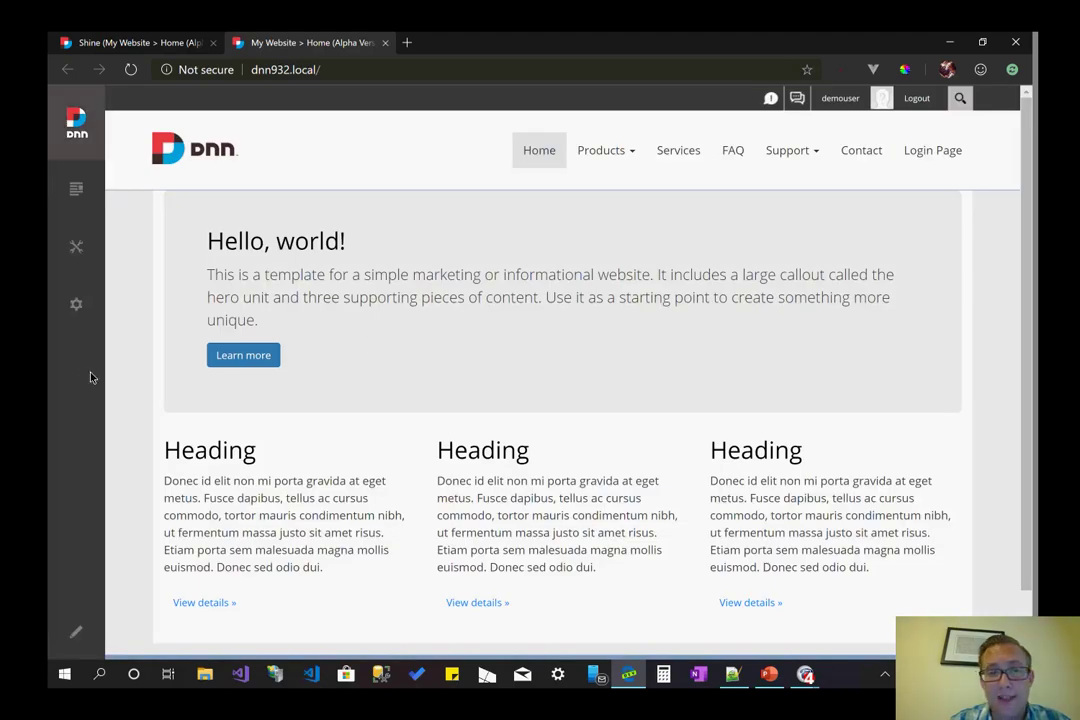
- Look over the Persona Bar and its Manage wrench in the new tab, then return to Shine
scroll(298, 330, "down", 2)
scroll(298, 330, "up", 2)
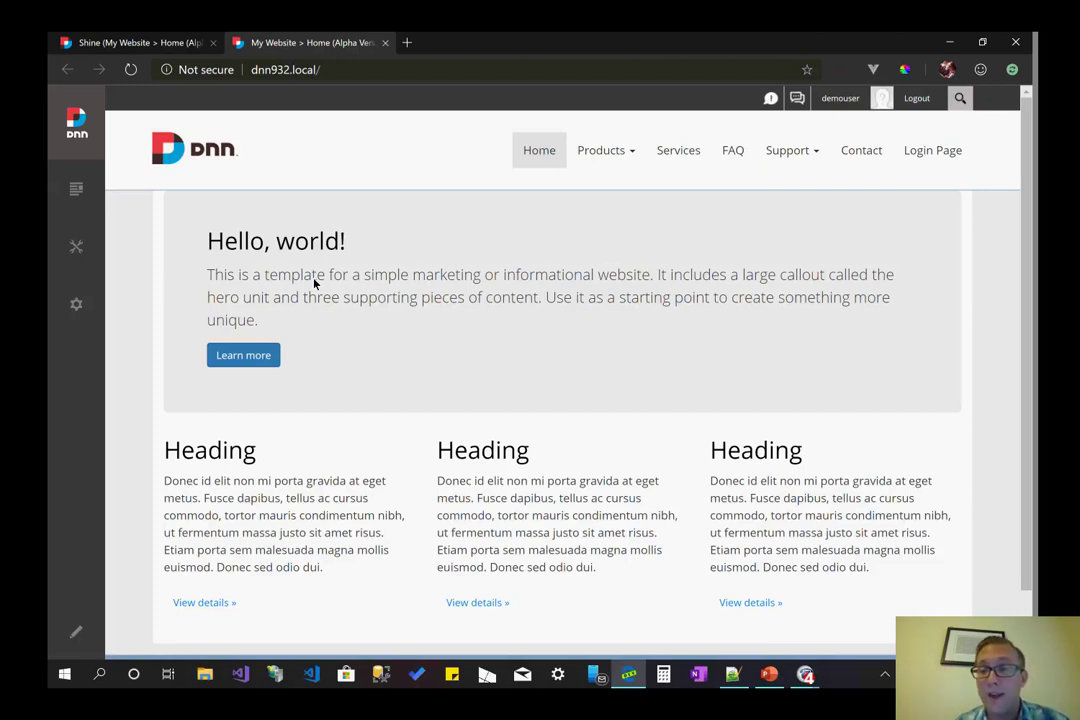
mouse_move(76, 246)
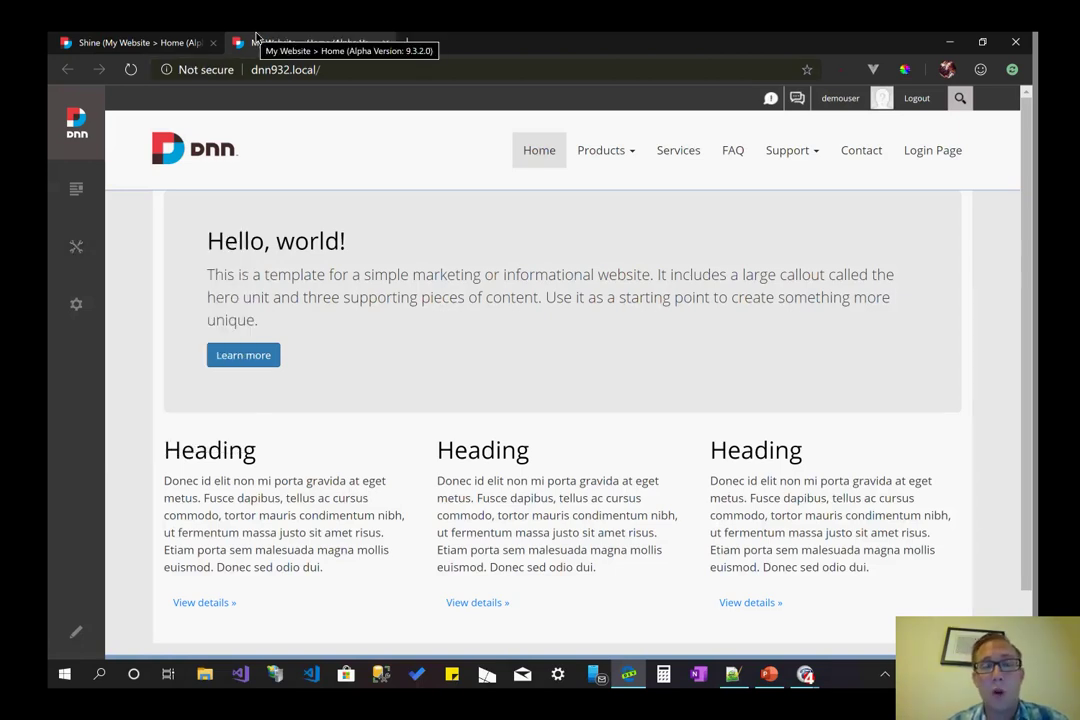
left_click(166, 36)
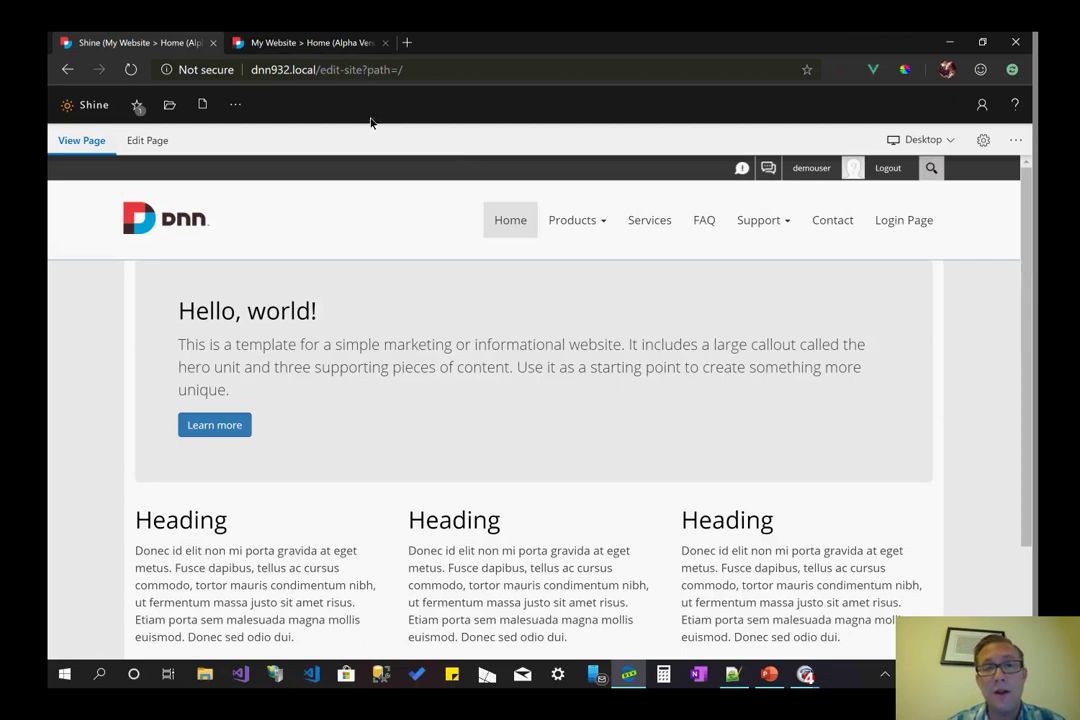
- Close the second browser tab showing the site with the Persona Bar
left_click(355, 44)
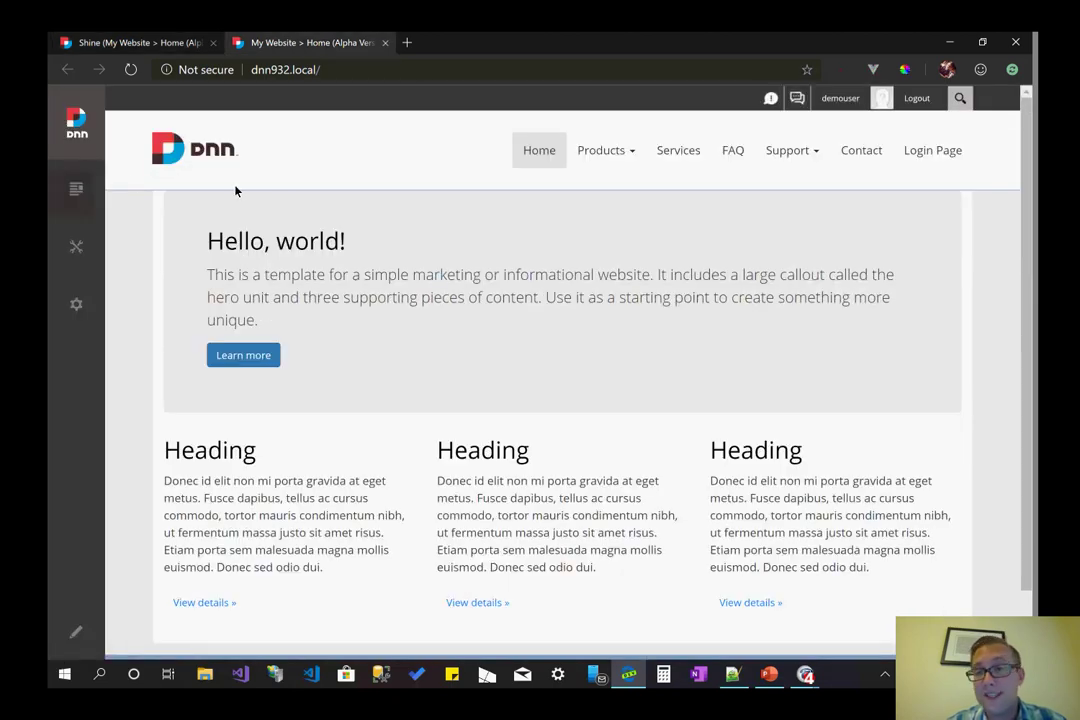
left_click(385, 43)
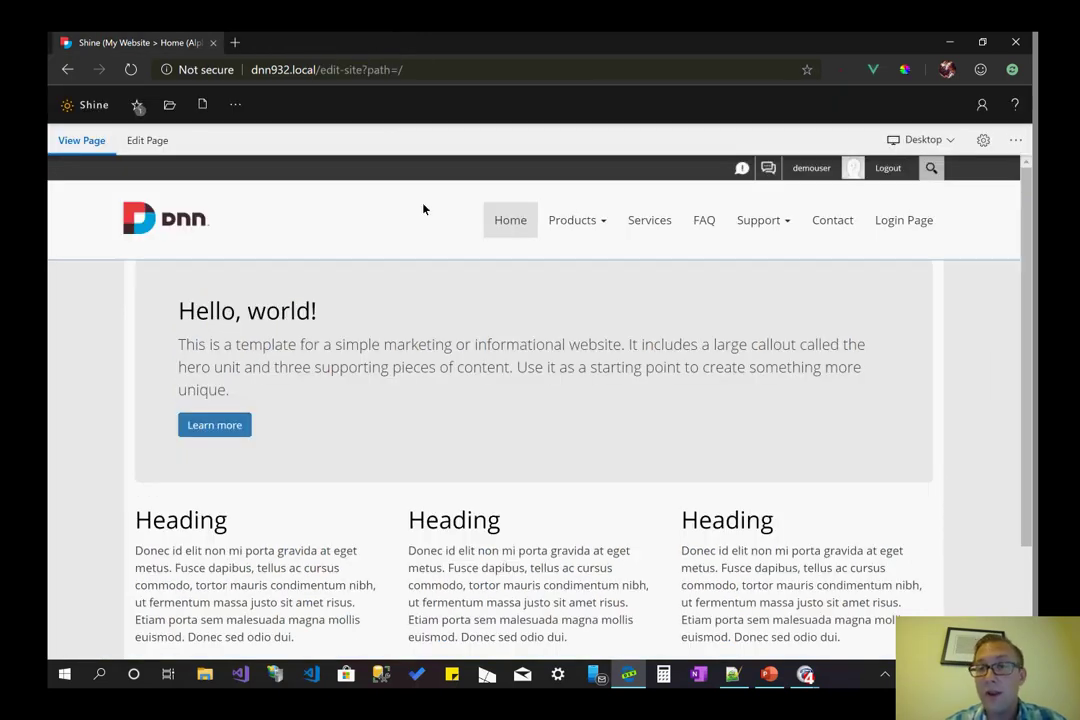
scroll(423, 204, "up", 2)
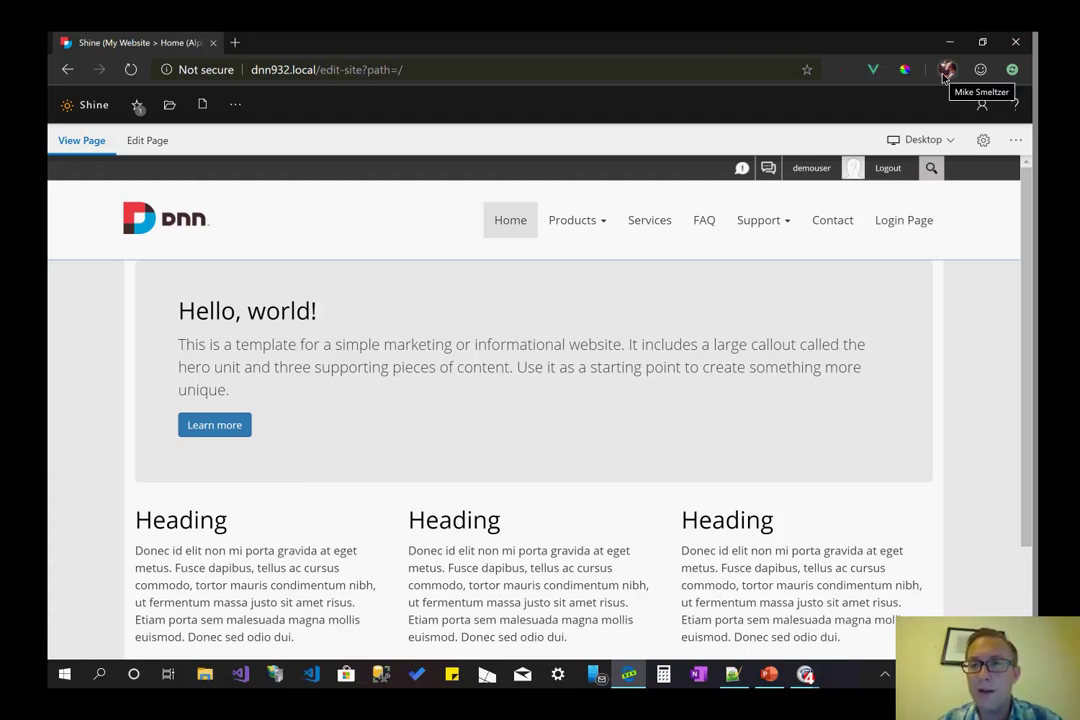
- Snap the browser to the left half, with Notepad++ showing the Test Page 1–3 notes on the right
key("super+Down")
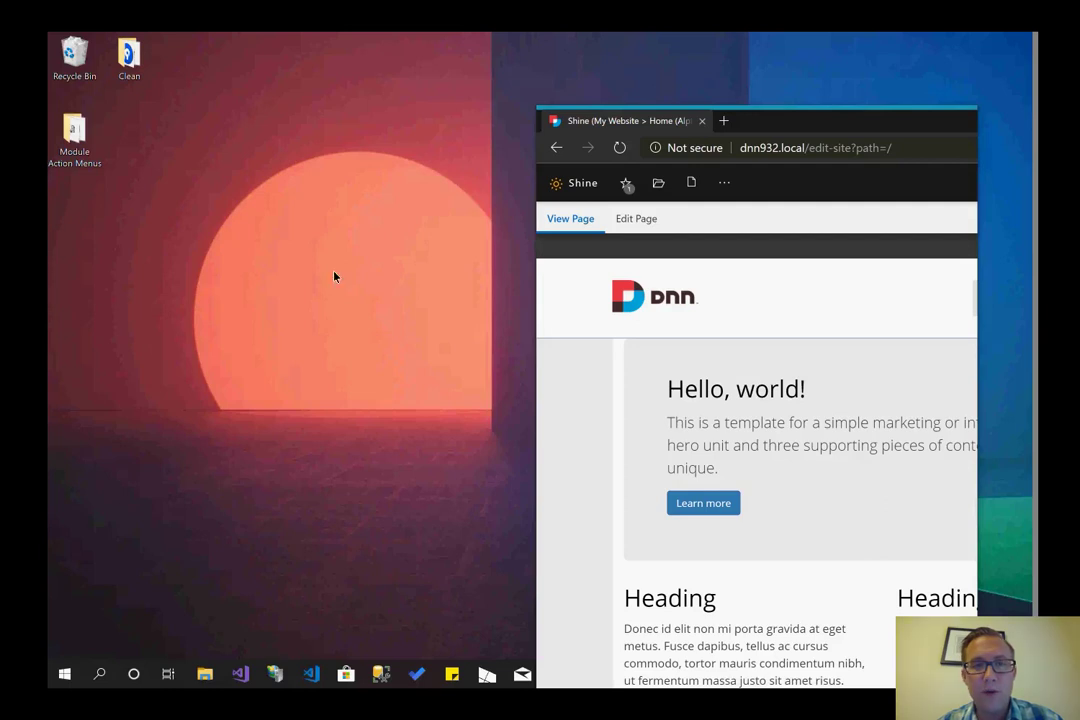
key("super+Left")
left_click(733, 441)
left_click(613, 91)
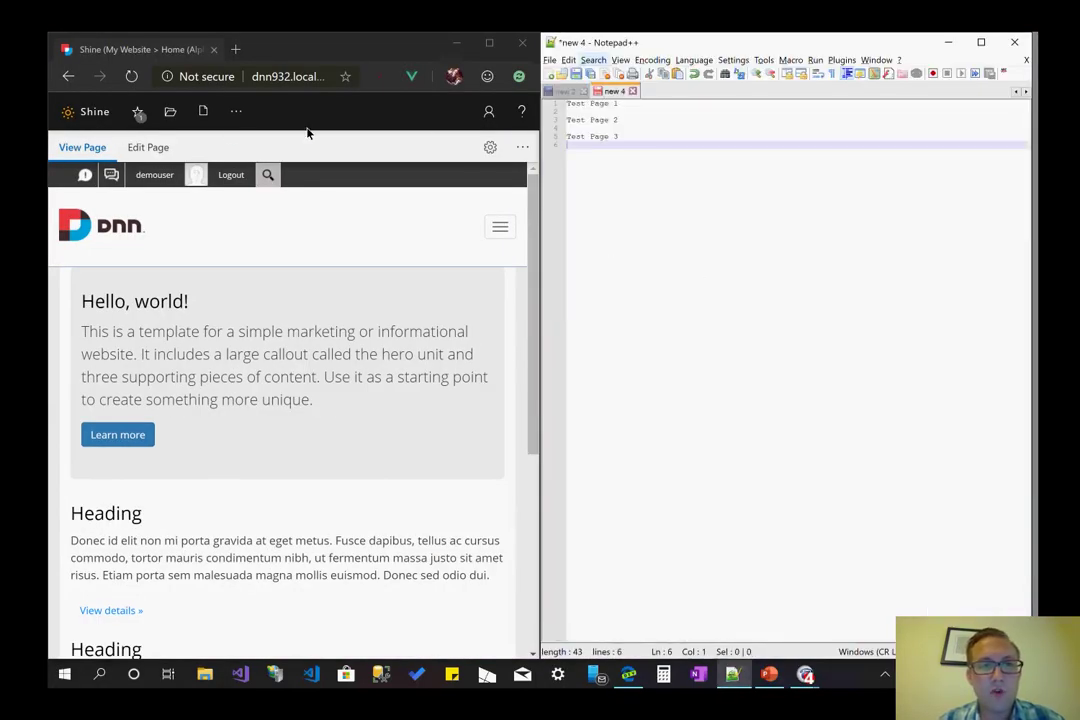
- Widen the browser over Notepad++ until the site shows its full desktop layout
left_click_drag(541, 150, 477, 164)
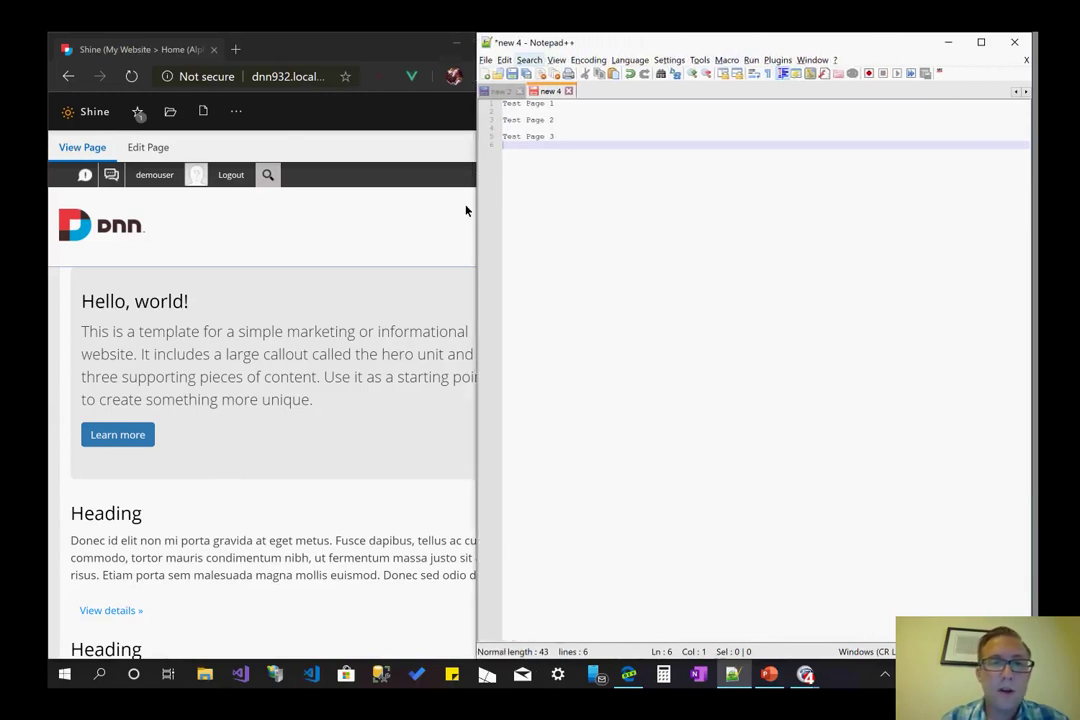
left_click_drag(477, 211, 453, 213)
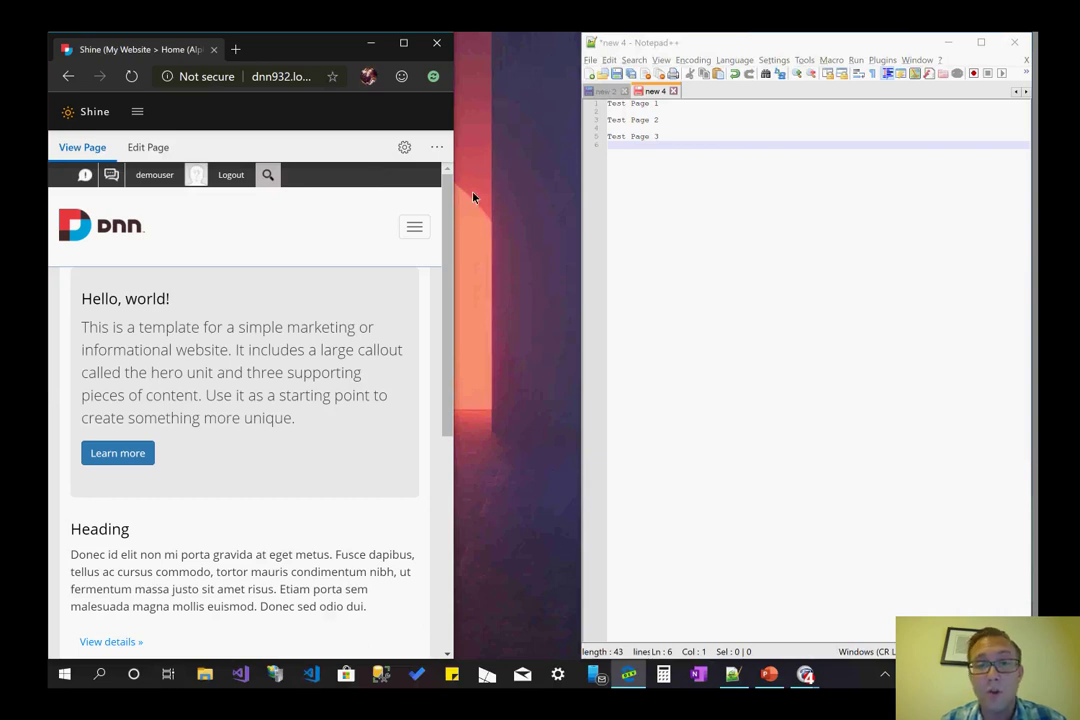
left_click_drag(453, 197, 1000, 209)
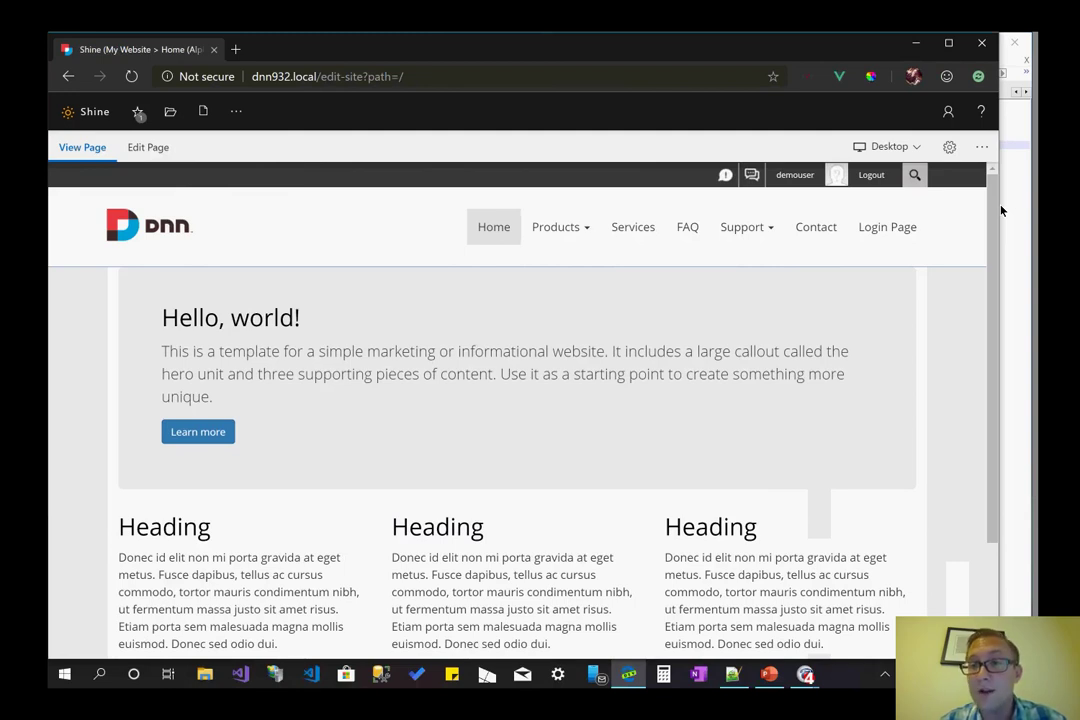
- Maximize the browser so the Shine editor fills the whole screen
left_click(948, 43)
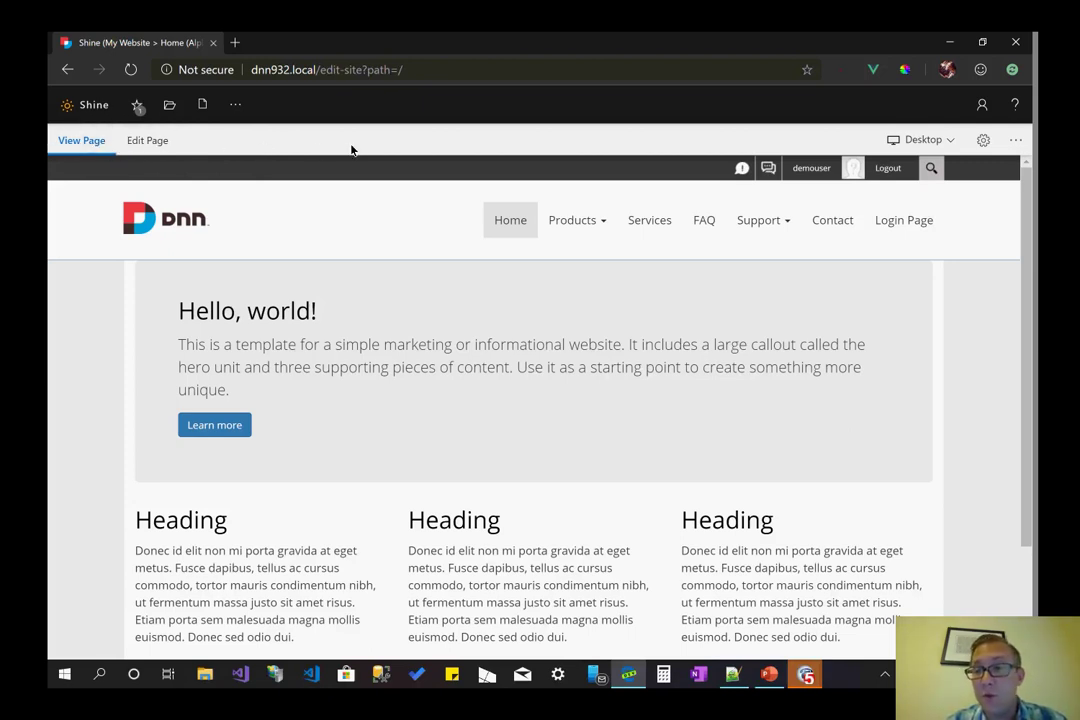
- Put the Home page into edit mode, switch briefly to View Page, then return to editing
left_click(145, 145)
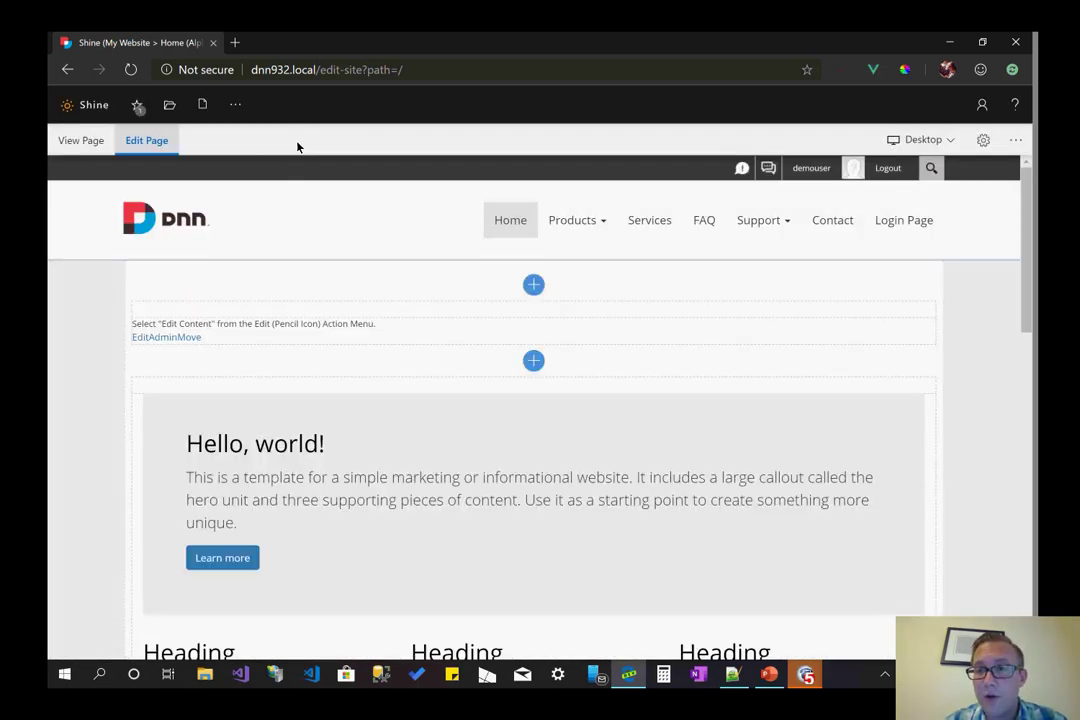
scroll(309, 205, "down", 10)
scroll(309, 205, "up", 10)
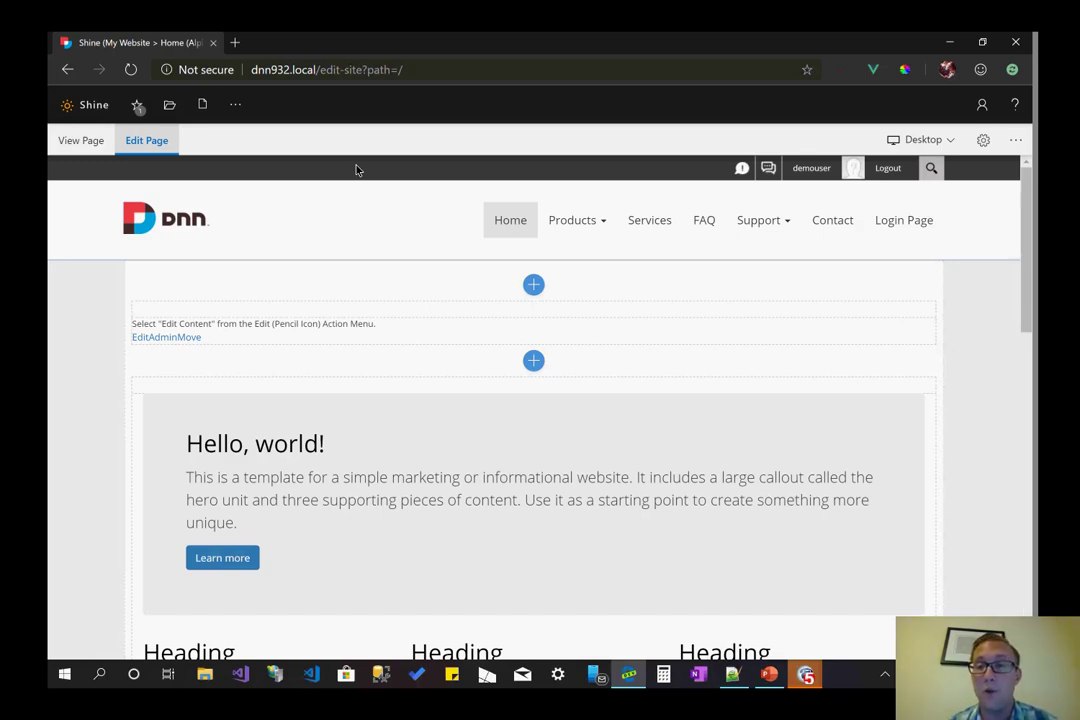
left_click(80, 140)
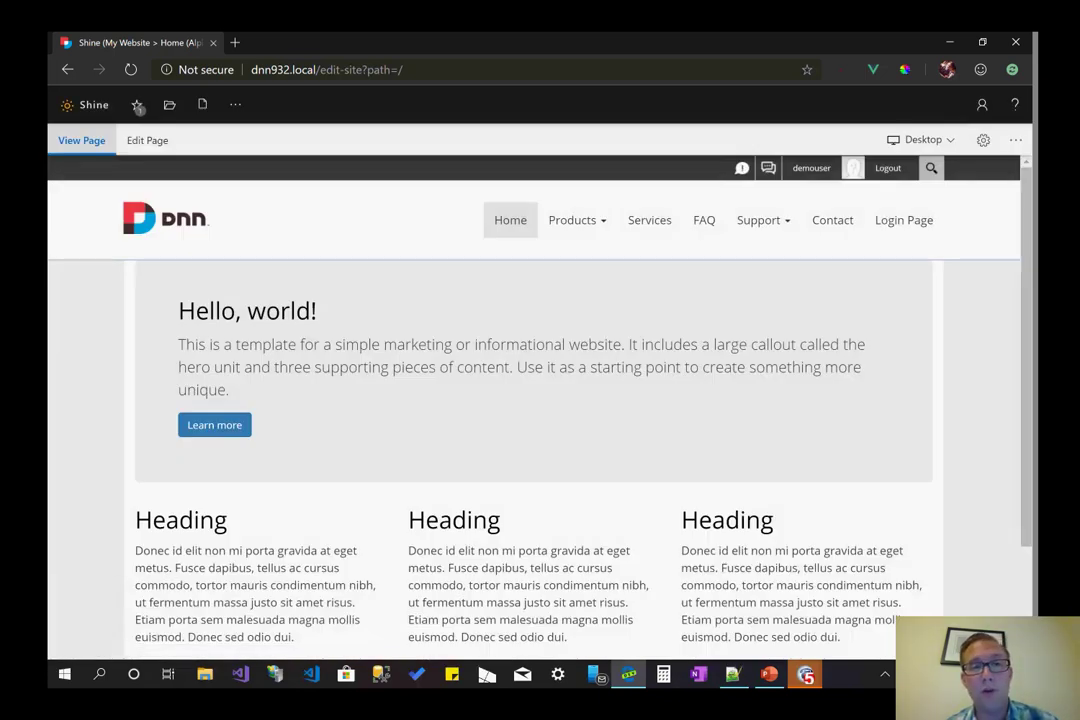
left_click(147, 140)
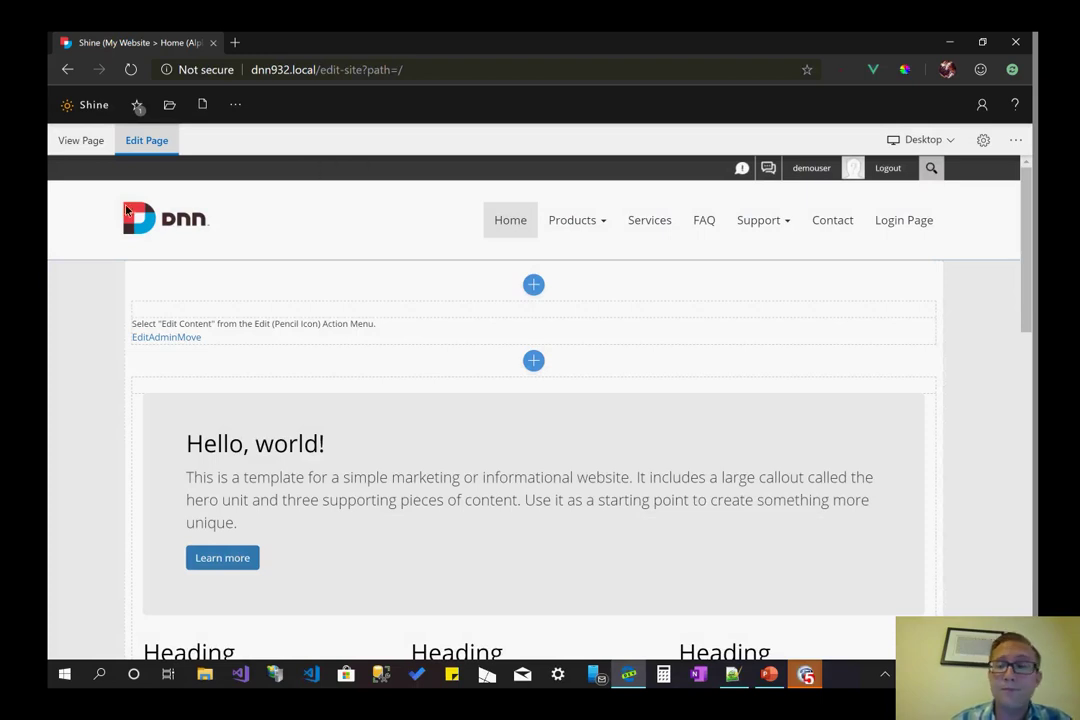
- Try the Mobile, Tablet and Desktop device previews of the Home page
left_click(929, 146)
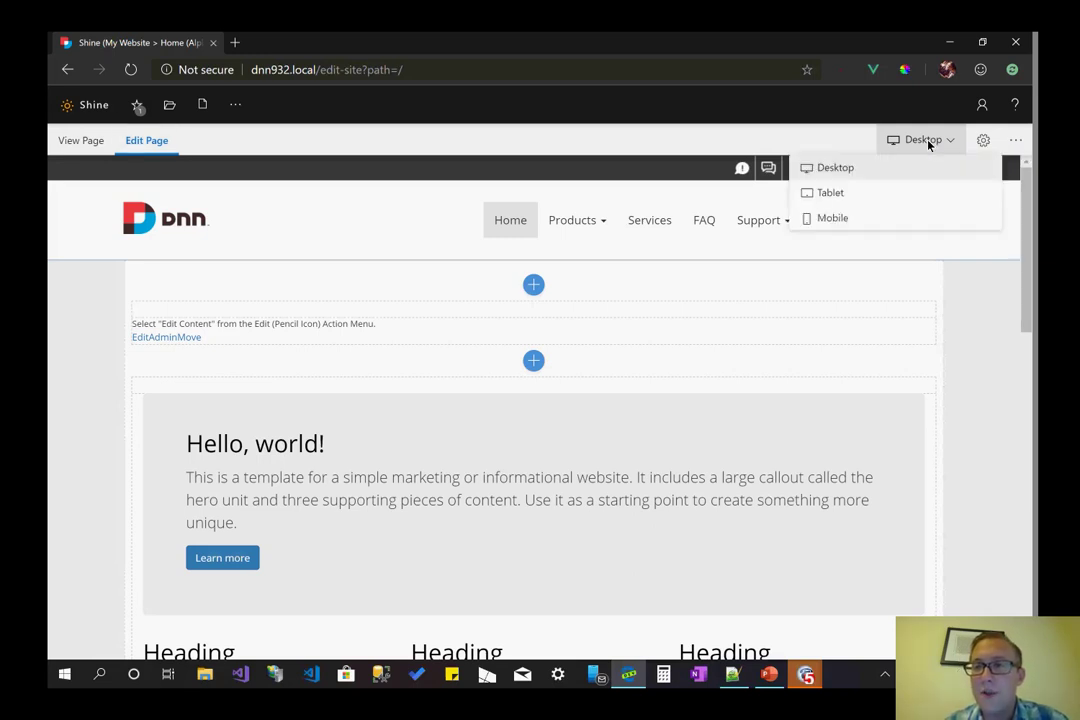
left_click(898, 219)
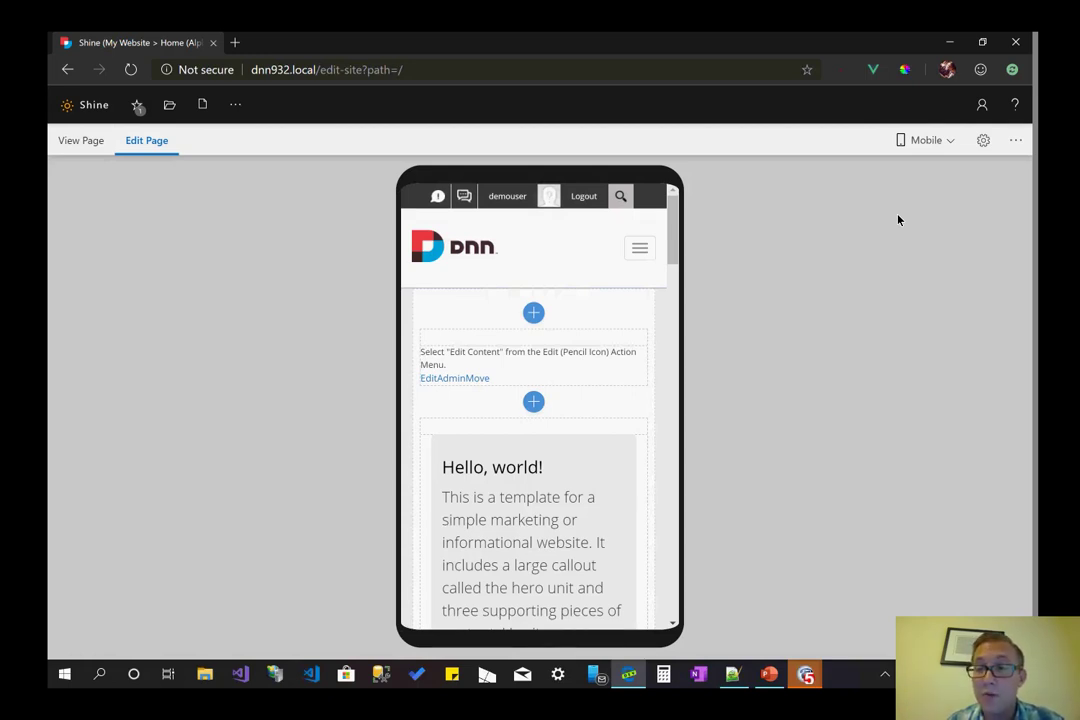
left_click(926, 140)
left_click(832, 193)
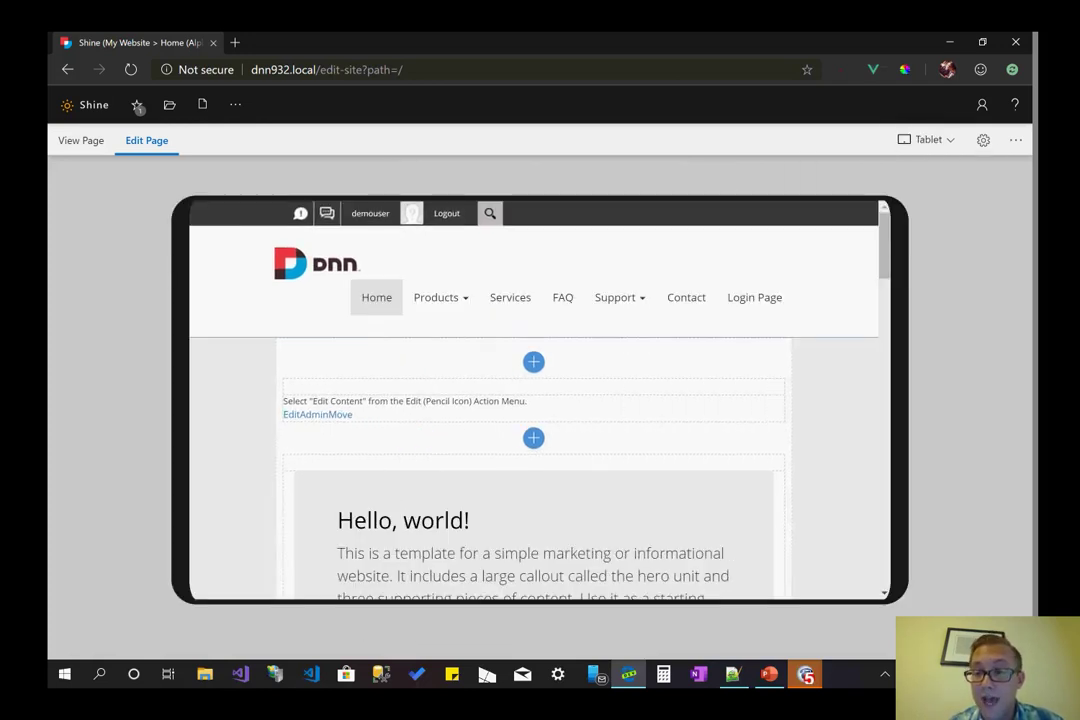
left_click(926, 140)
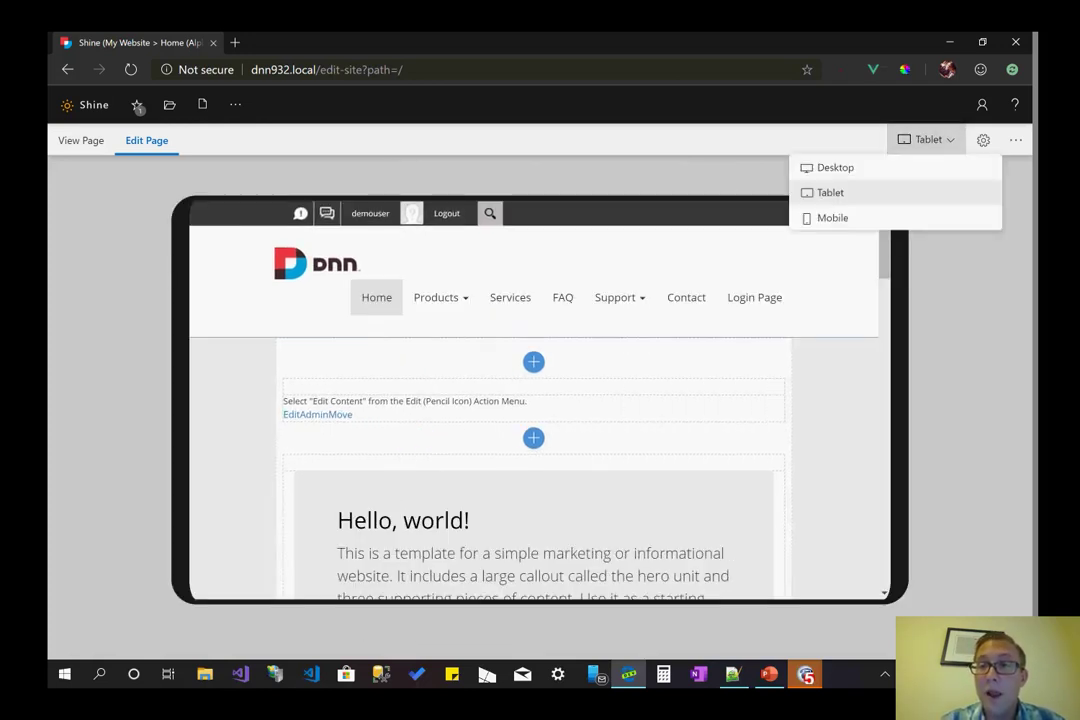
left_click(832, 166)
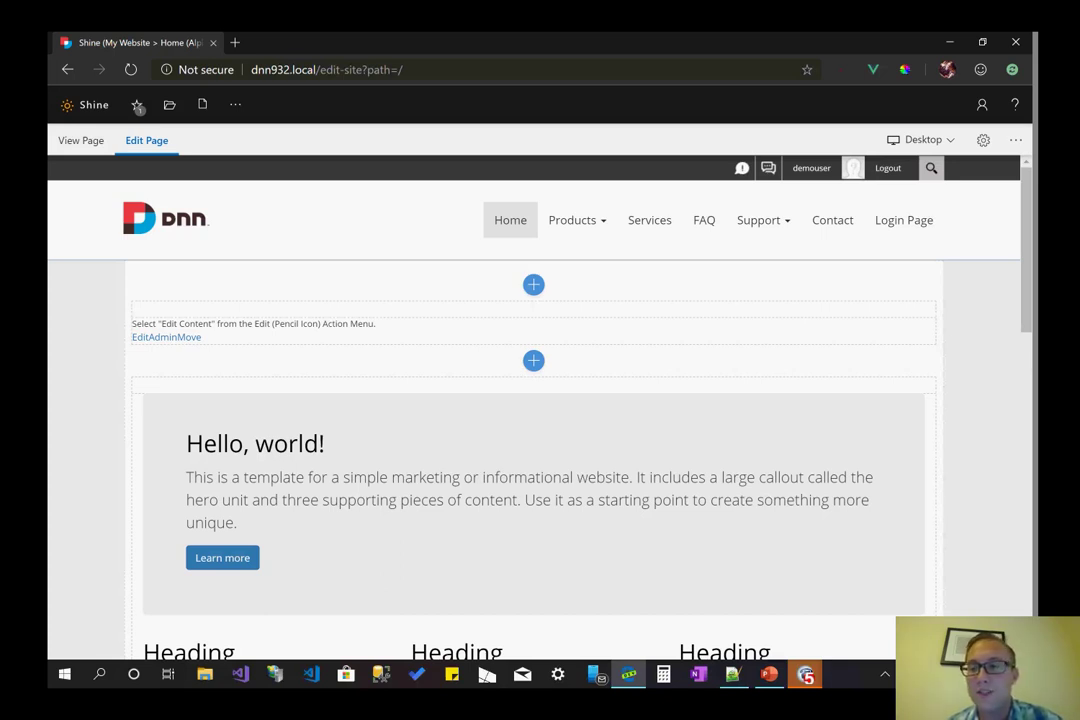
- Settle on the Tablet preview and switch the page to view mode
left_click(922, 139)
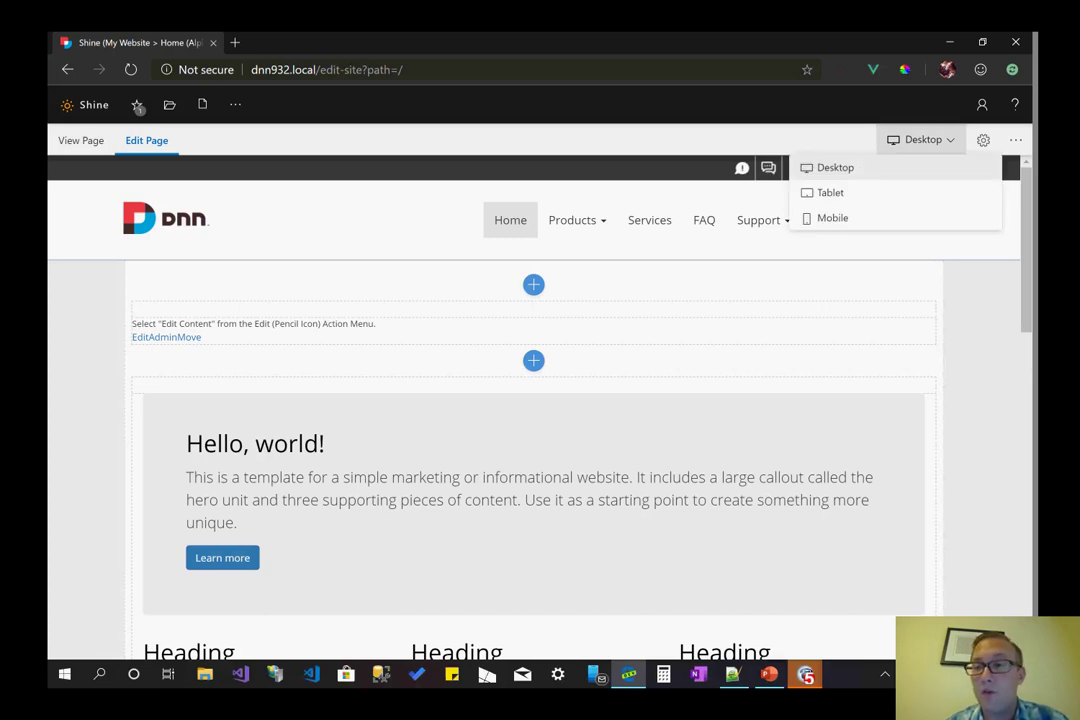
left_click(830, 192)
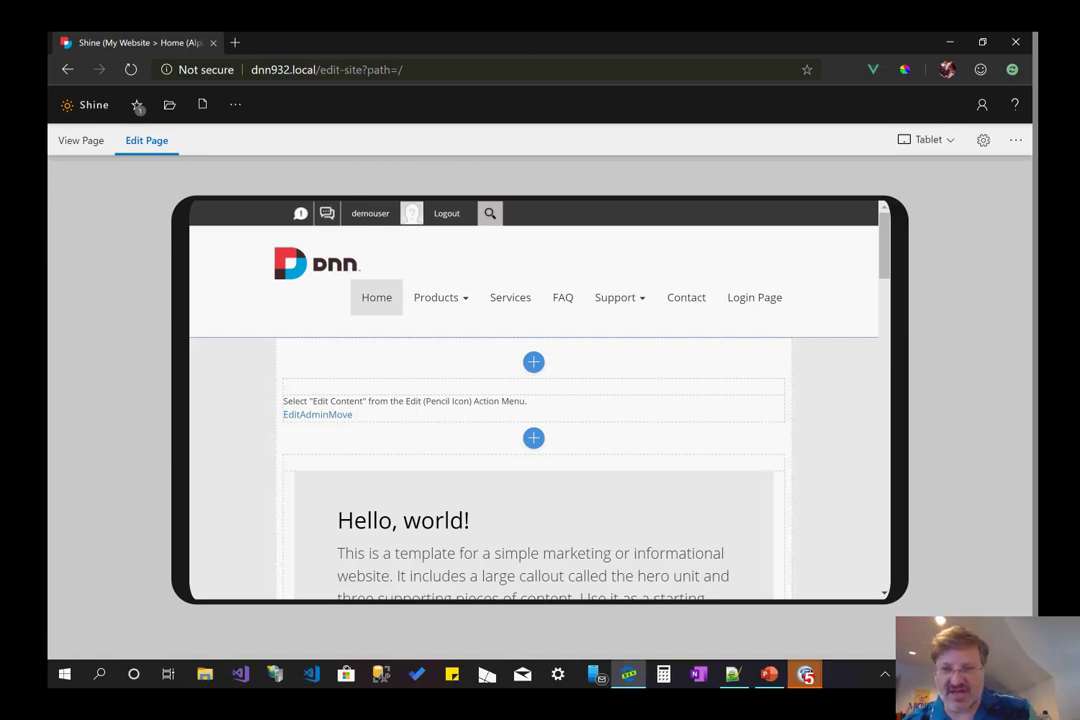
left_click(81, 140)
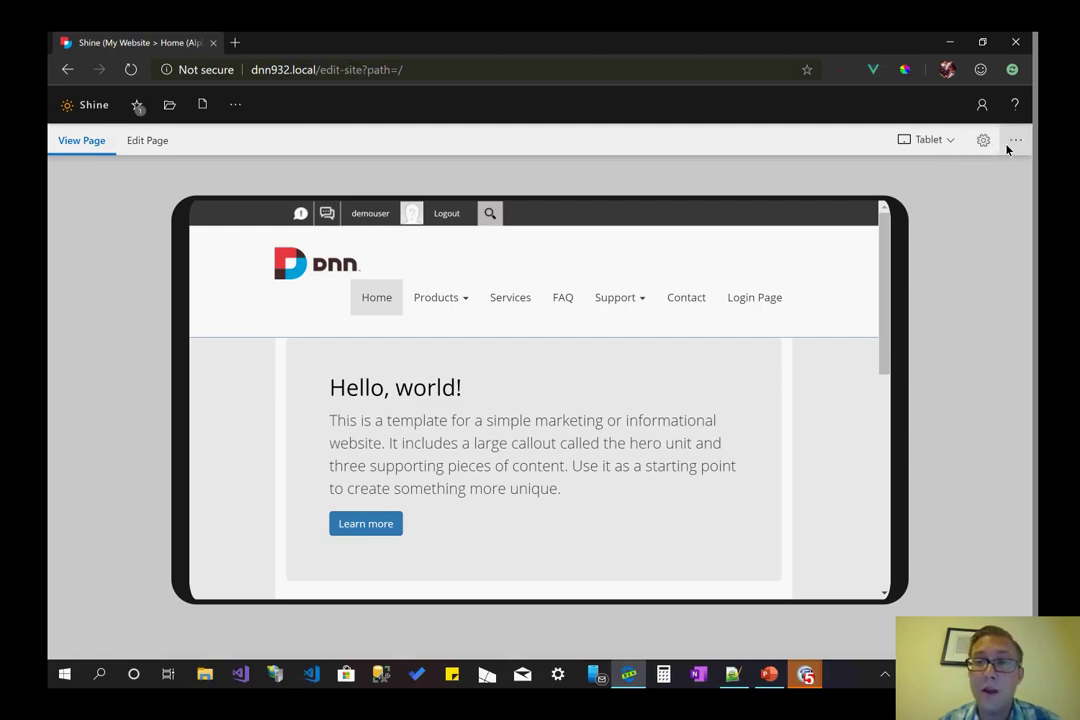
- Open and close the extra page options menu and switch the preview to Mobile
left_click(1005, 148)
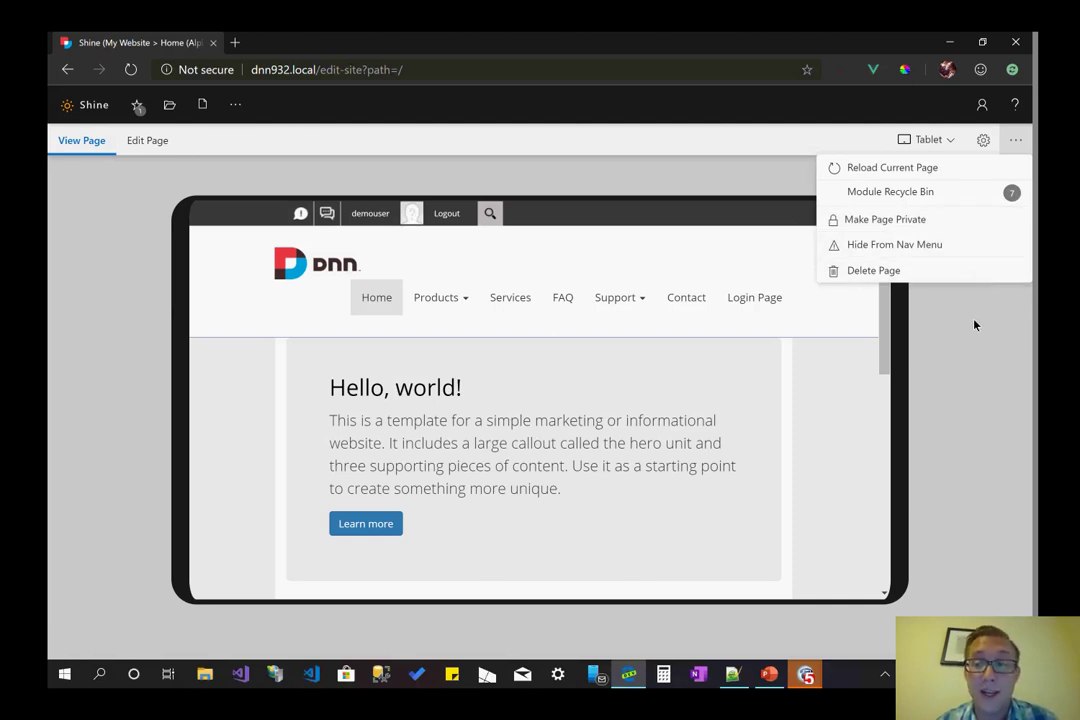
left_click(205, 131)
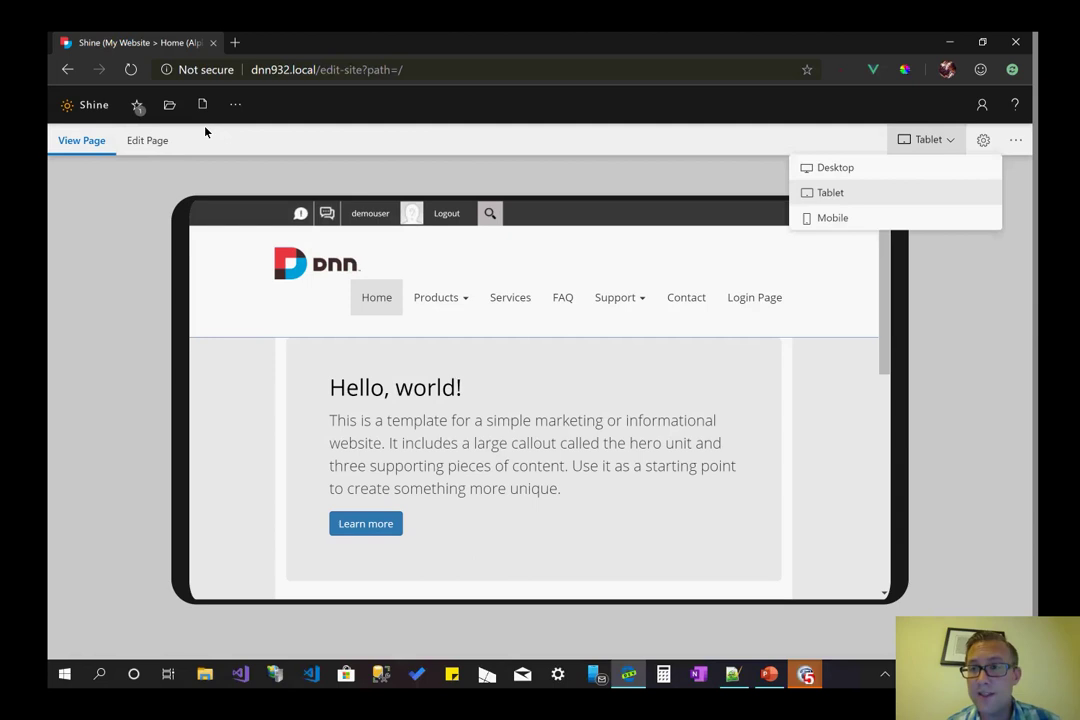
key("Down")
key("Return")
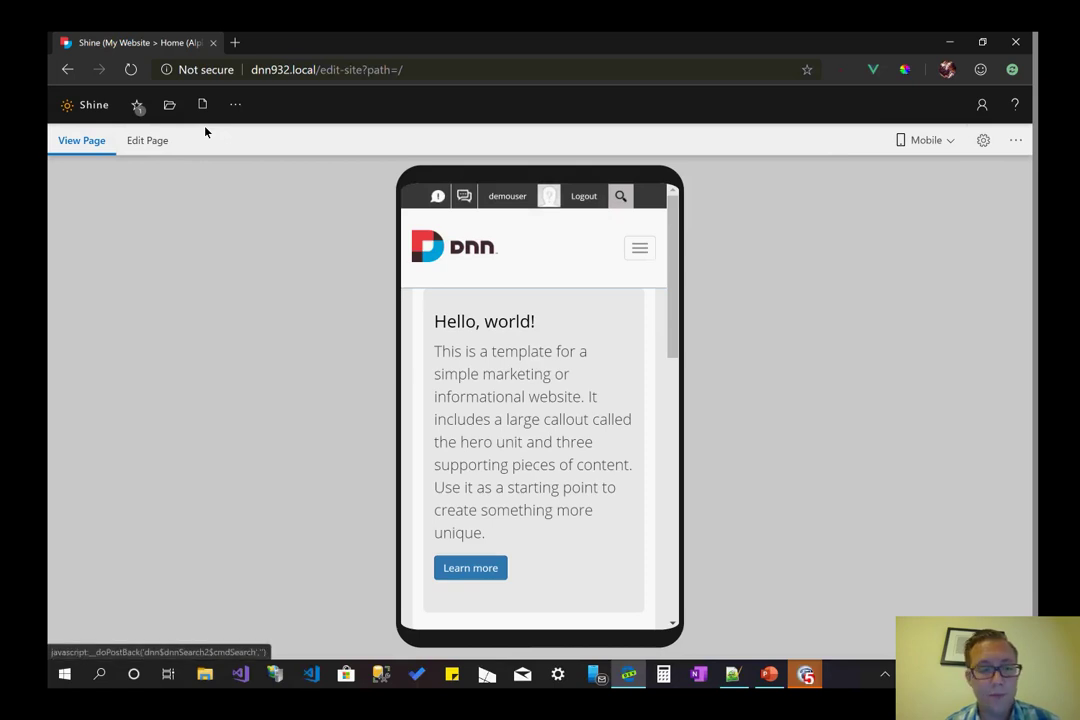
key("Tab")
key("Return")
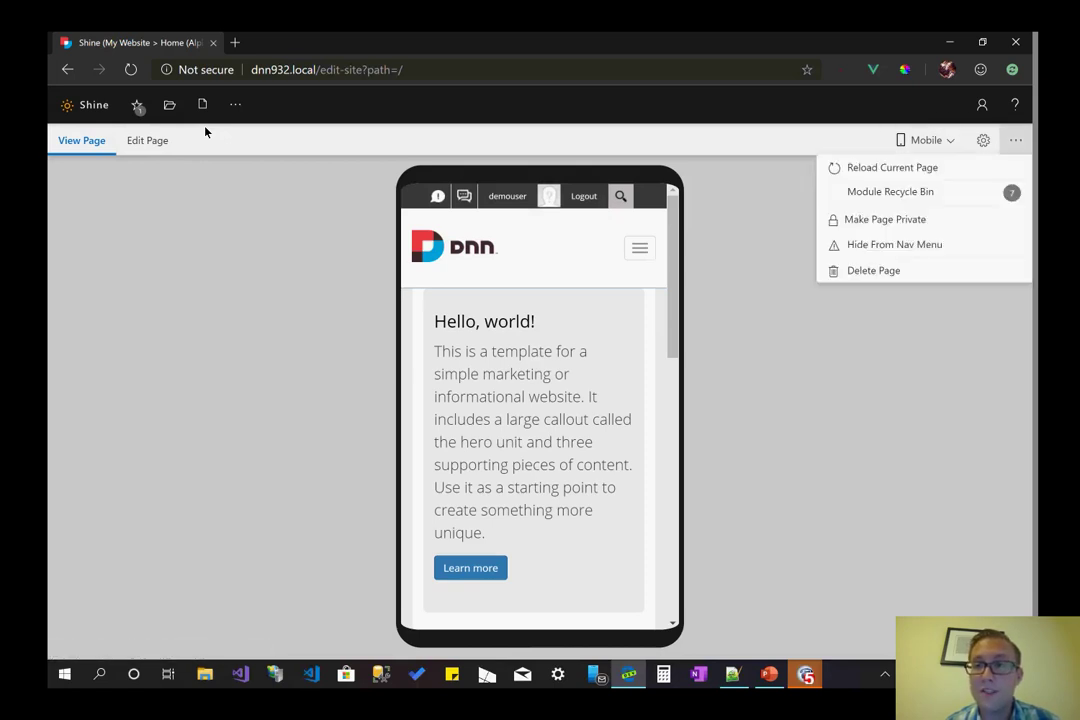
key("Down")
key("Down")
key("Down")
key("Up")
key("Up")
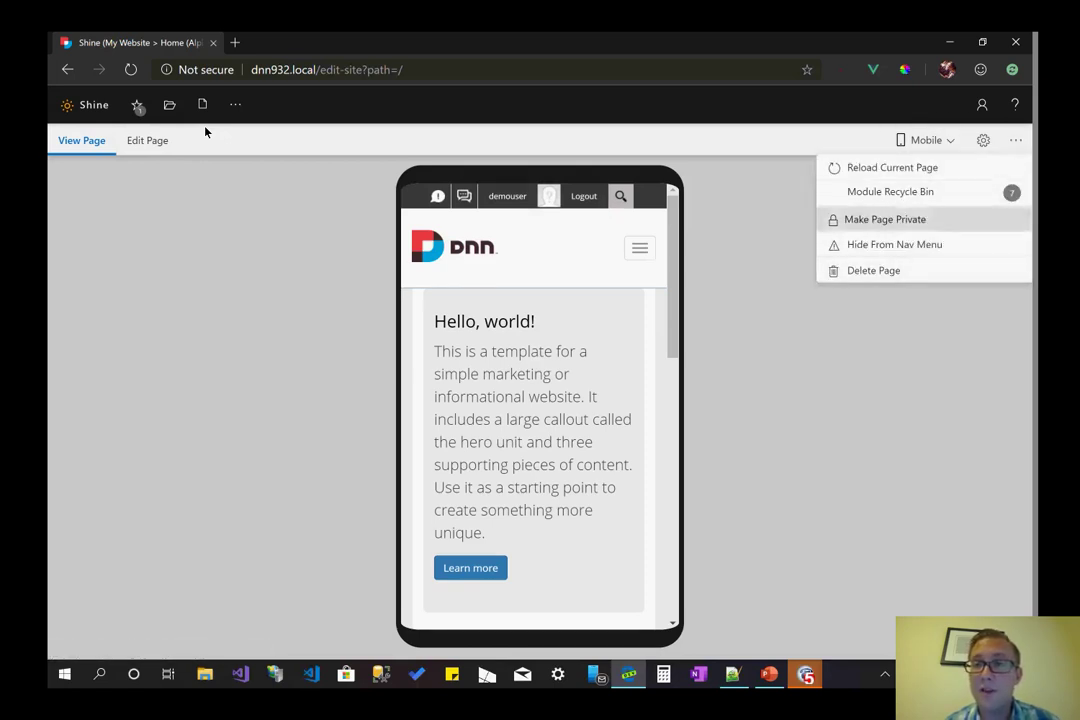
- Switch the device preview from the Mobile frame back to Desktop width
key("Escape")
key("shift+Tab")
key("shift+Tab")
key("Return")
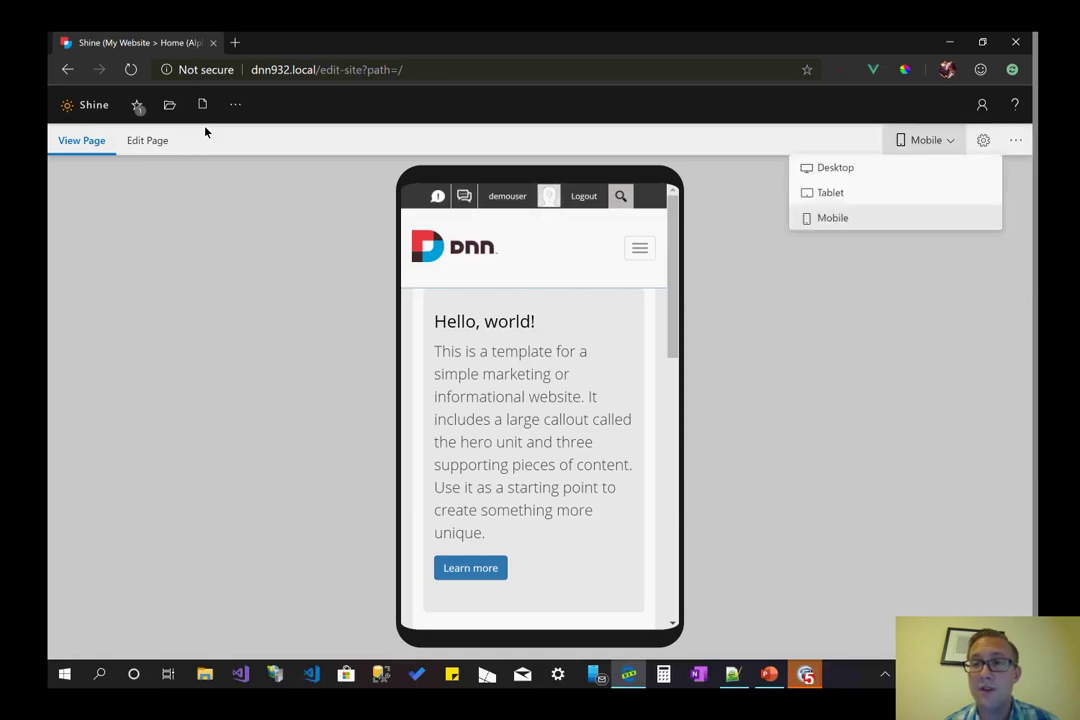
key("shift+Tab")
key("shift+Tab")
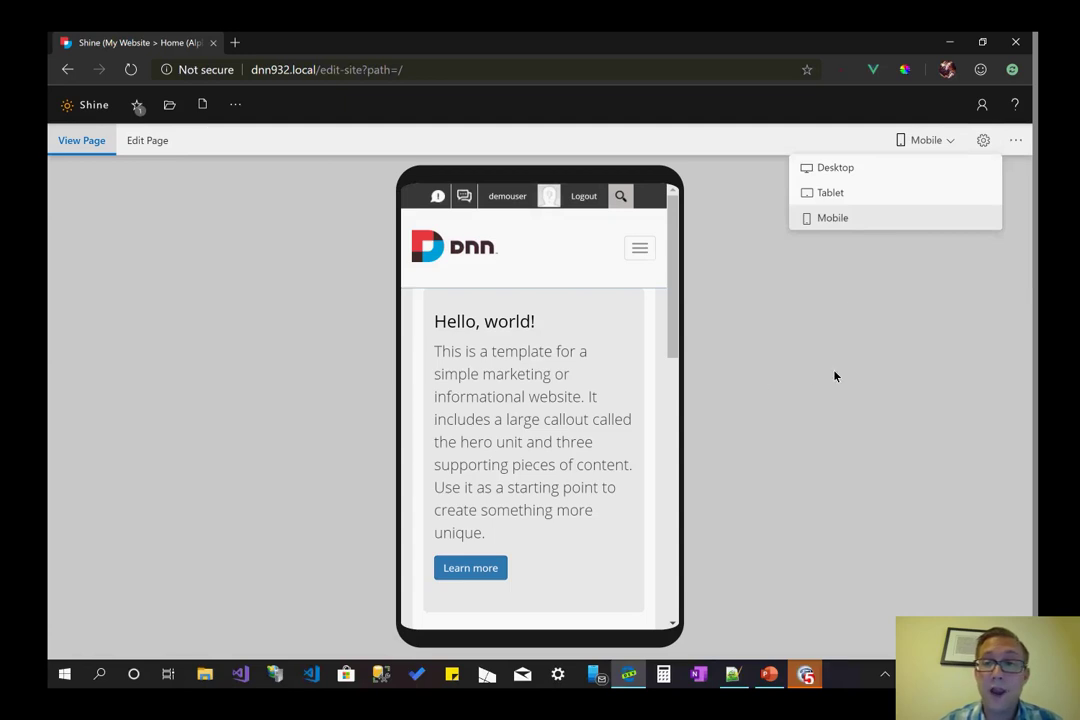
left_click(853, 270)
left_click(925, 140)
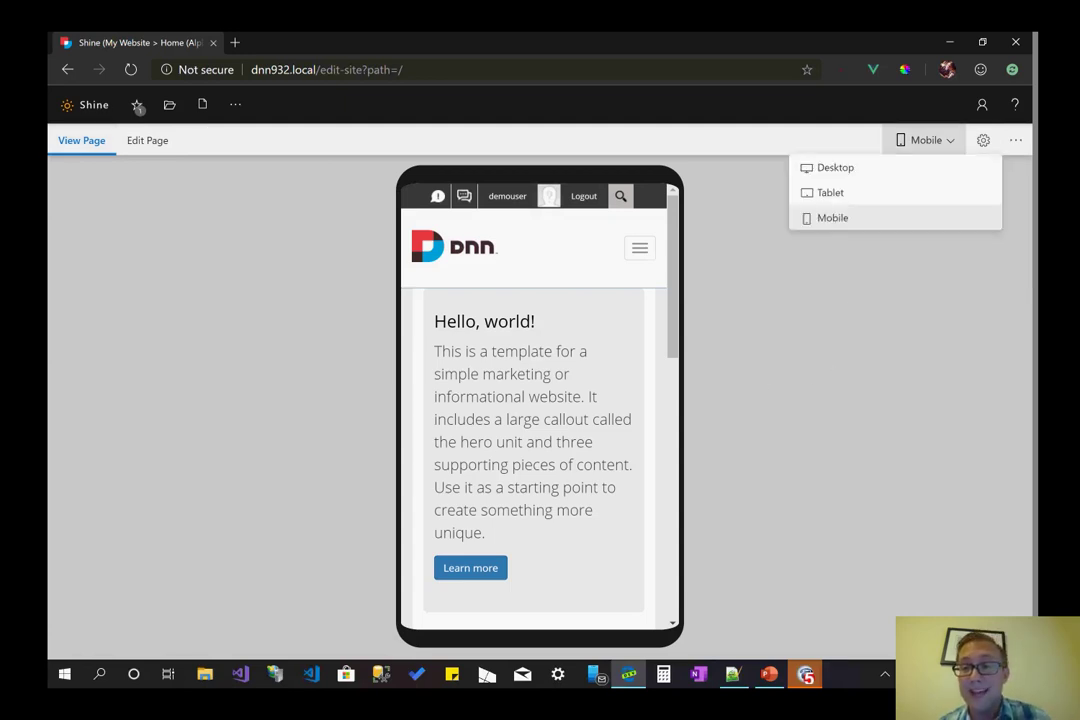
key("Return")
key("Return")
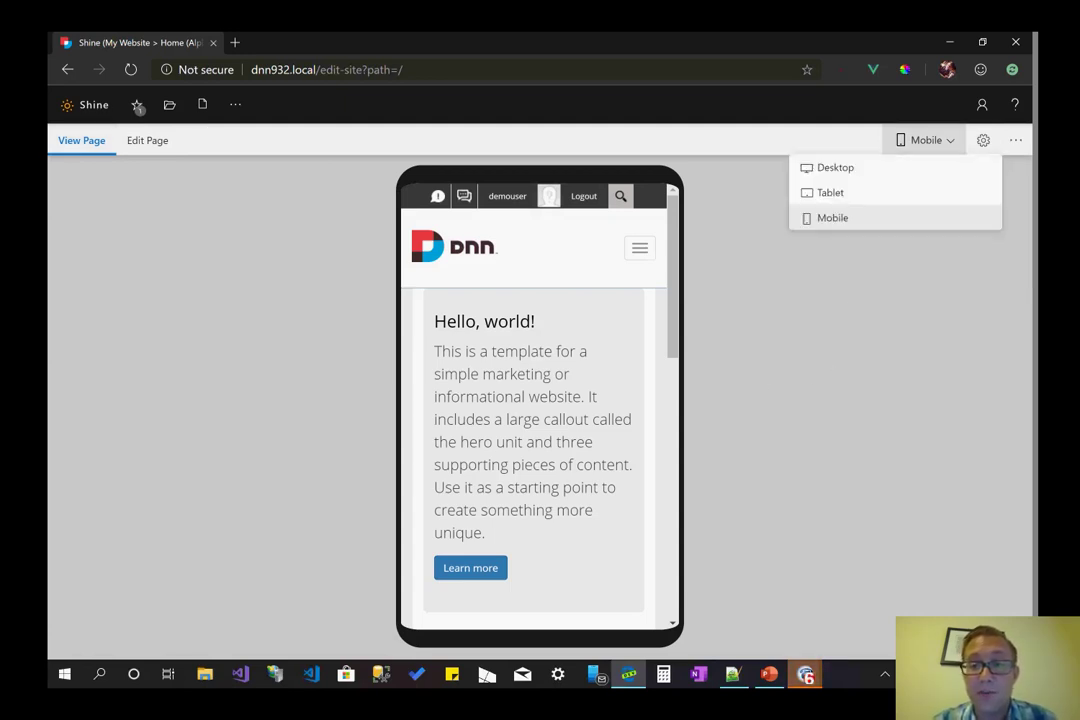
key("Up")
key("Up")
key("Return")
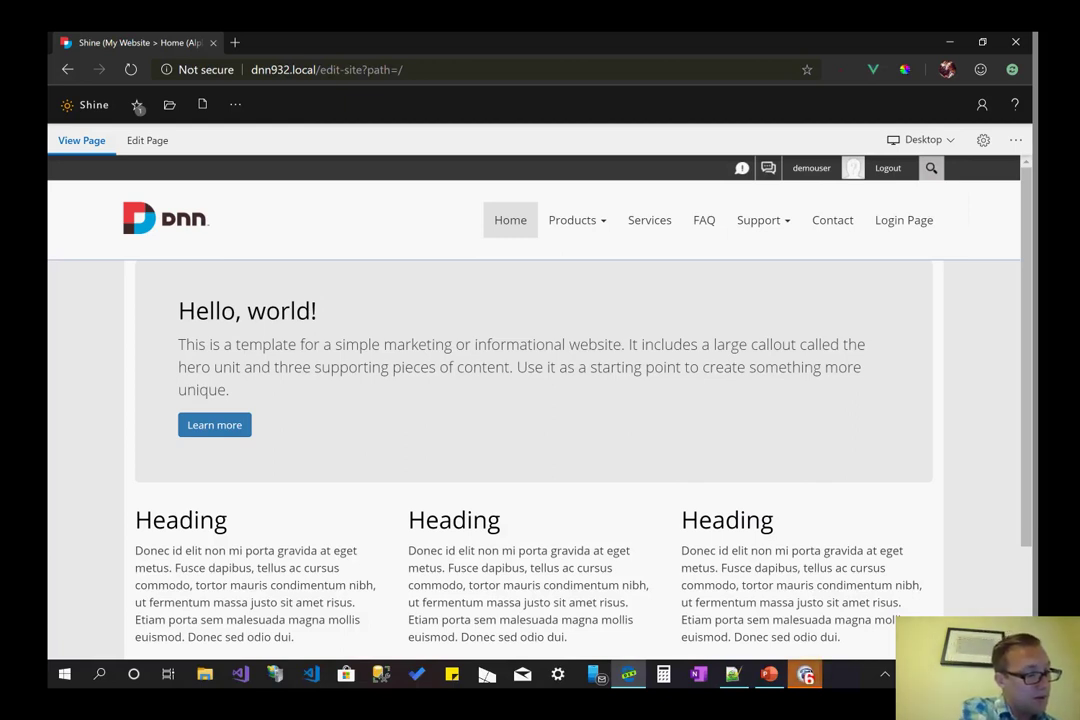
- Return the Home page to Edit Page mode at Desktop size
left_click(147, 140)
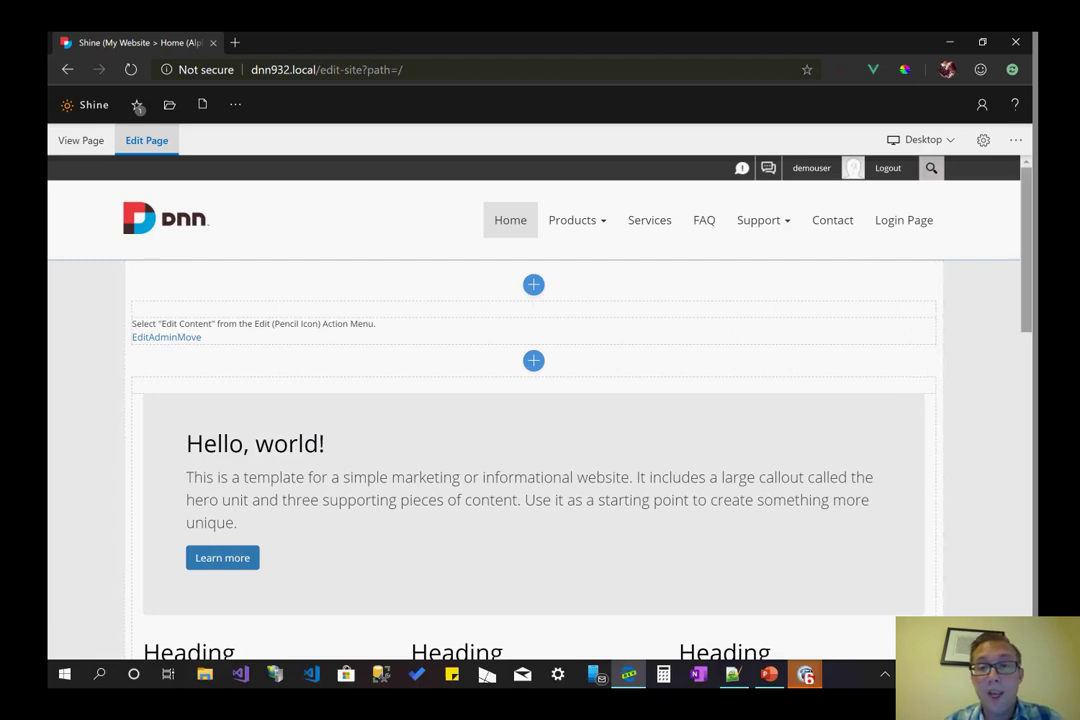
scroll(980, 475, "down", 10)
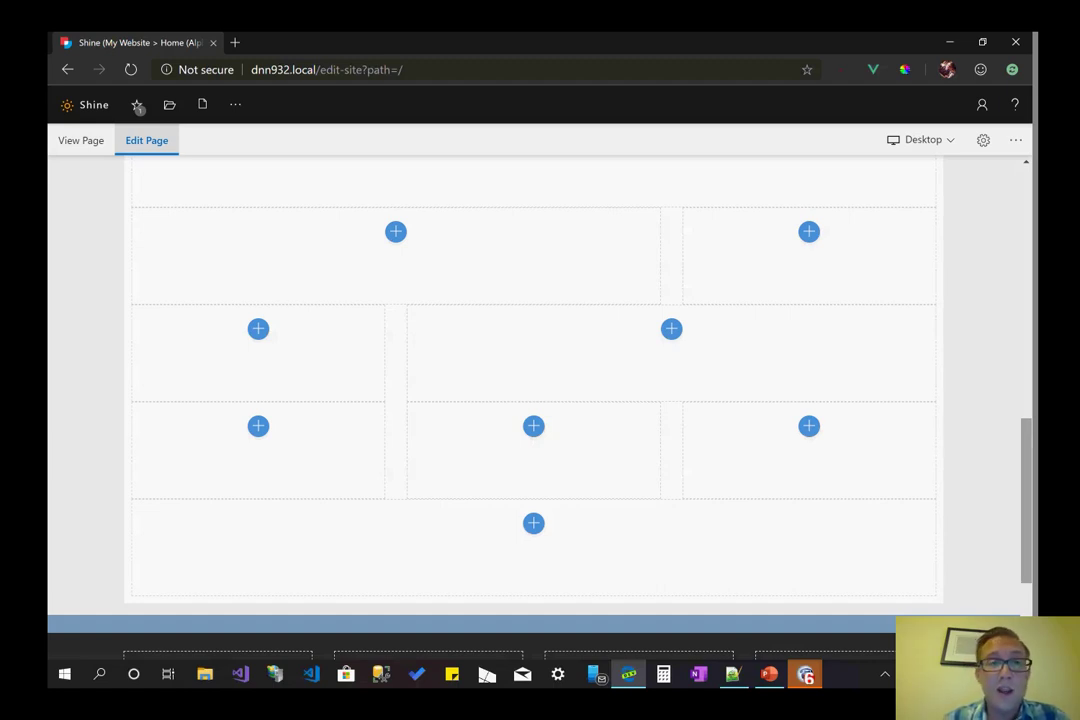
scroll(138, 106, "down", 3)
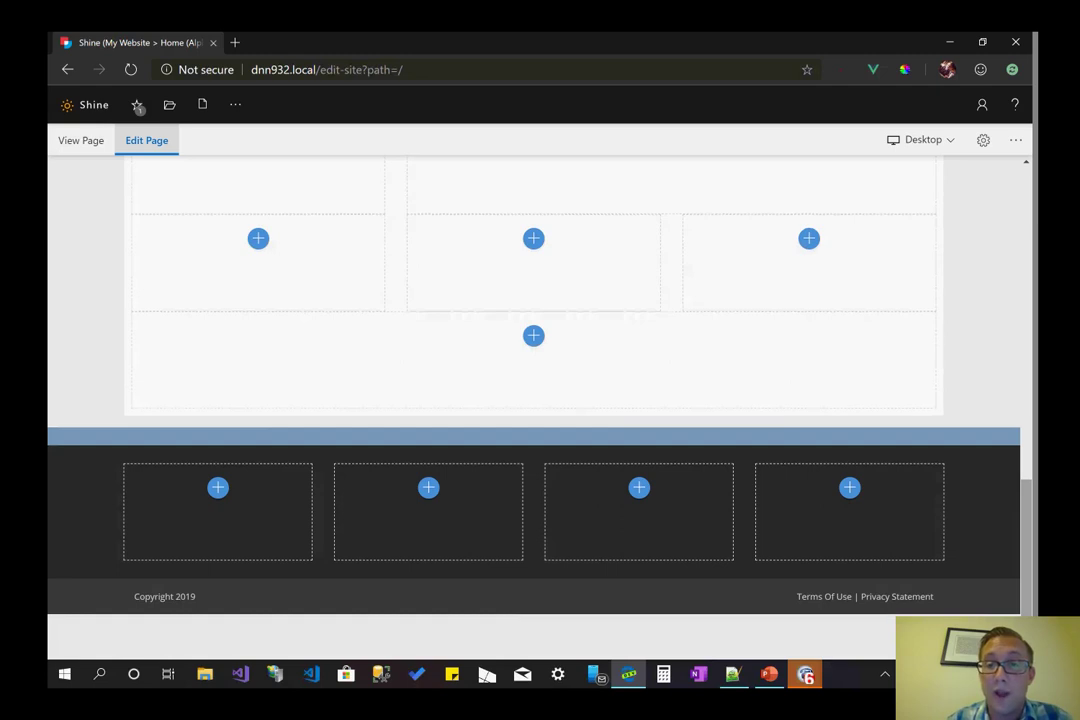
scroll(139, 107, "up", 5)
scroll(139, 107, "up", 1)
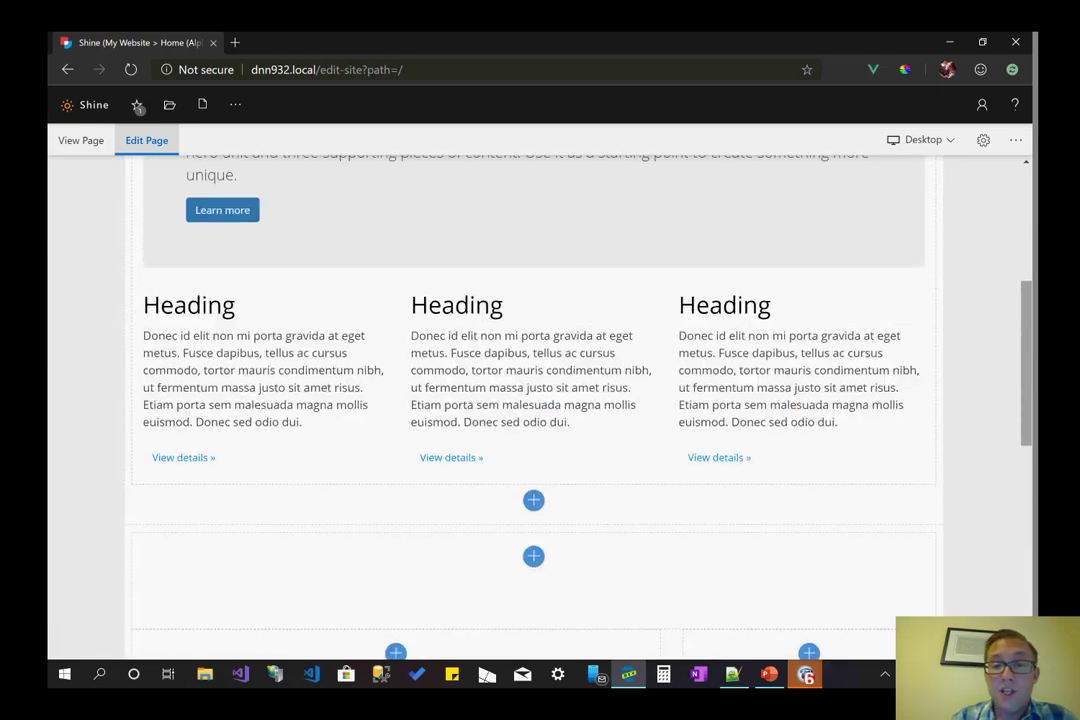
scroll(139, 107, "up", 3)
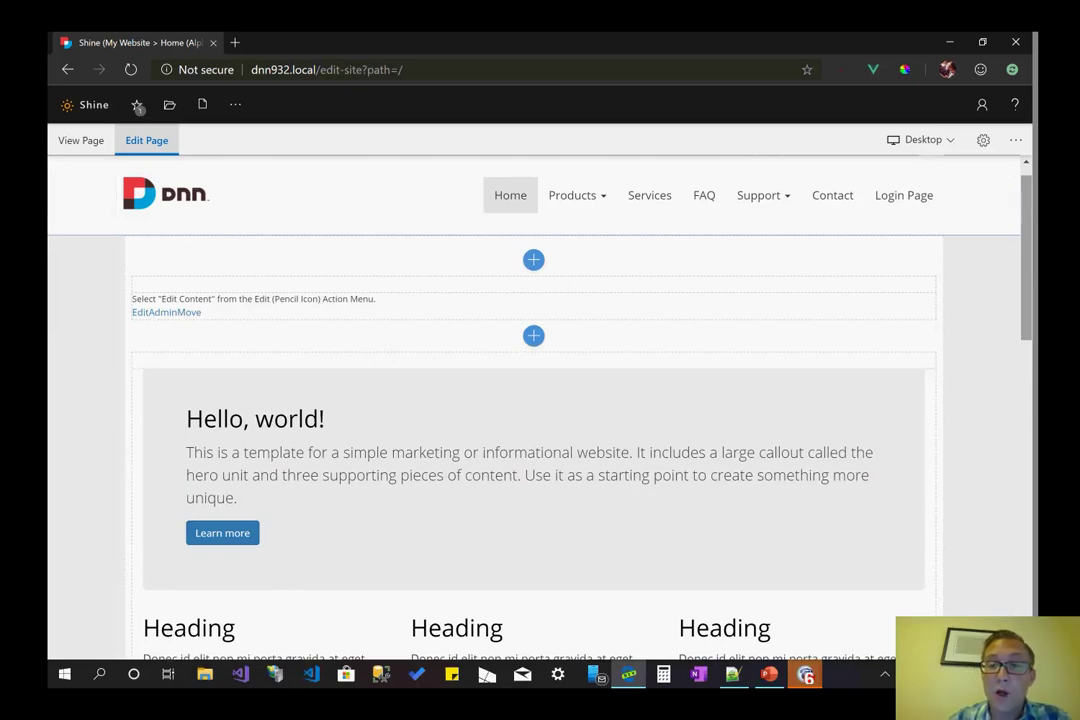
scroll(139, 107, "down", 1)
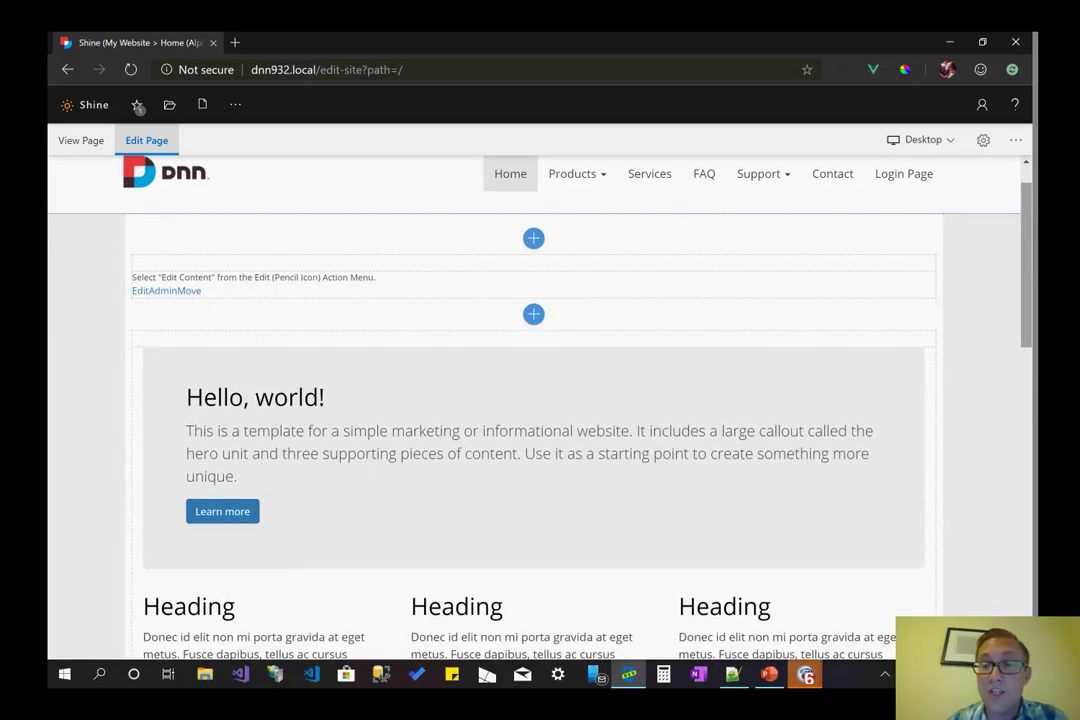
scroll(139, 107, "down", 1)
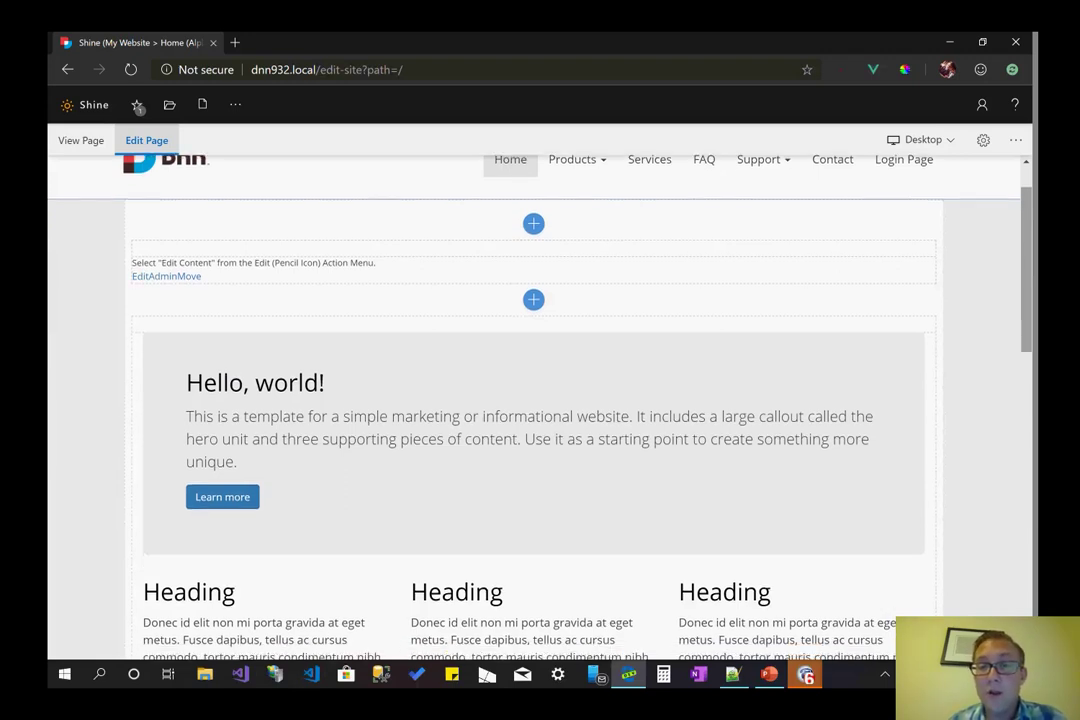
scroll(139, 107, "down", 5)
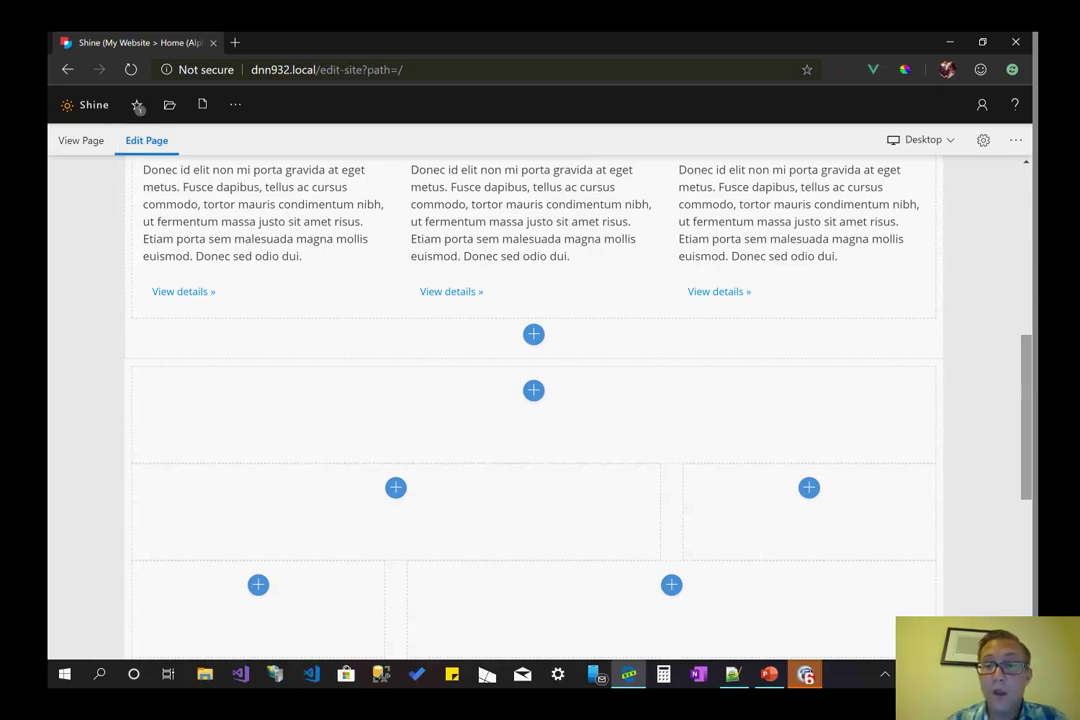
scroll(369, 562, "down", 1)
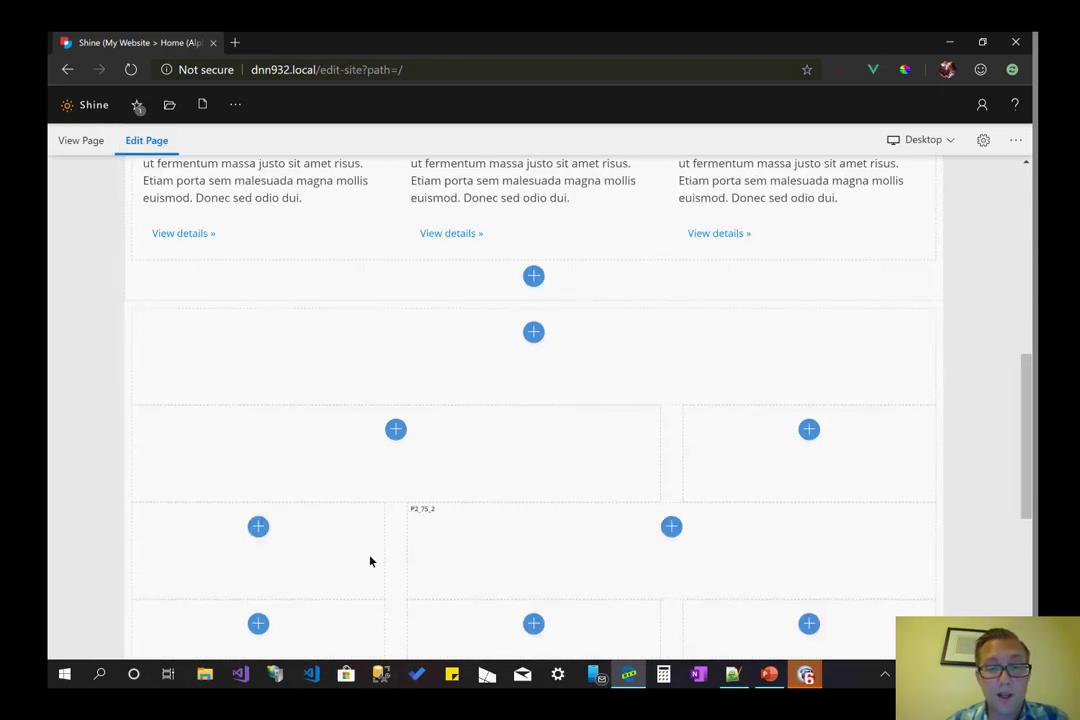
- Open Add Module for pane P2_25_1 and browse the new and shared module lists
left_click(268, 527)
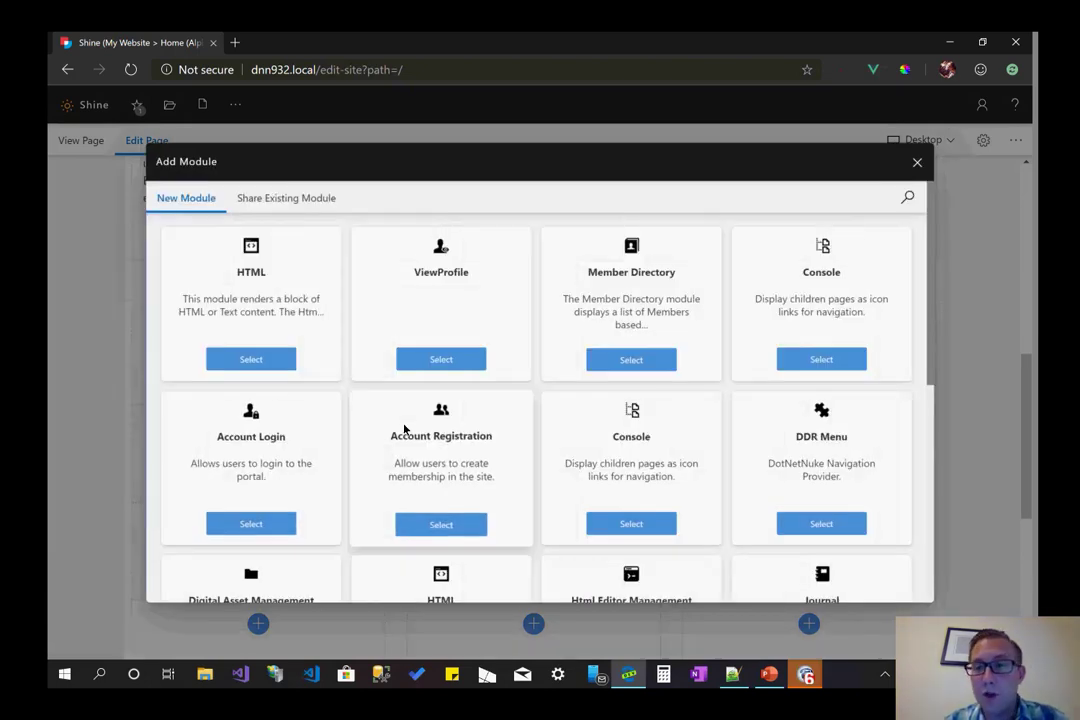
scroll(404, 428, "down", 3)
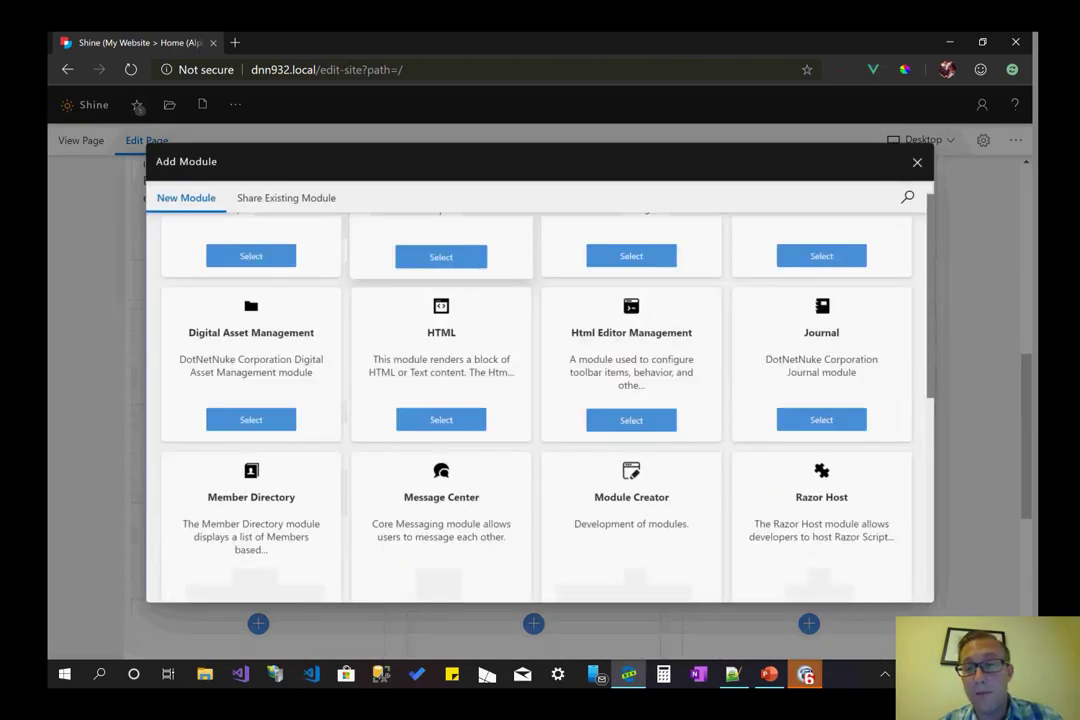
scroll(405, 429, "down", 2)
scroll(405, 429, "up", 5)
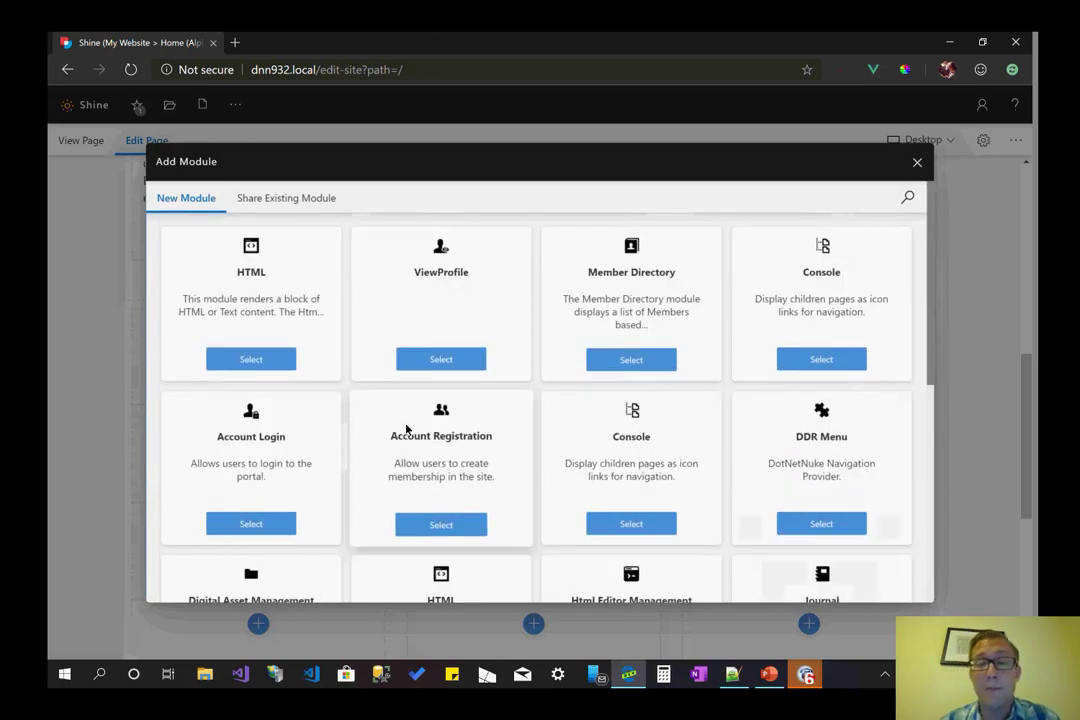
left_click(337, 202)
left_click(210, 208)
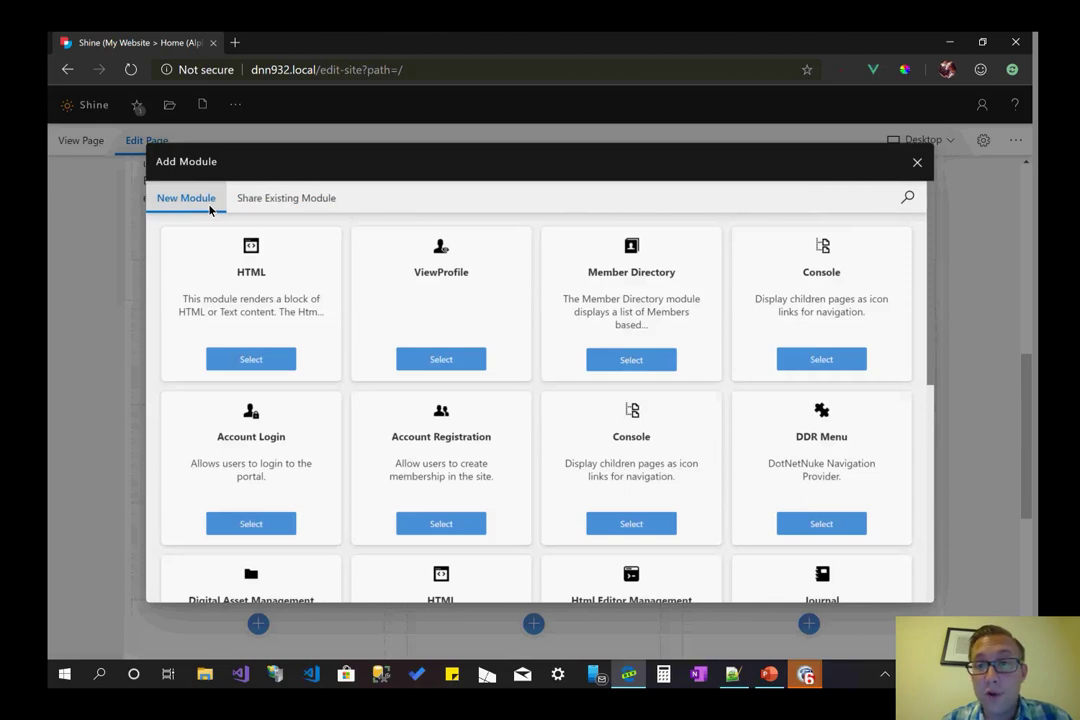
- Filter the module grid by 'html', then clear the search
left_click(906, 202)
type("ht")
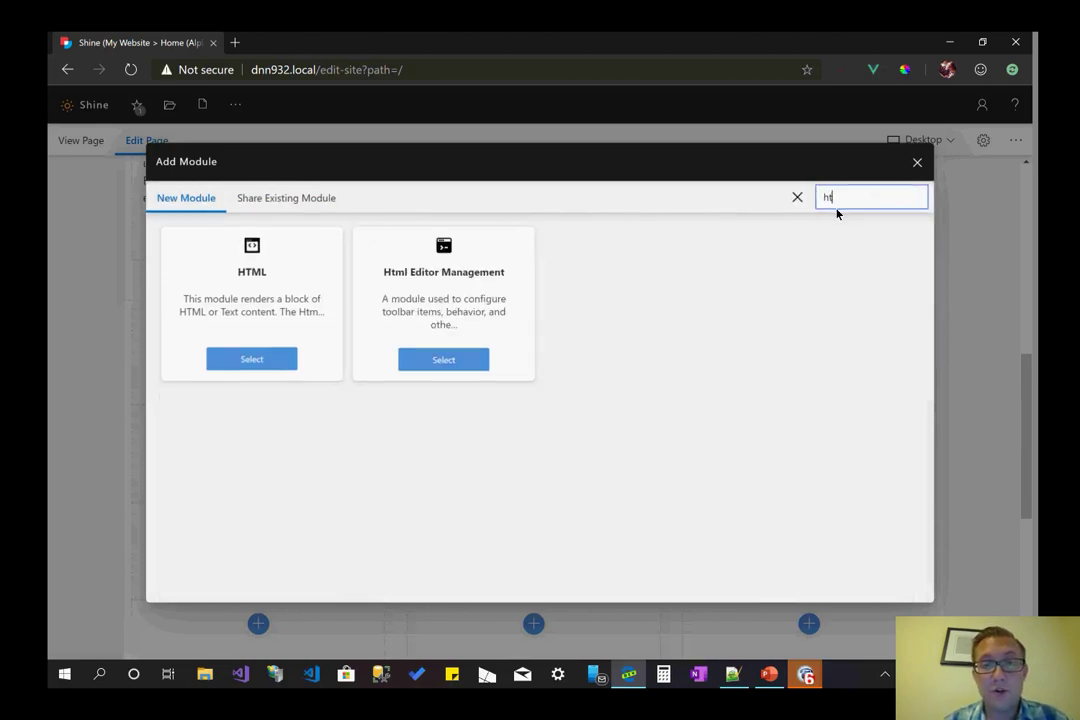
type("ml")
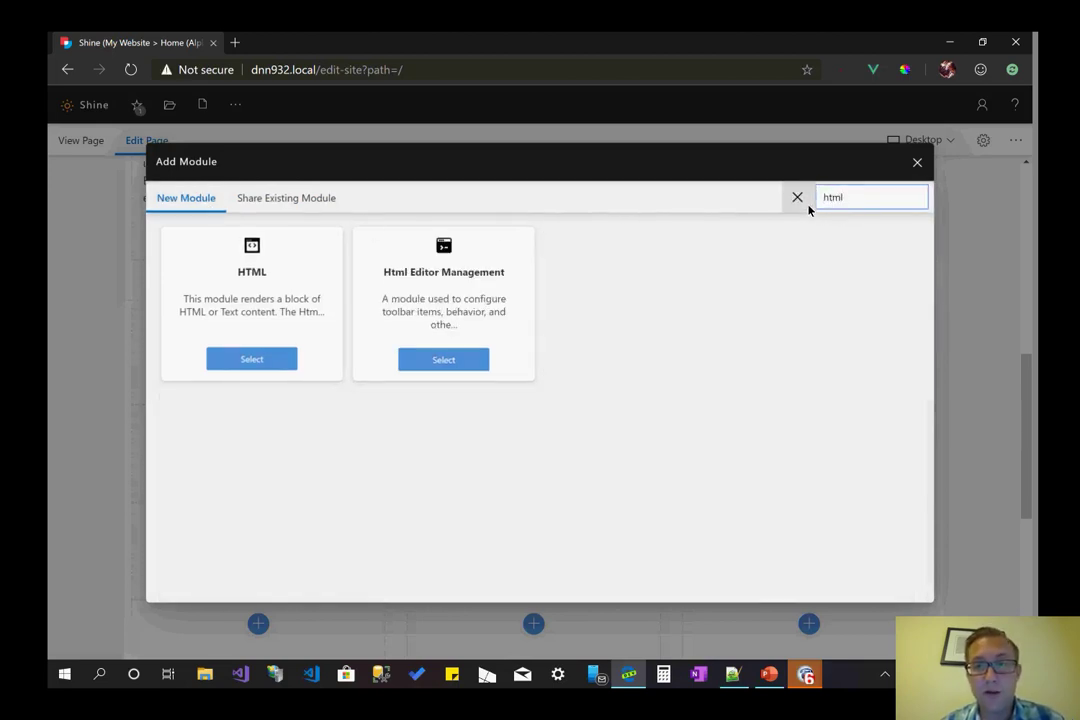
left_click(800, 200)
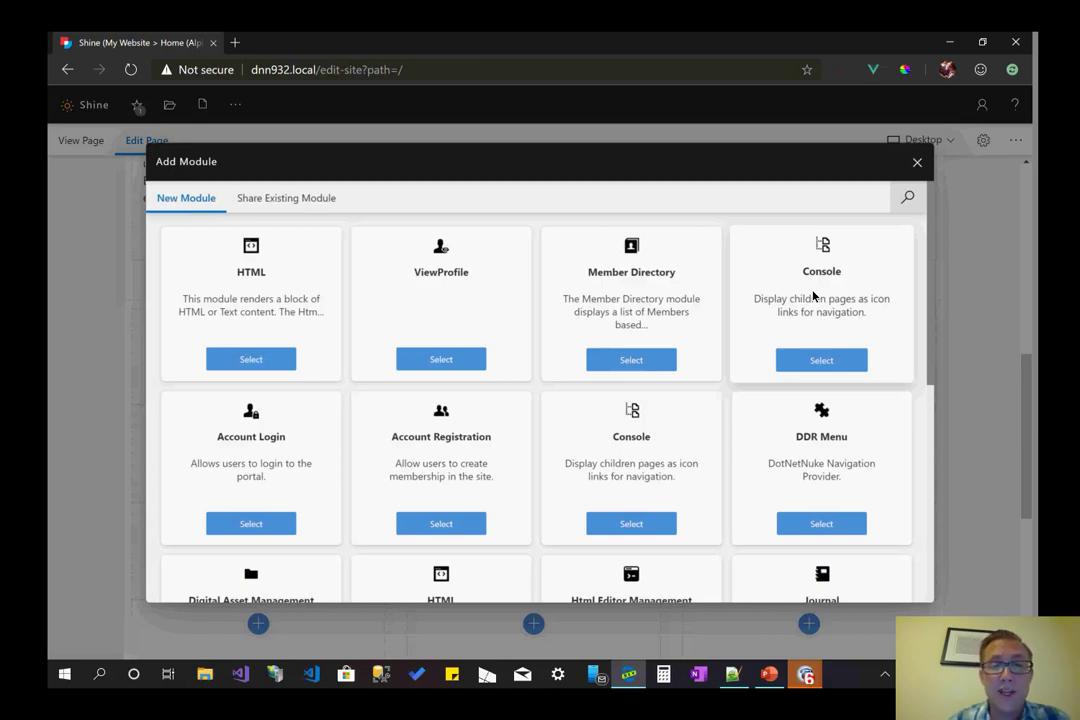
- Add an HTML module named 'Southern Fried Promo Banner - July 2019' to the pane
left_click(251, 359)
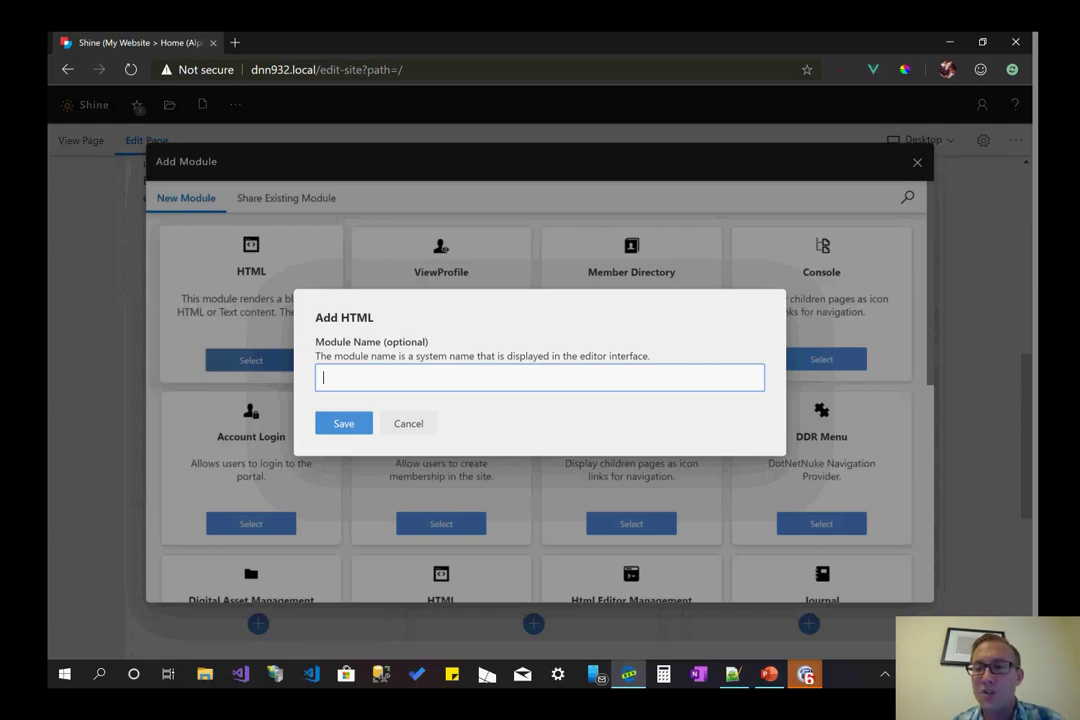
type("Souther")
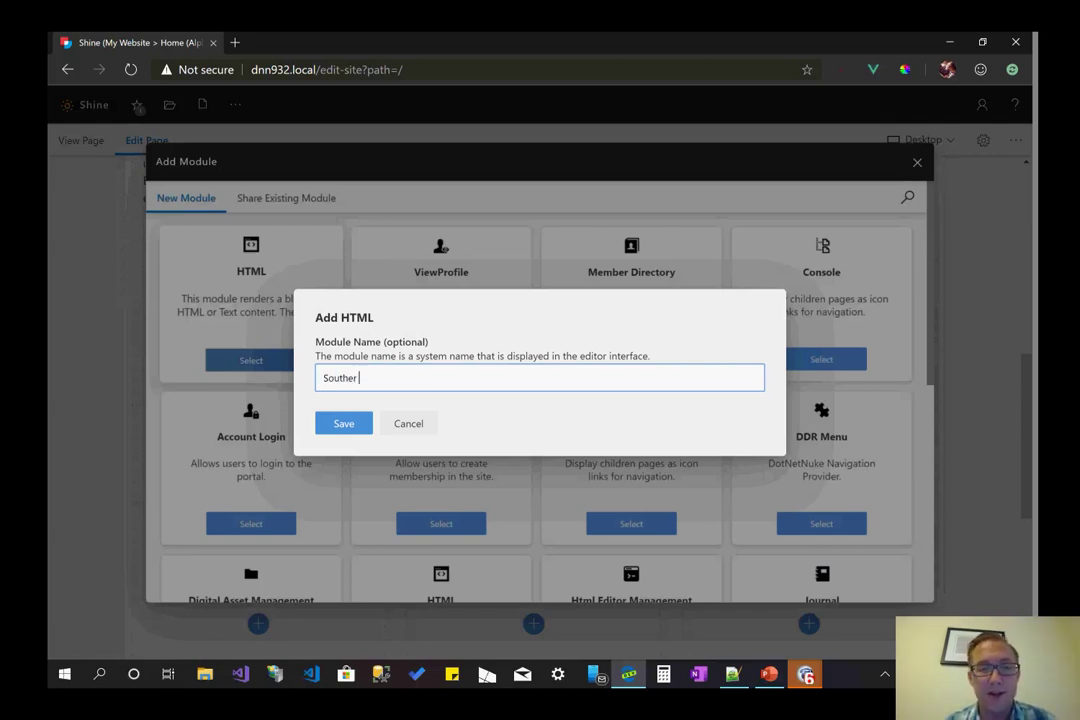
type("n Fried")
left_click(356, 378)
type("n")
left_click(387, 378)
type("Pizza")
key("BackSpace")
key("BackSpace")
key("BackSpace")
key("BackSpace")
type("romo")
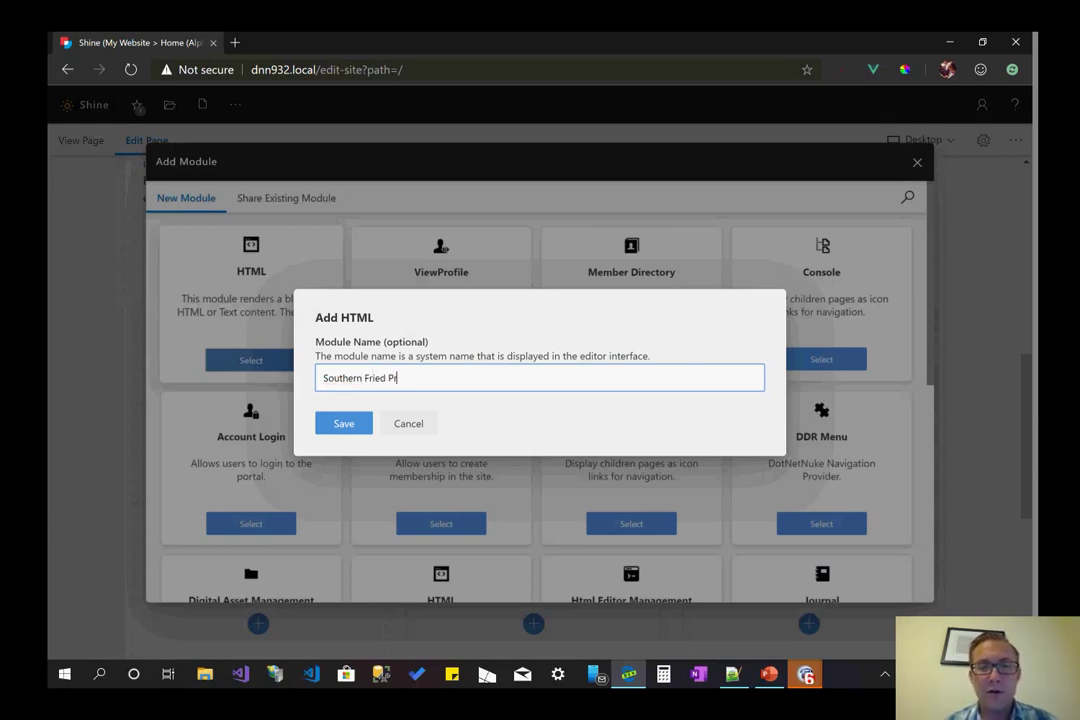
type(" Banner - A")
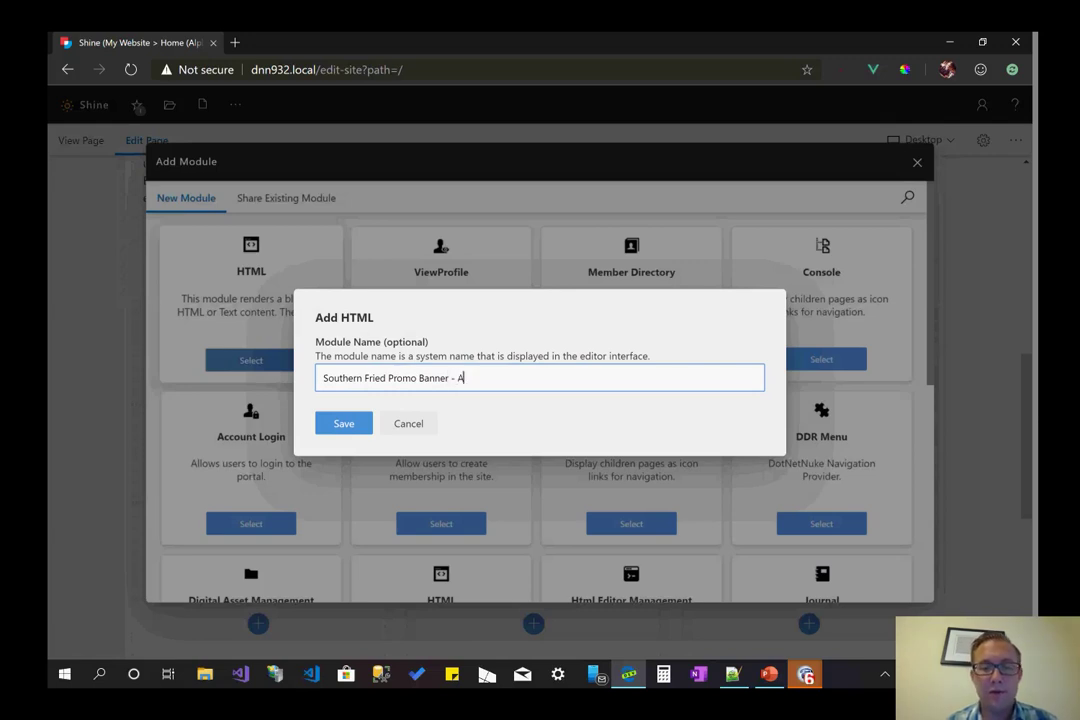
key("BackSpace")
type("July")
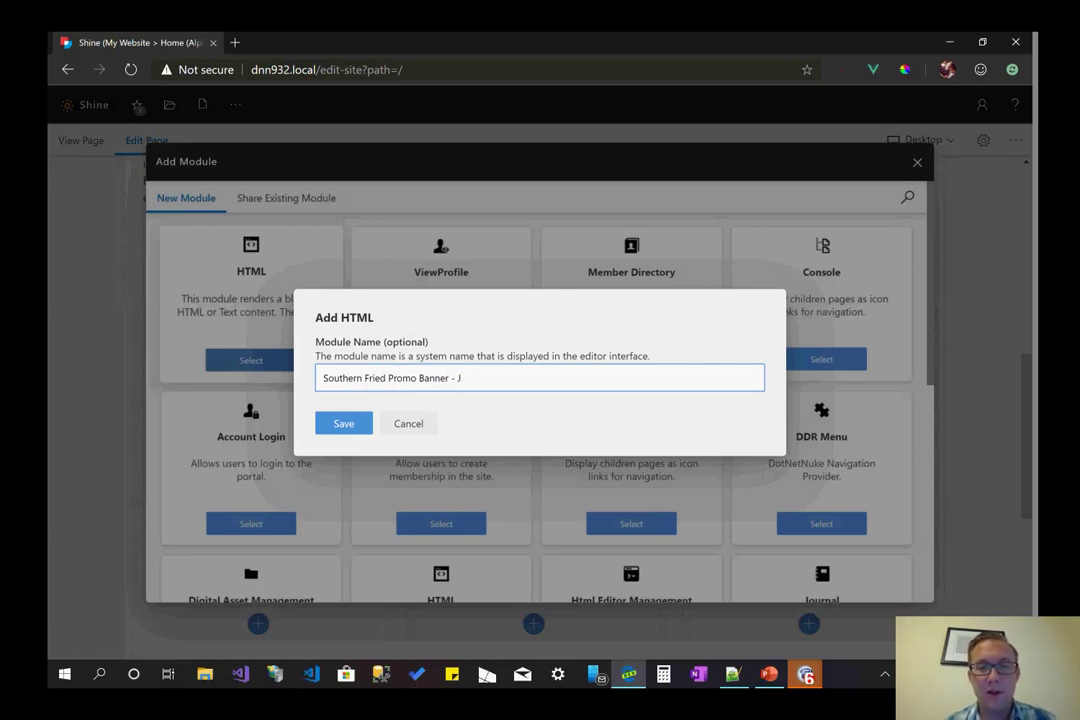
type(" 2019")
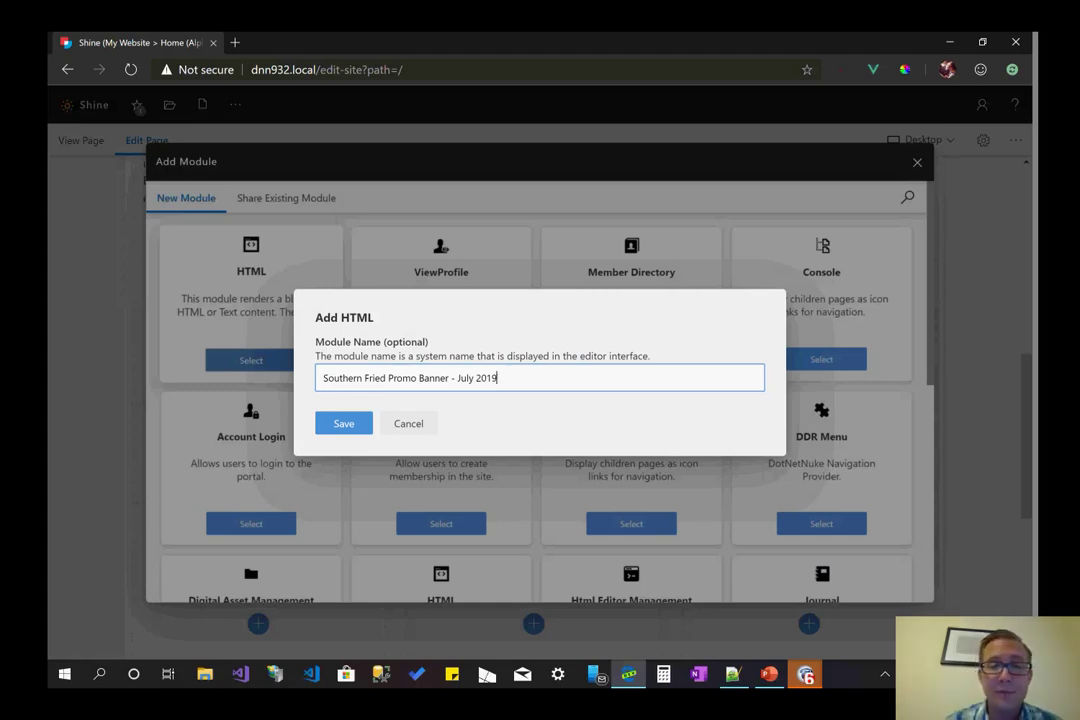
key("Return")
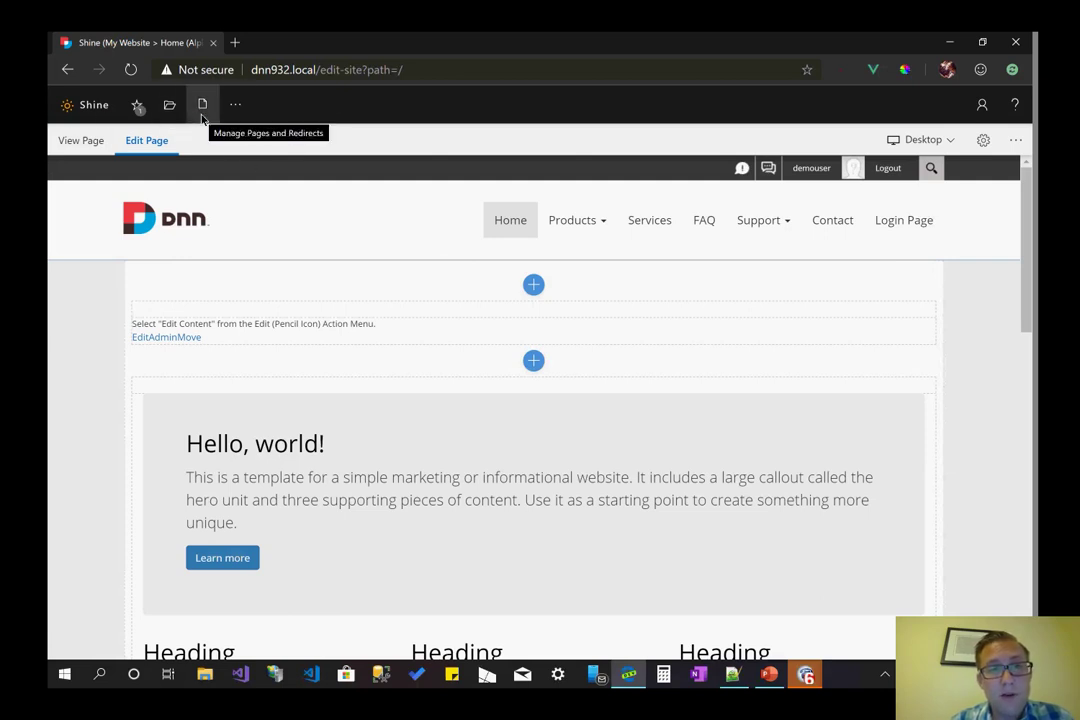
- Open Manage Pages & Redirects from the Pages icon in the Shine bar
left_click(201, 116)
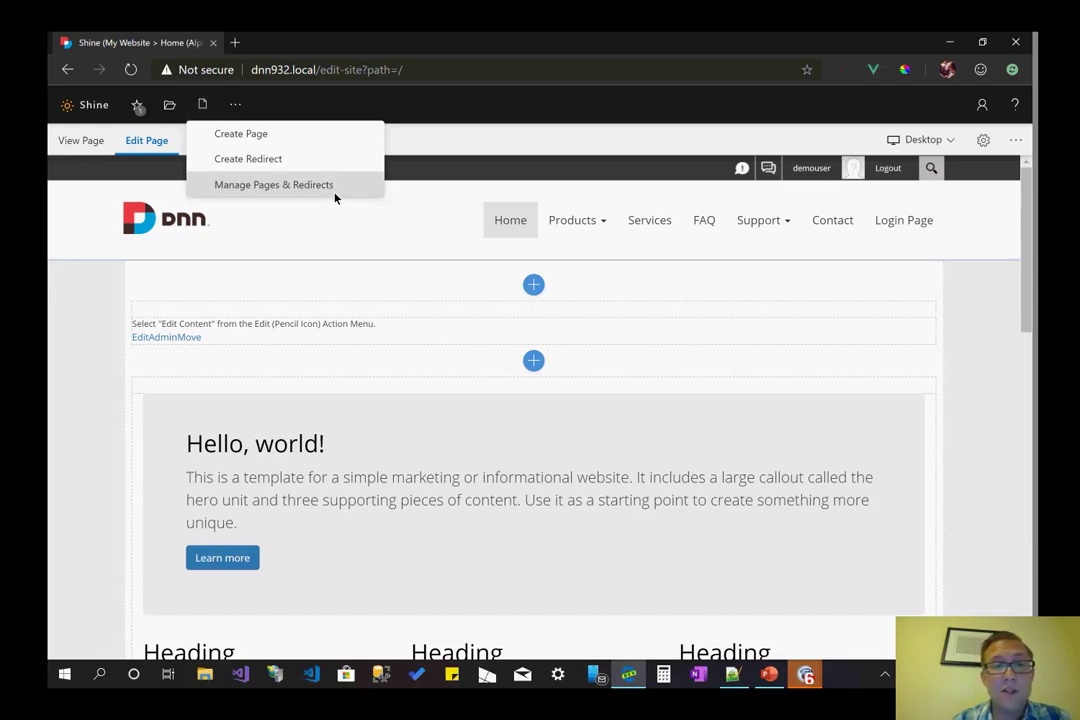
left_click(334, 194)
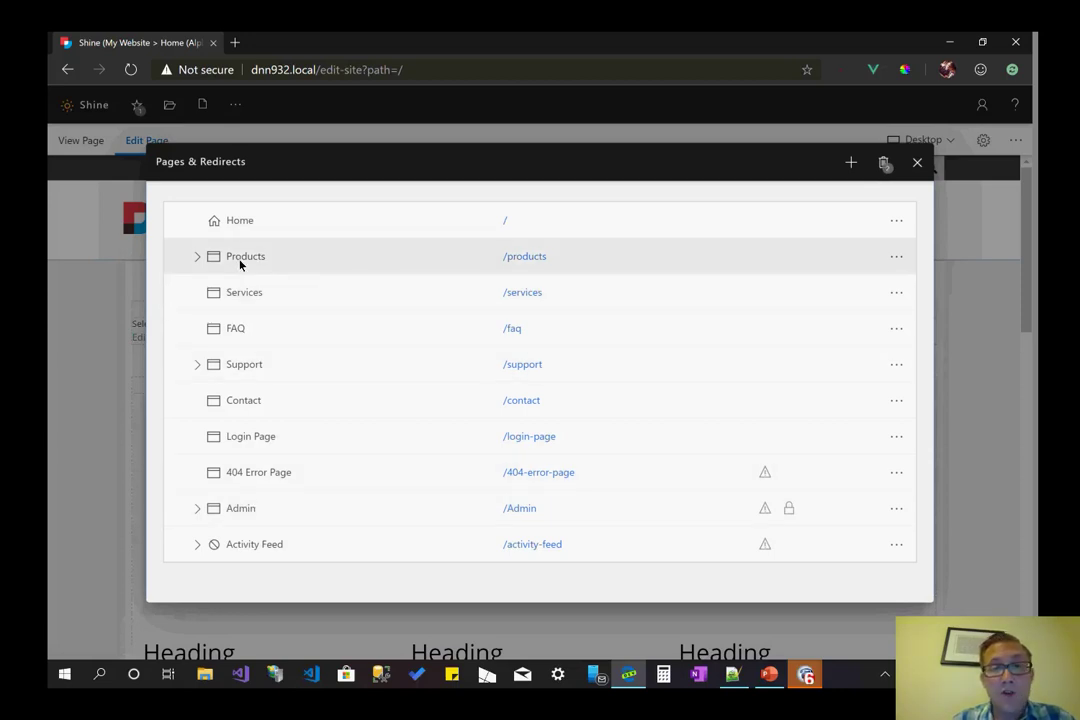
left_click(240, 264)
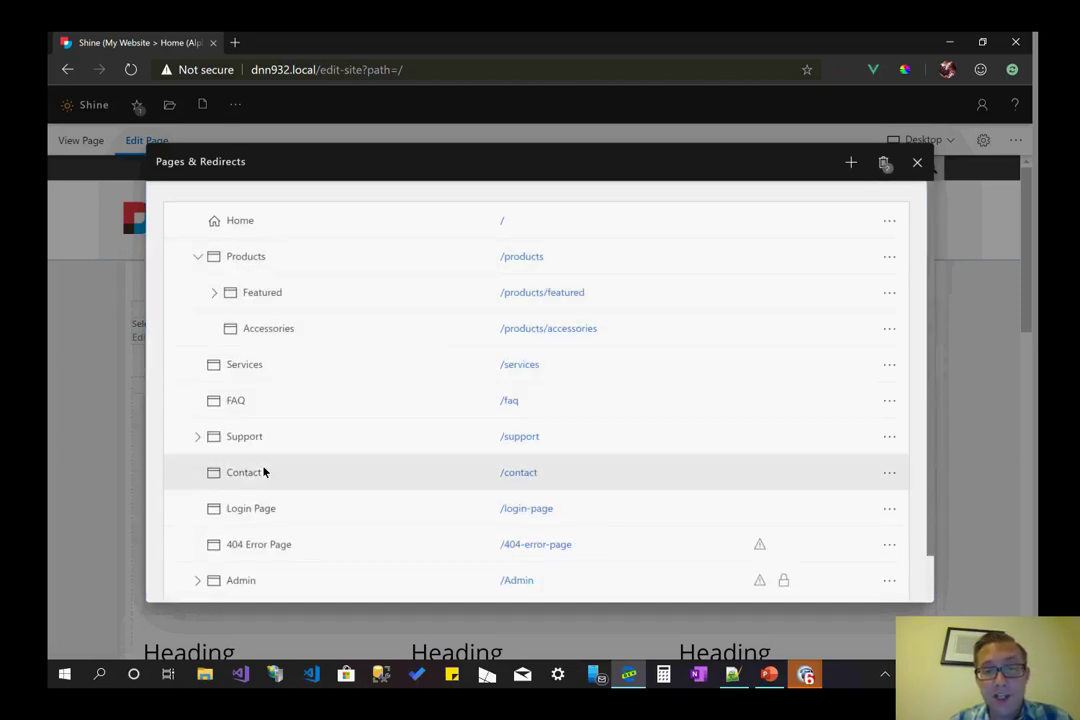
left_click(248, 441)
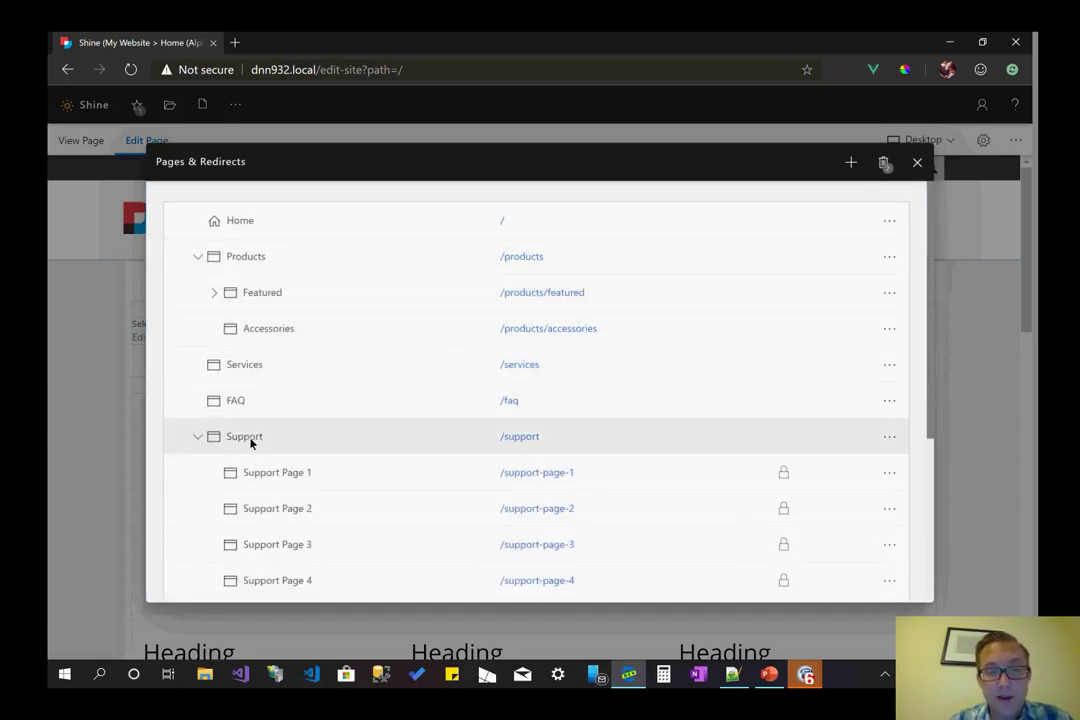
scroll(250, 445, "down", 2)
scroll(253, 449, "up", 2)
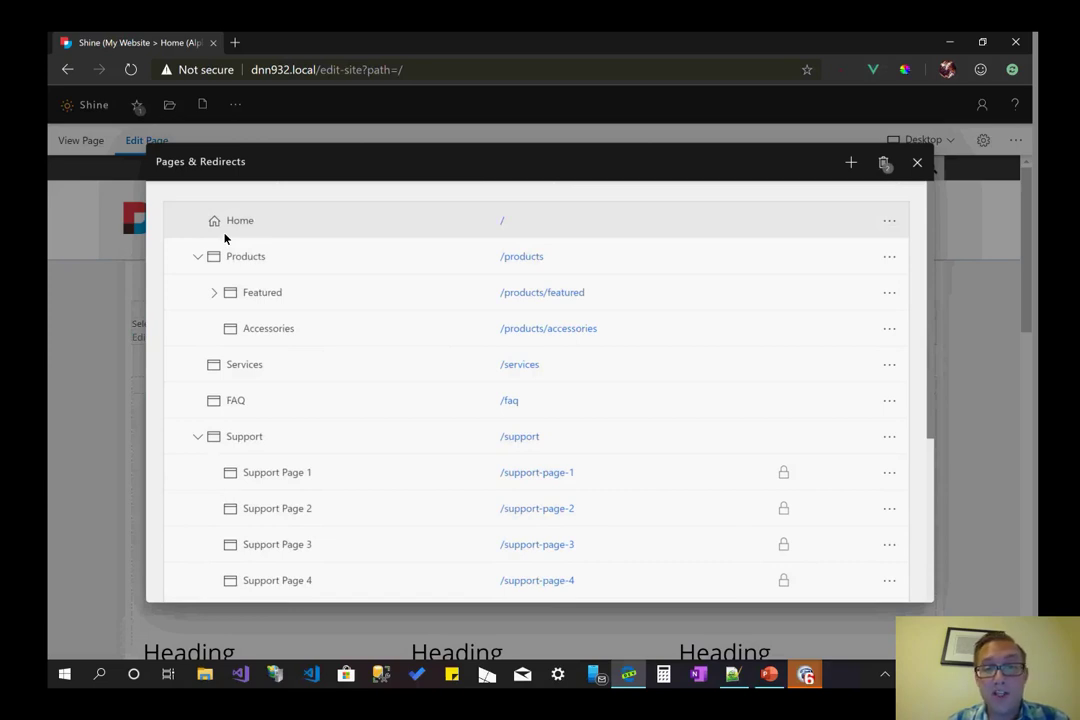
left_click(241, 304)
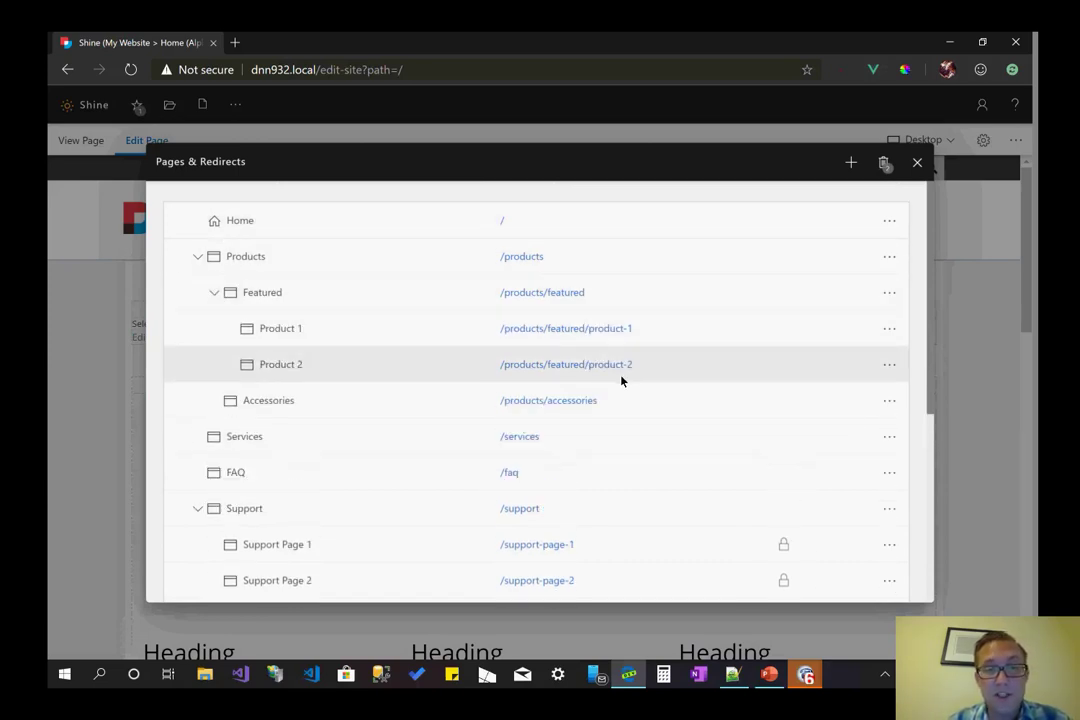
left_click(214, 292)
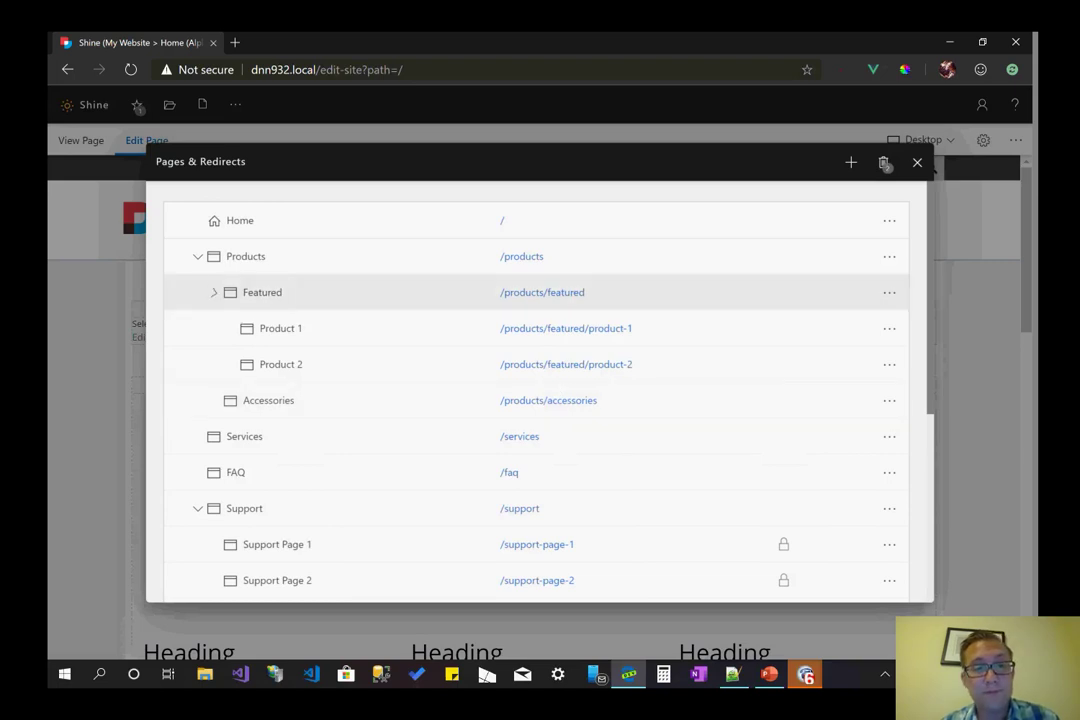
left_click(198, 256)
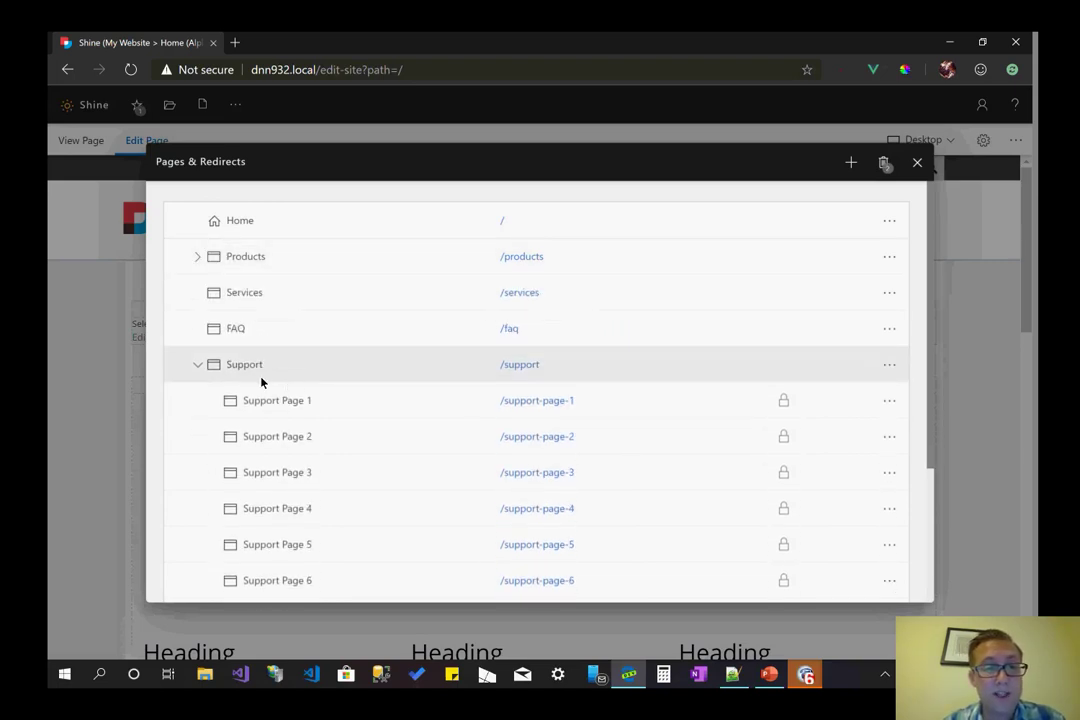
left_click(256, 370)
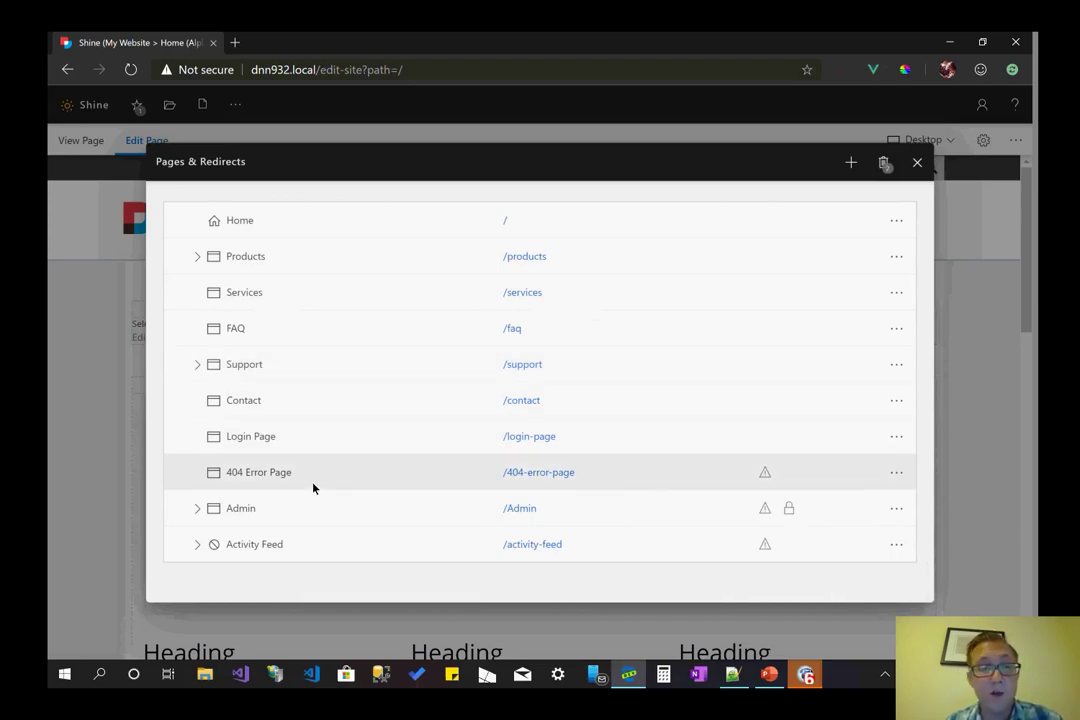
left_click(235, 510)
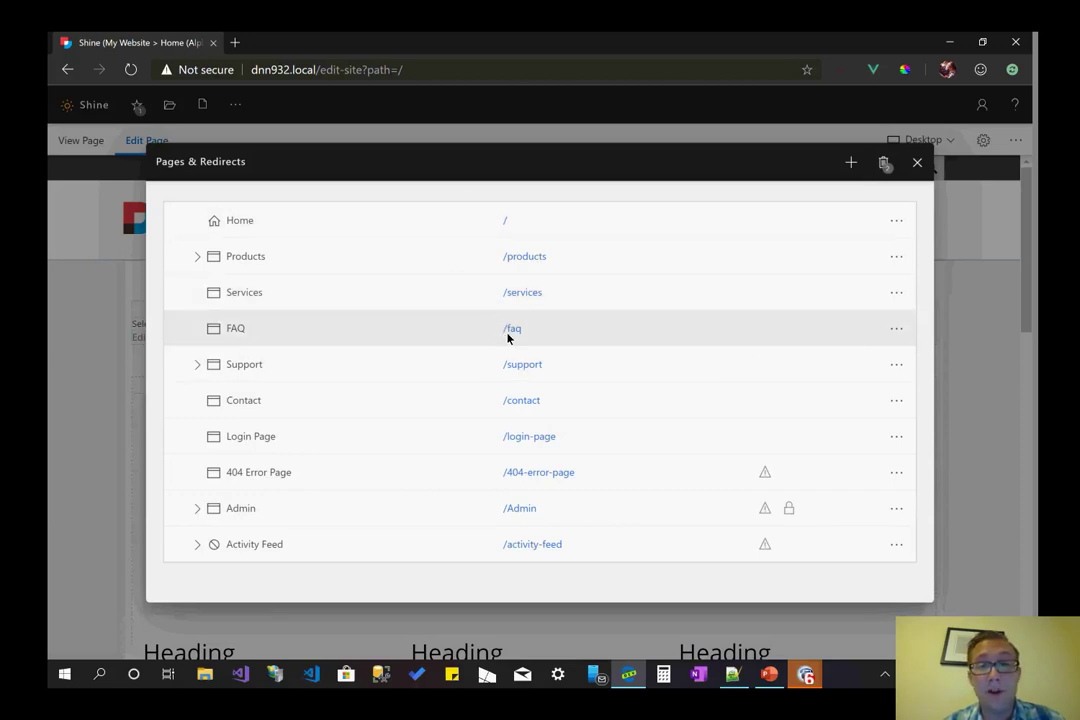
- Open the /contact page from the Pages & Redirects list
left_click(538, 405)
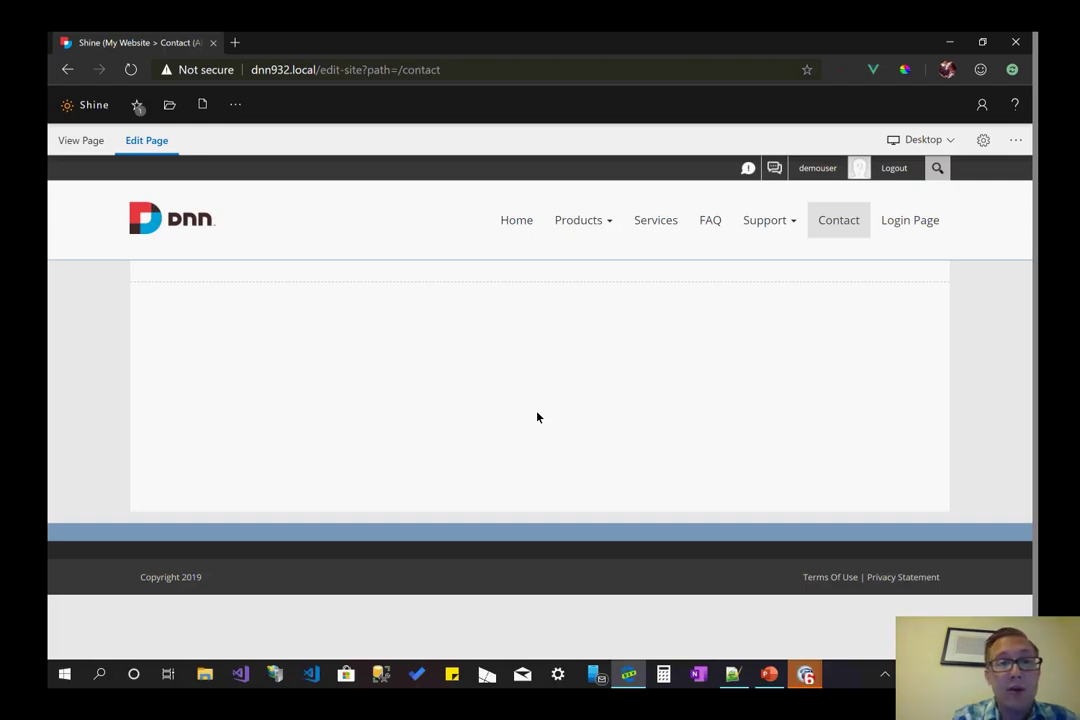
mouse_move(202, 104)
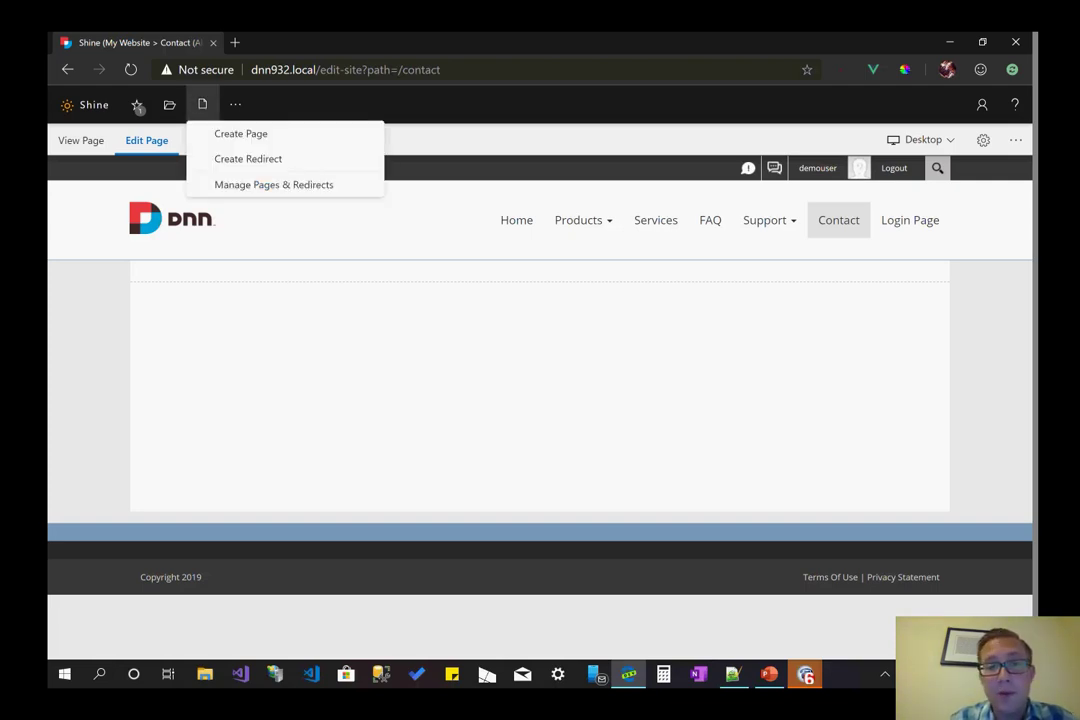
- Reopen Pages & Redirects and expand then collapse the Products, Support and Admin rows
left_click(273, 184)
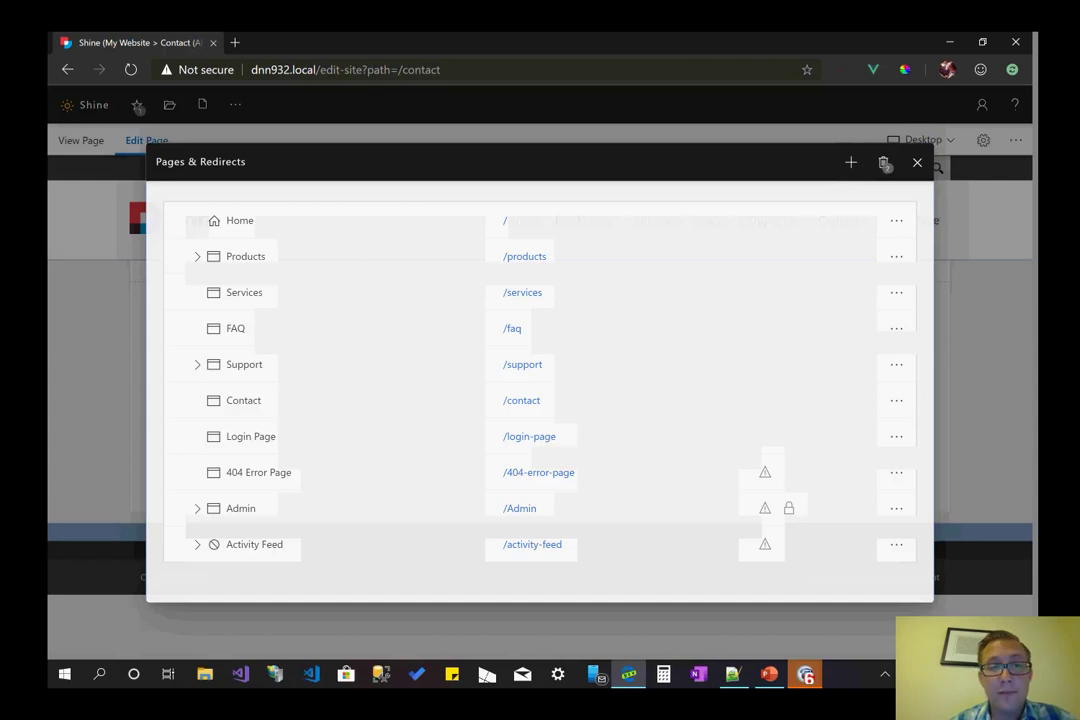
left_click(197, 256)
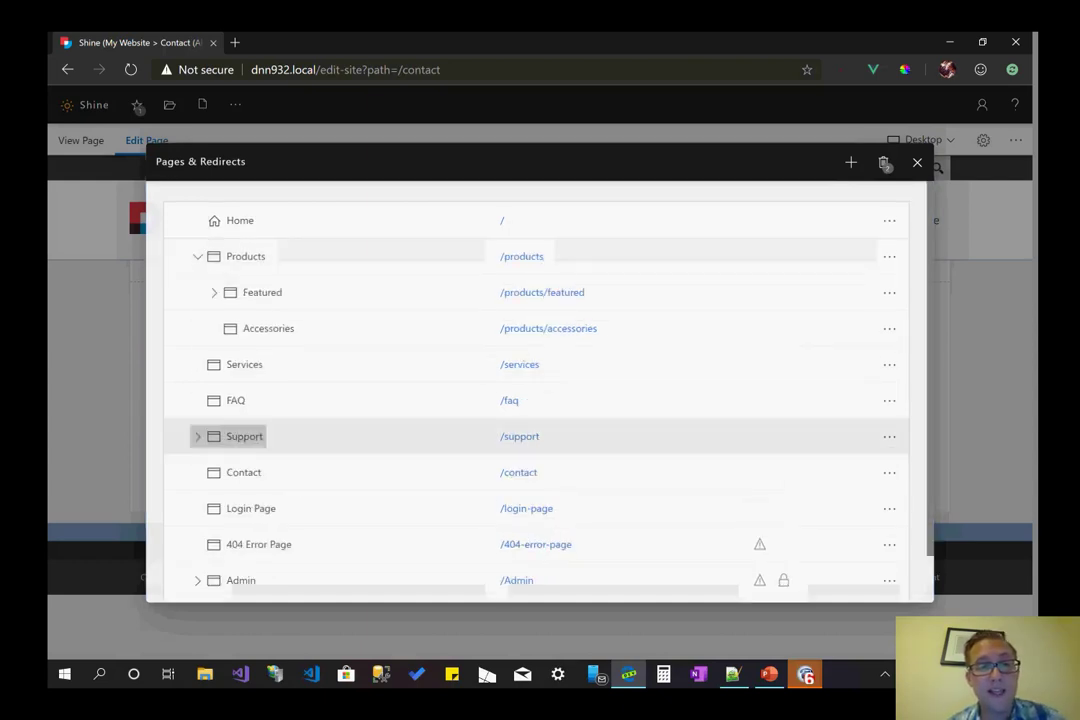
left_click(197, 436)
scroll(536, 390, "down", 3)
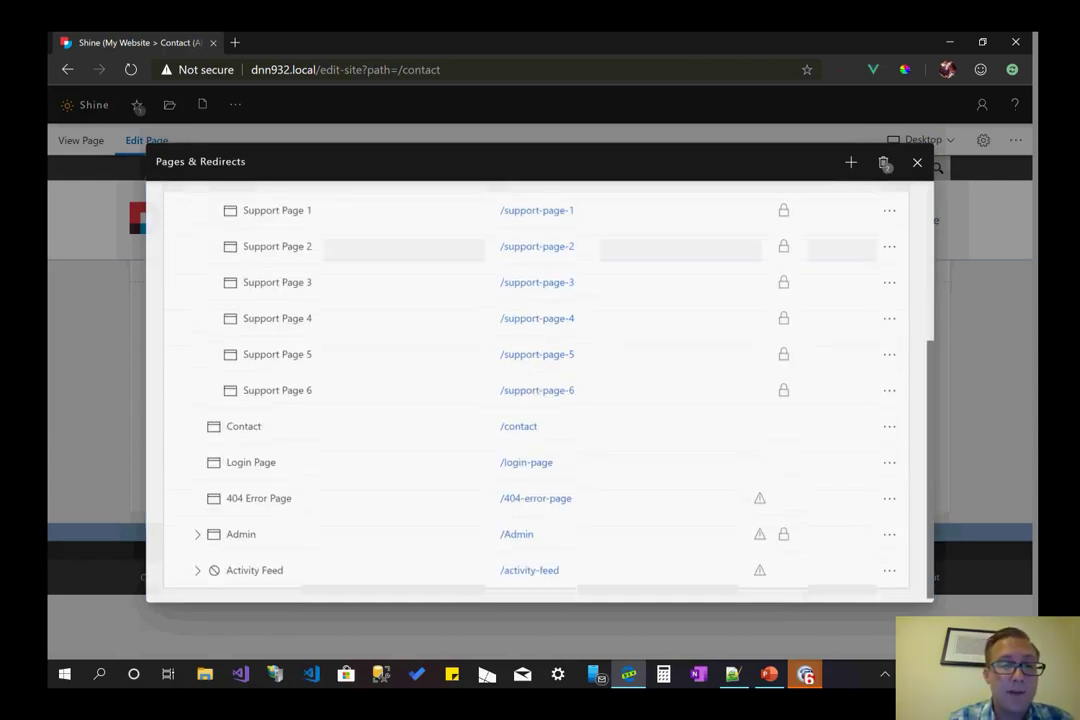
left_click(197, 534)
left_click(197, 534)
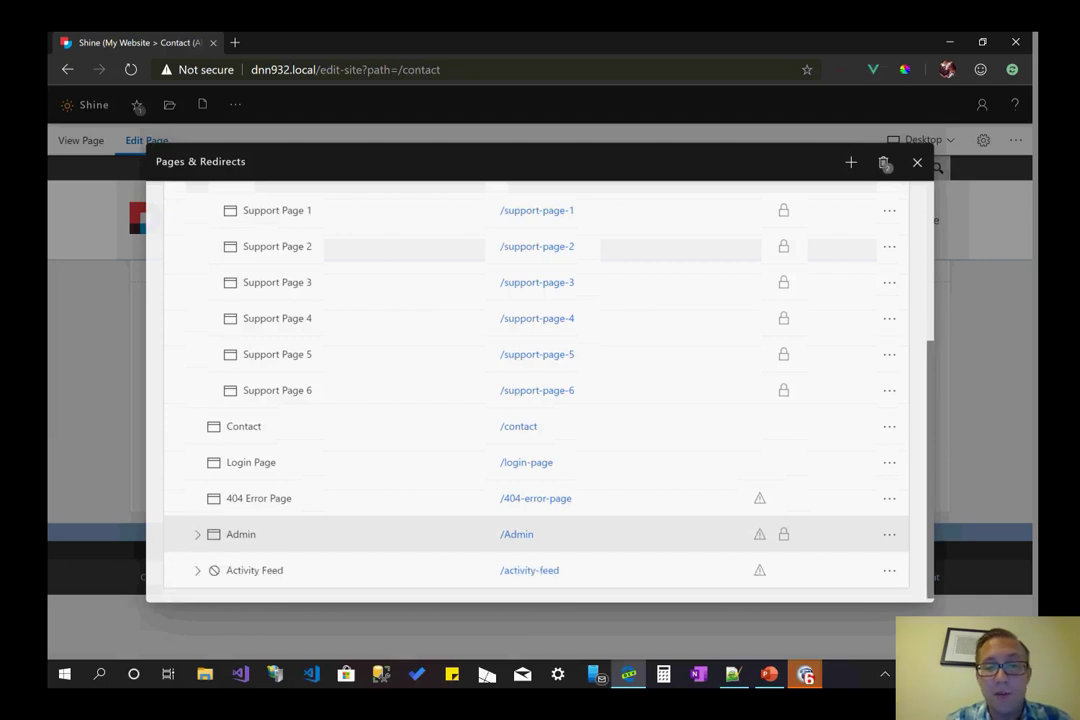
scroll(197, 534, "up", 3)
left_click(197, 436)
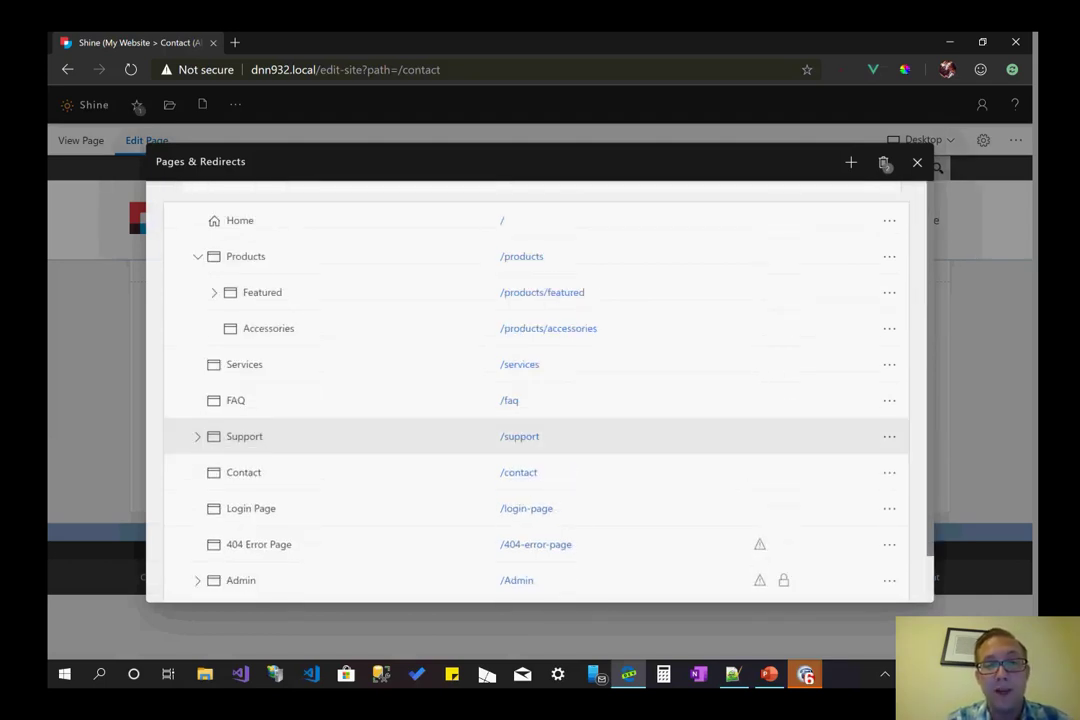
left_click(197, 256)
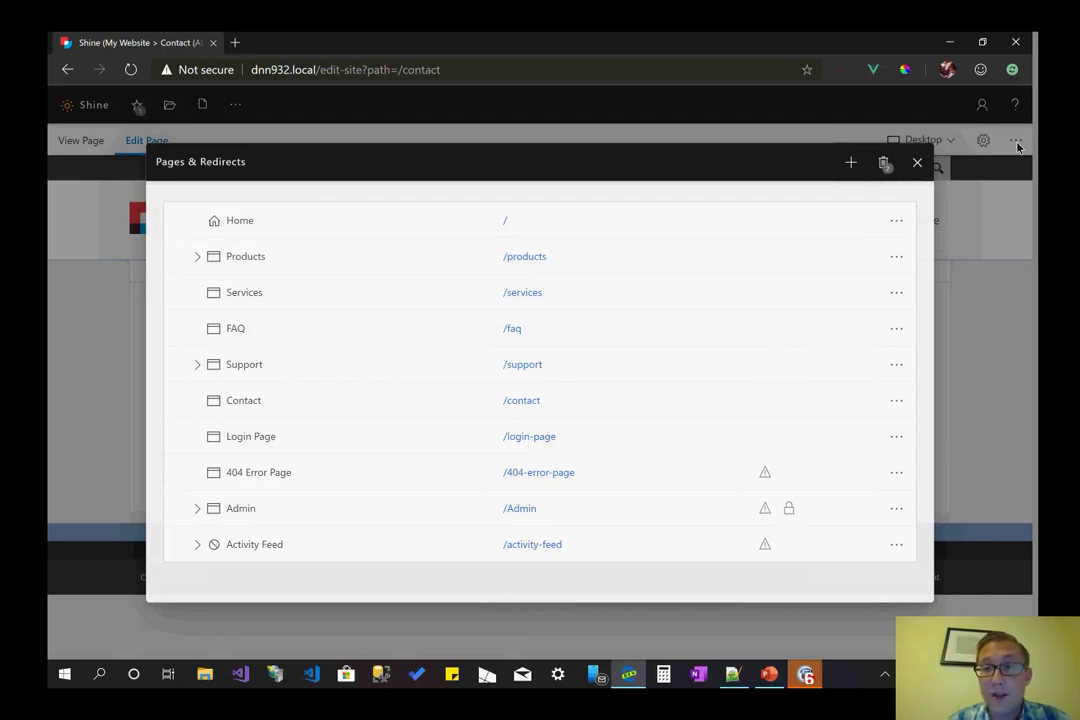
left_click(896, 220)
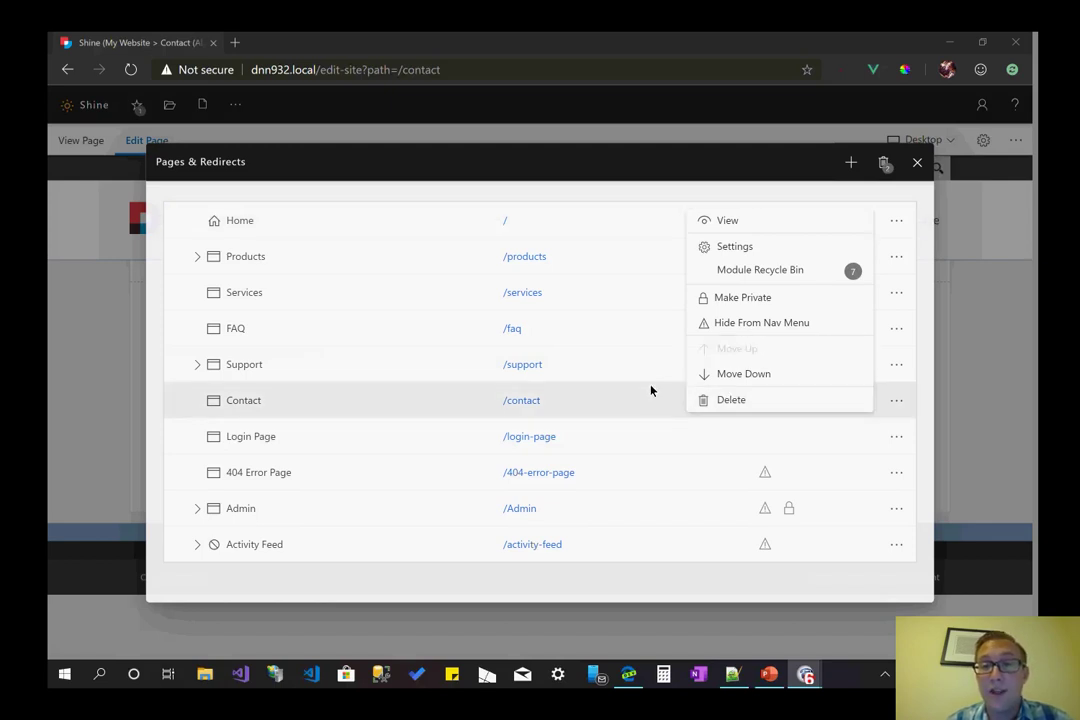
left_click(971, 559)
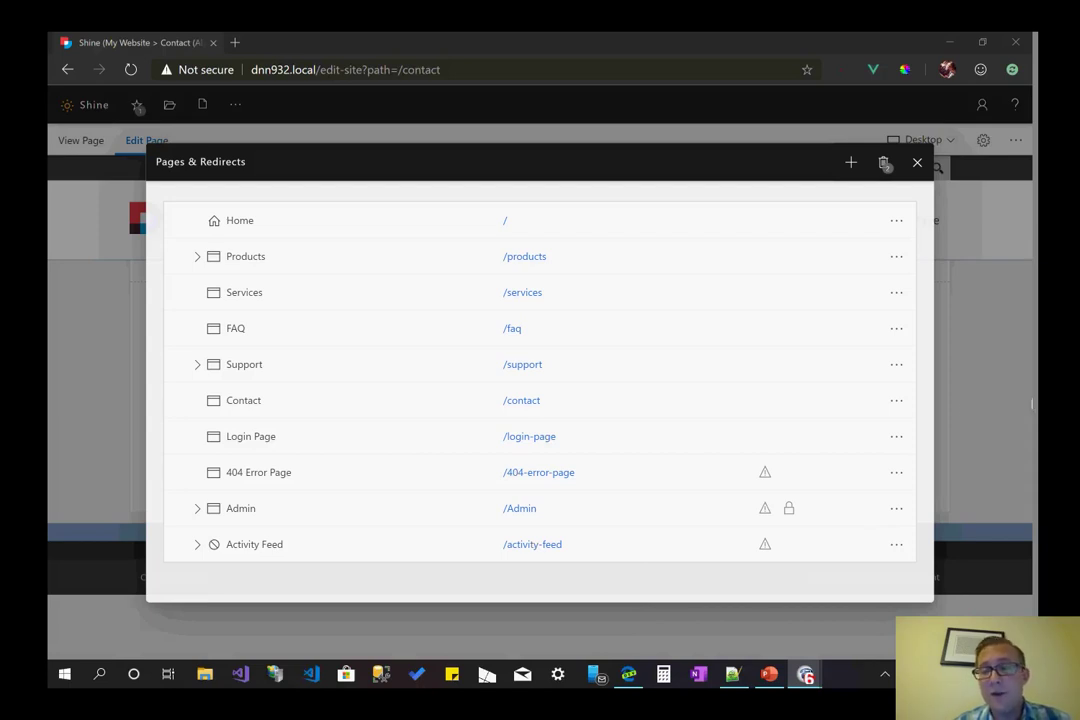
left_click(896, 221)
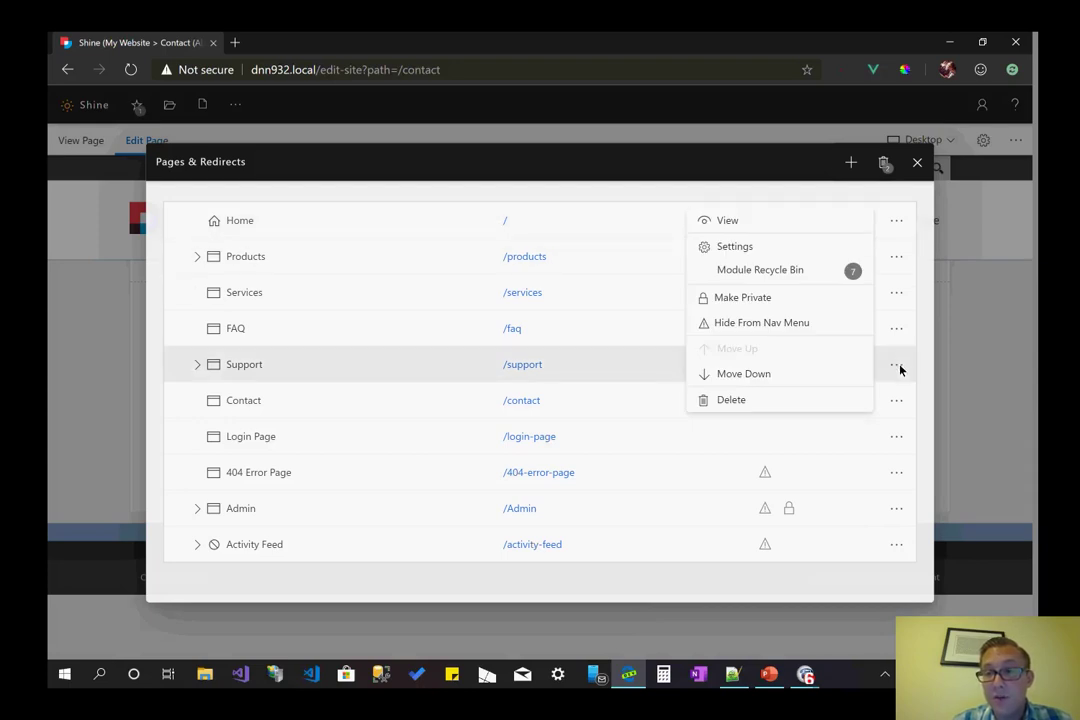
left_click(894, 512)
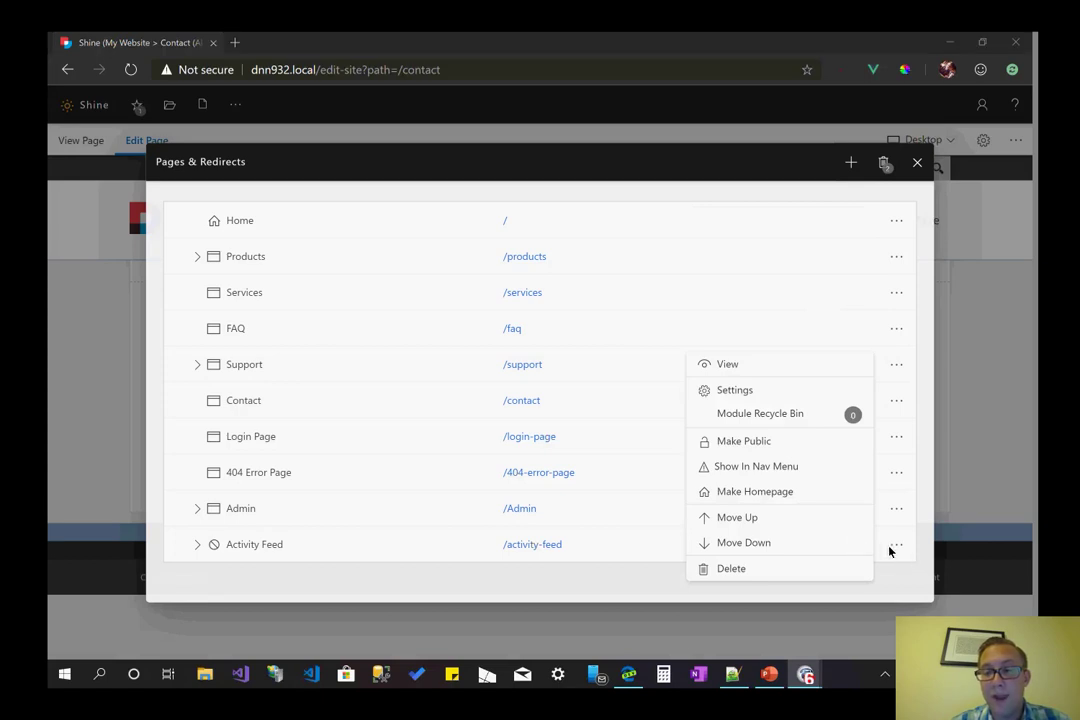
left_click(945, 487)
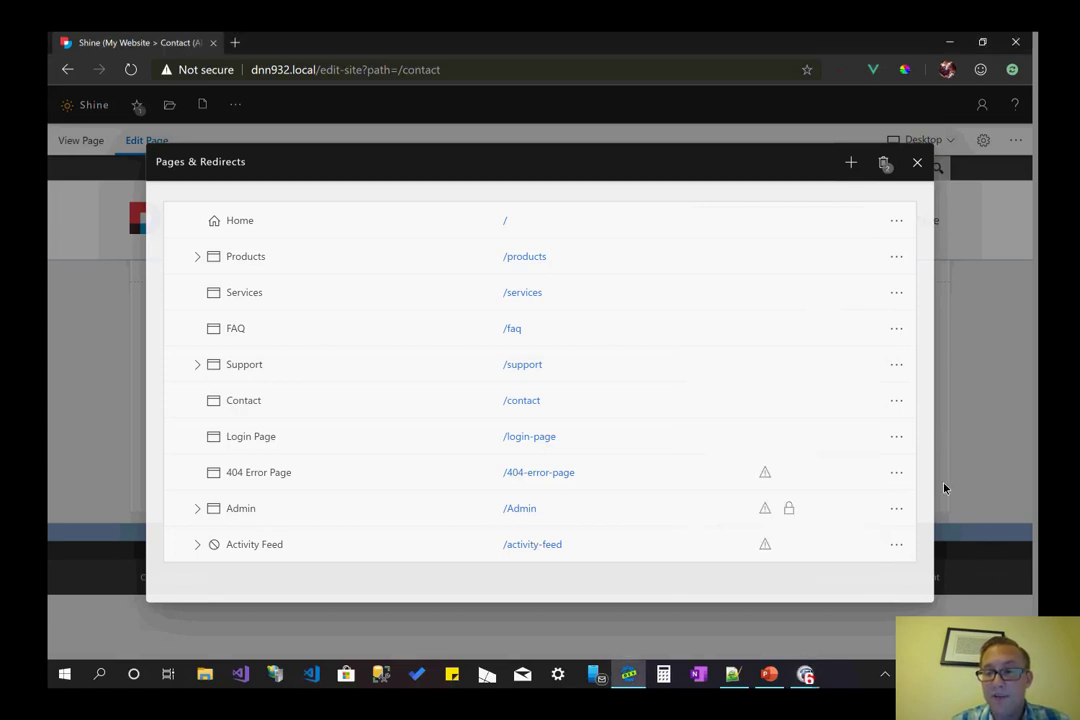
left_click(895, 258)
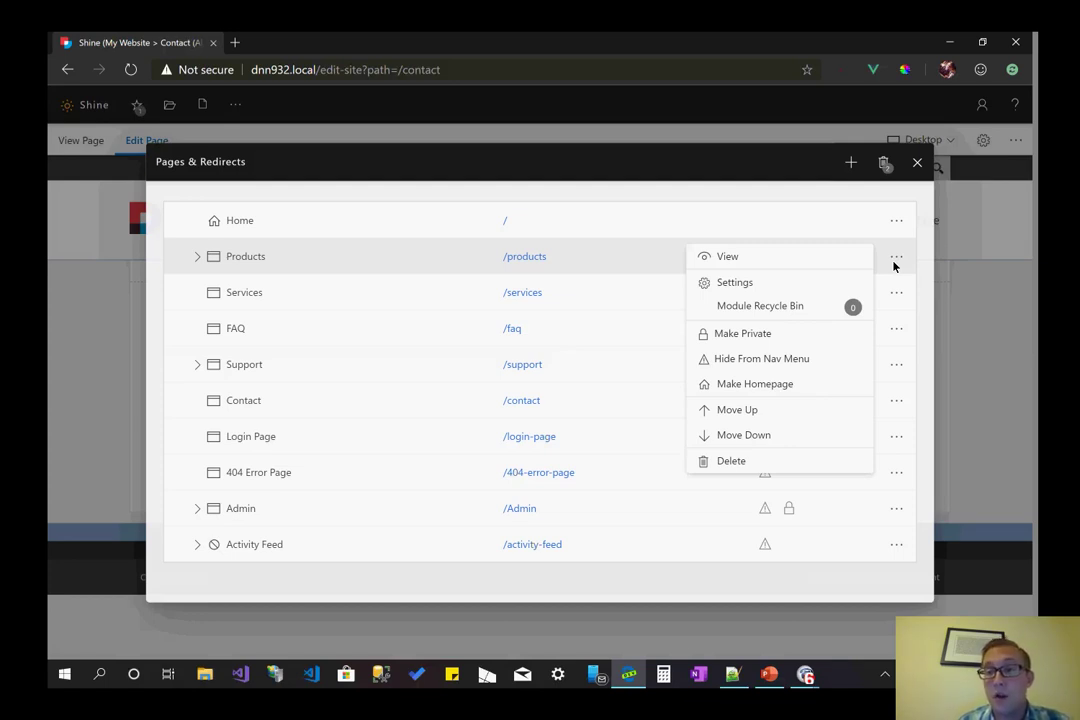
left_click(586, 188)
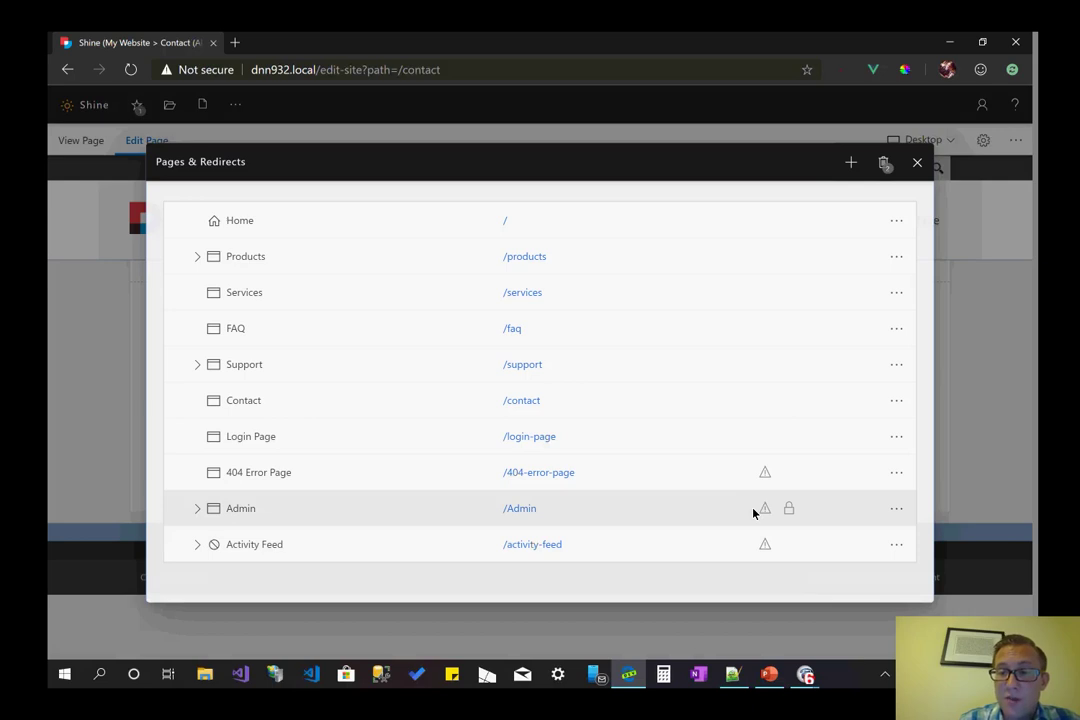
mouse_move(792, 514)
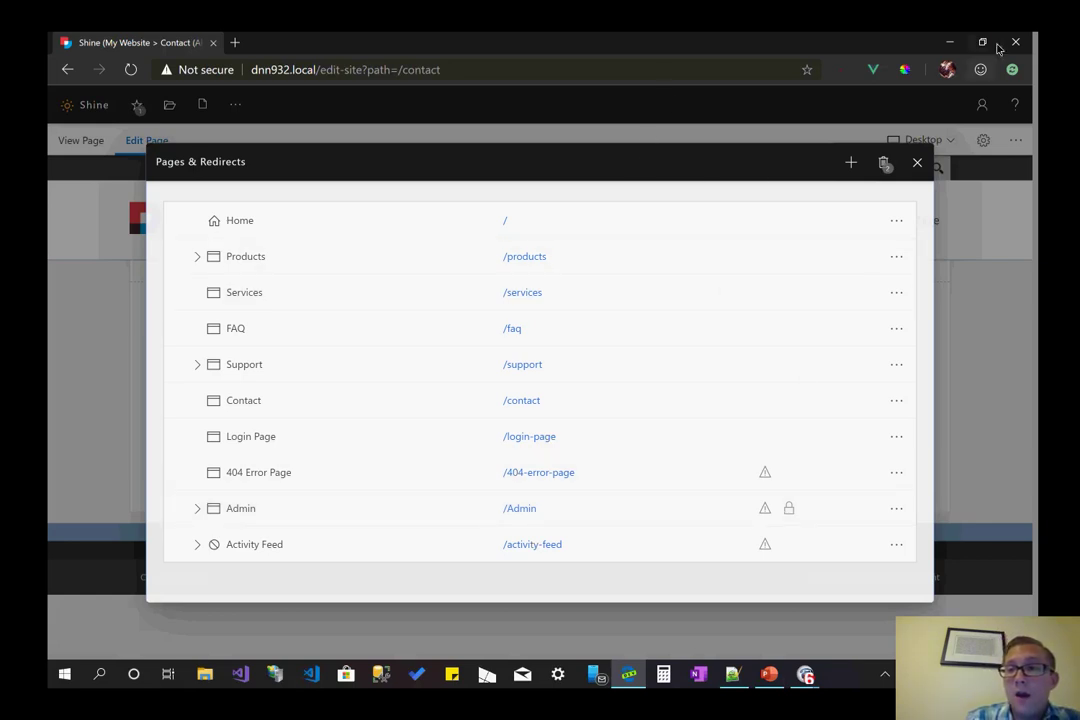
left_click(836, 175)
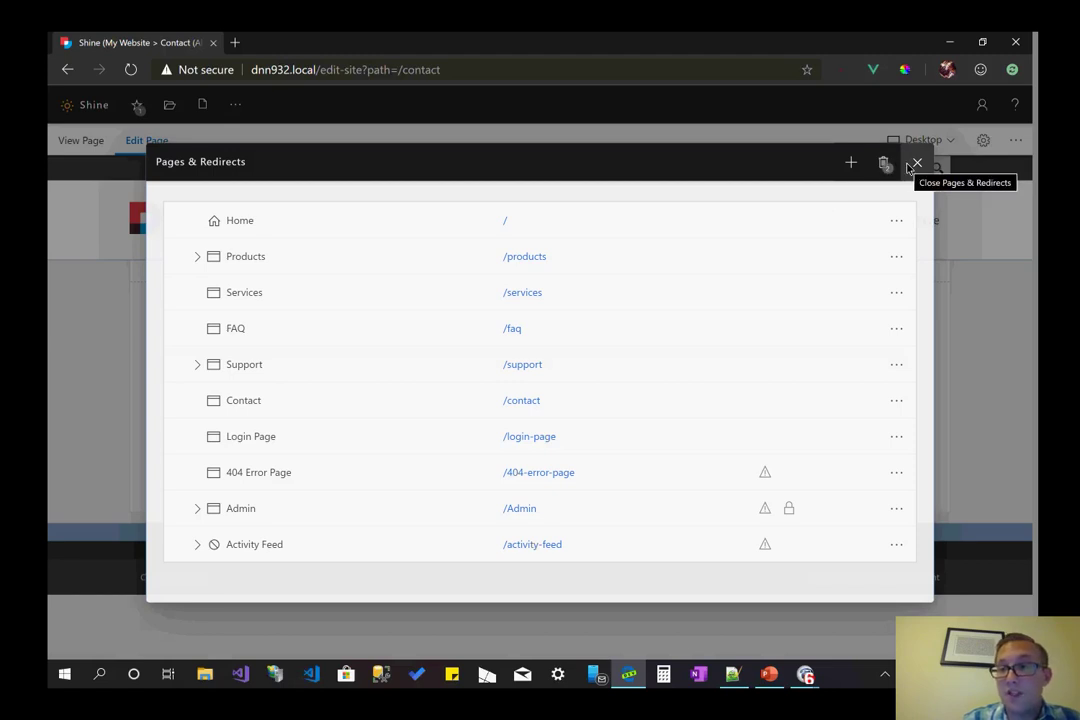
- Restore the browser to a narrow window beside Notepad++ and expand Products and Support
left_click(996, 38)
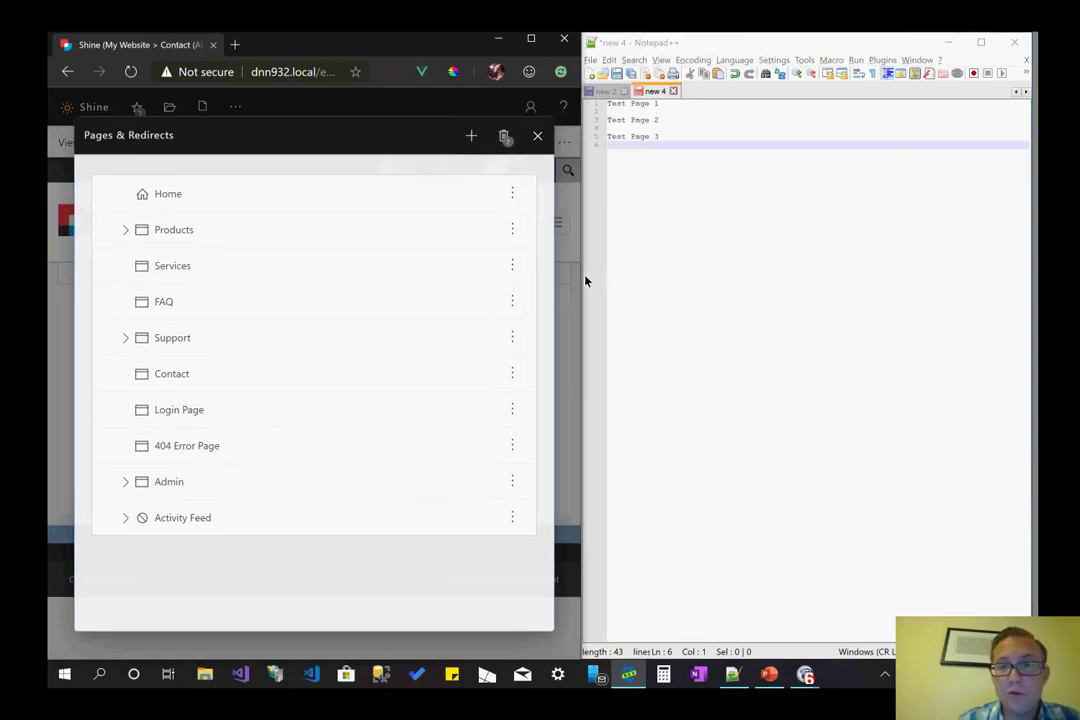
left_click_drag(585, 281, 453, 283)
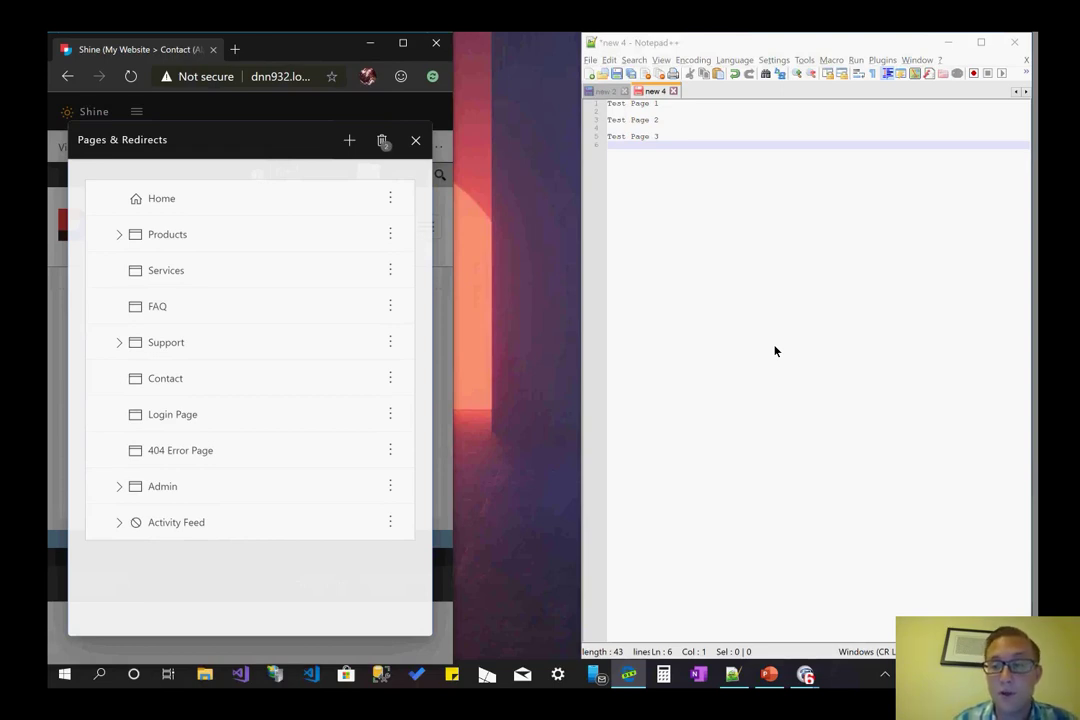
left_click(119, 234)
left_click(119, 414)
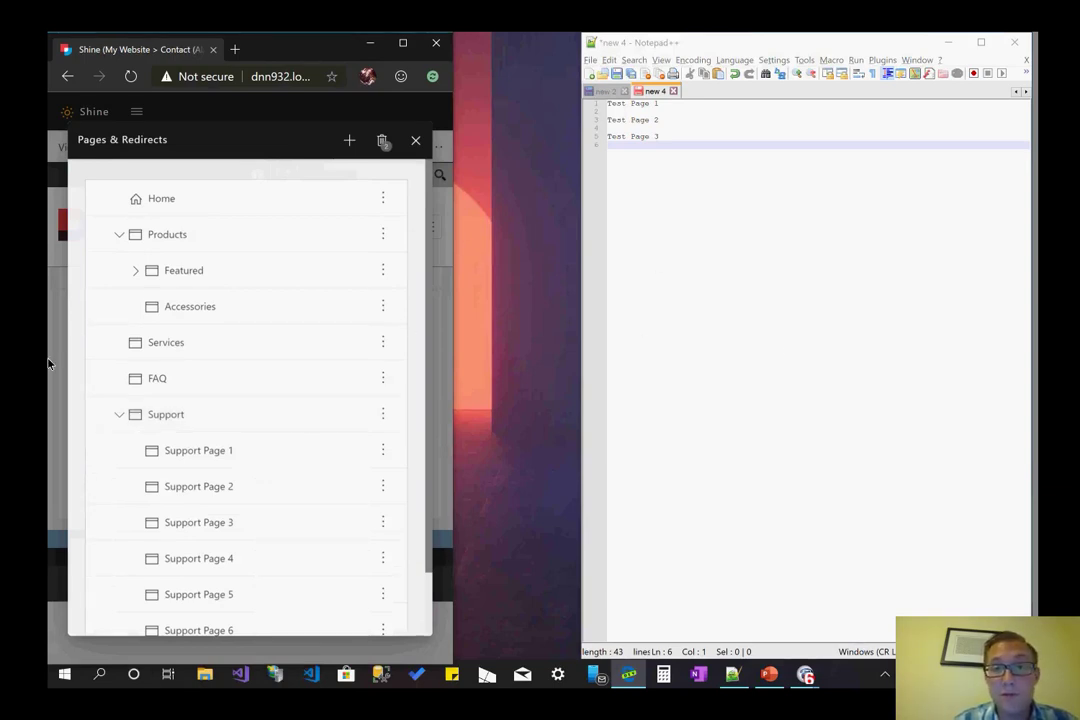
- Expand Admin, collapse Products and Support, and widen the browser to fit the list
scroll(180, 359, "down", 3)
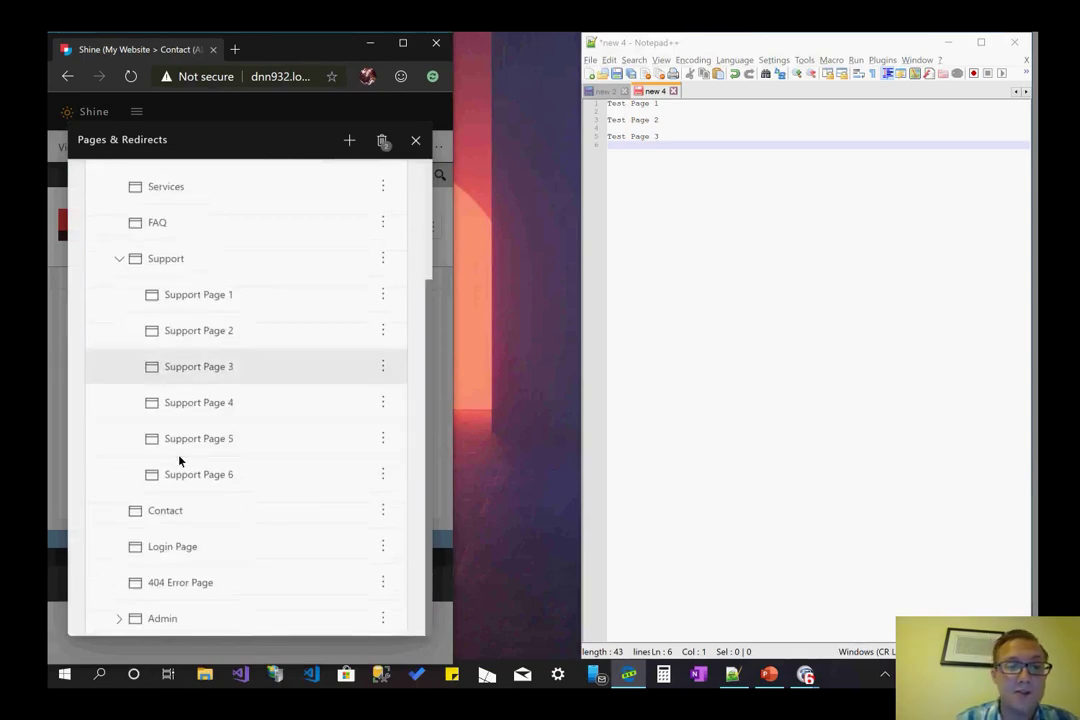
left_click(160, 618)
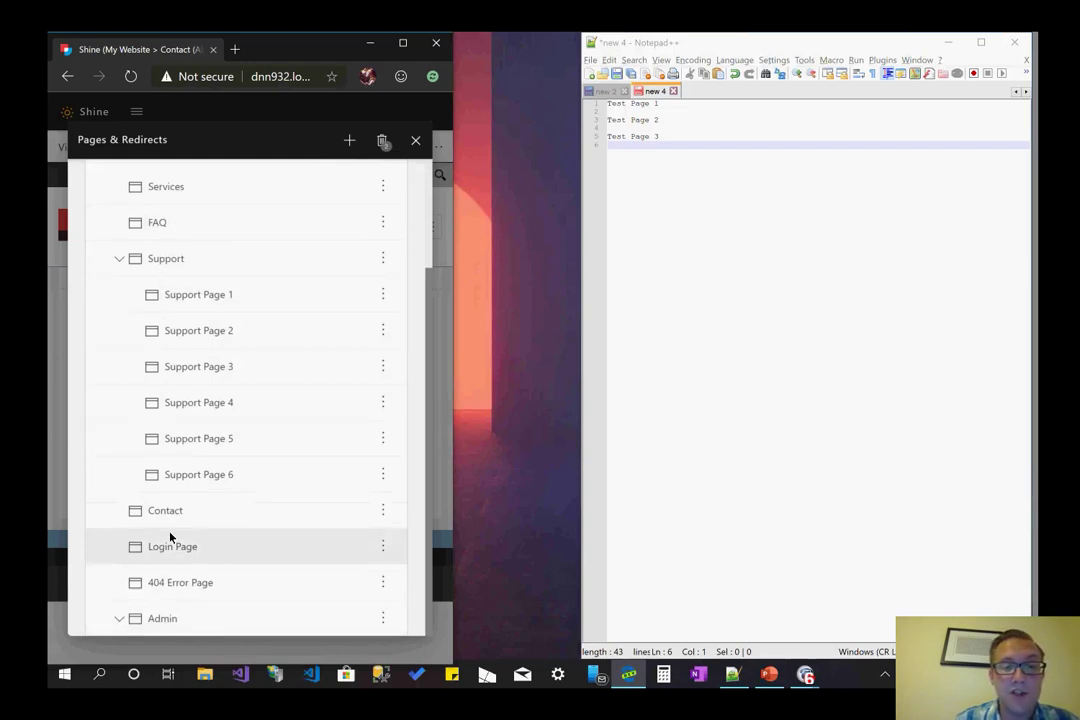
scroll(170, 535, "up", 3)
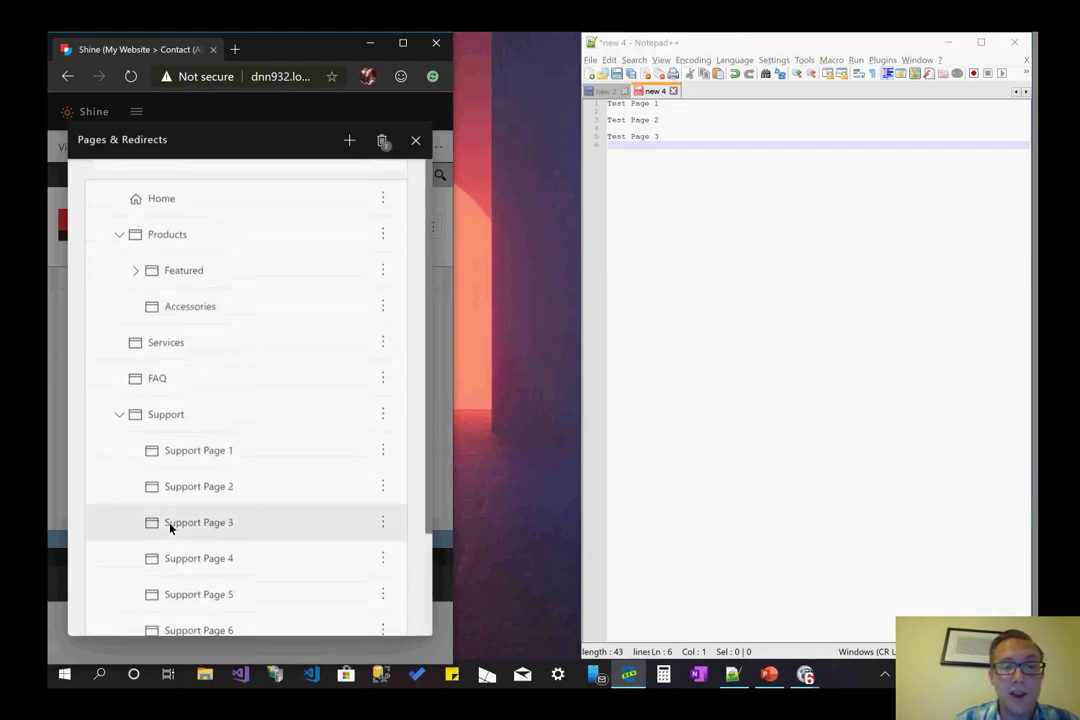
left_click(155, 246)
left_click(128, 349)
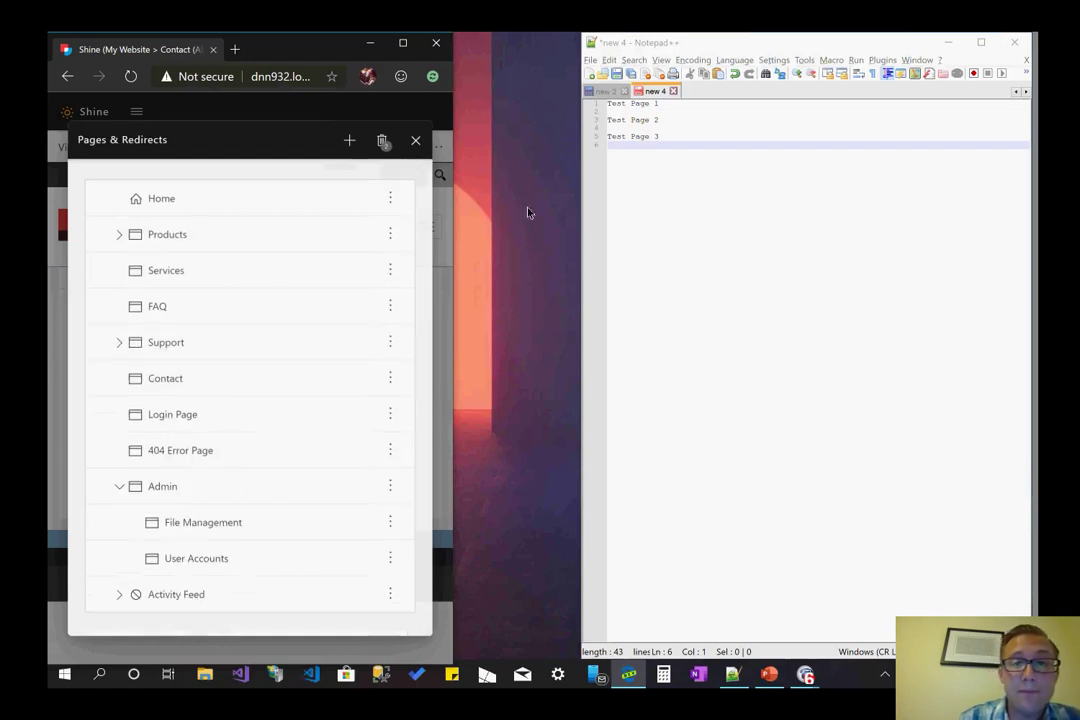
left_click_drag(455, 218, 781, 224)
- Widen the Shine browser window beside a narrower Notepad++ notes window
left_click(750, 248)
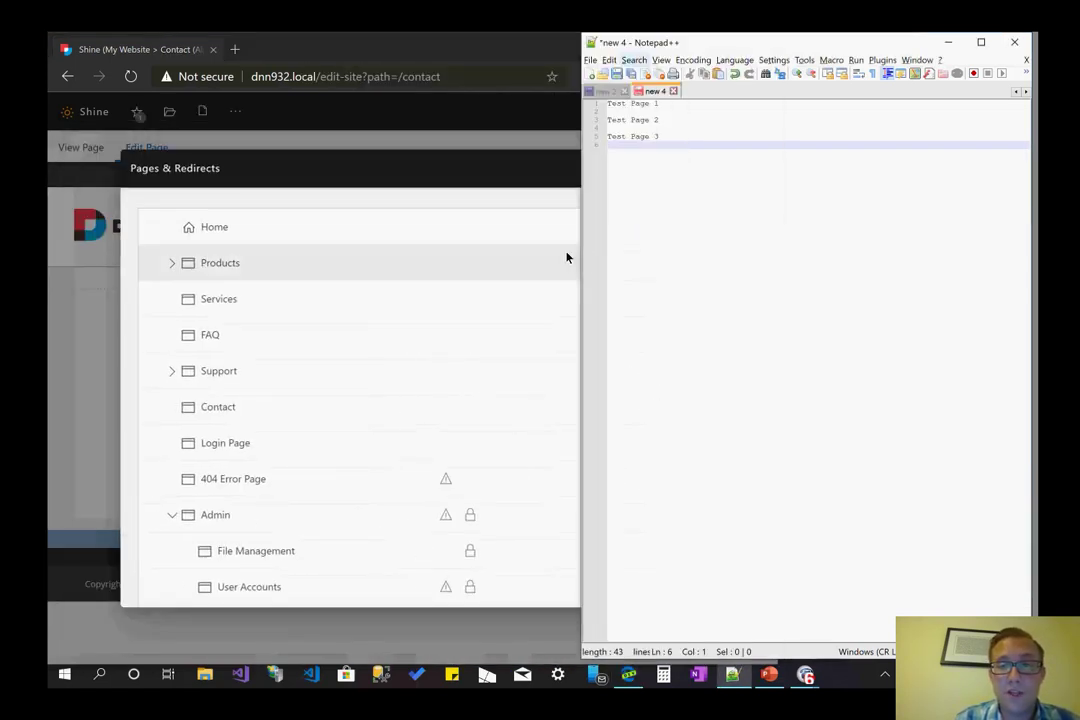
left_click_drag(687, 260, 790, 262)
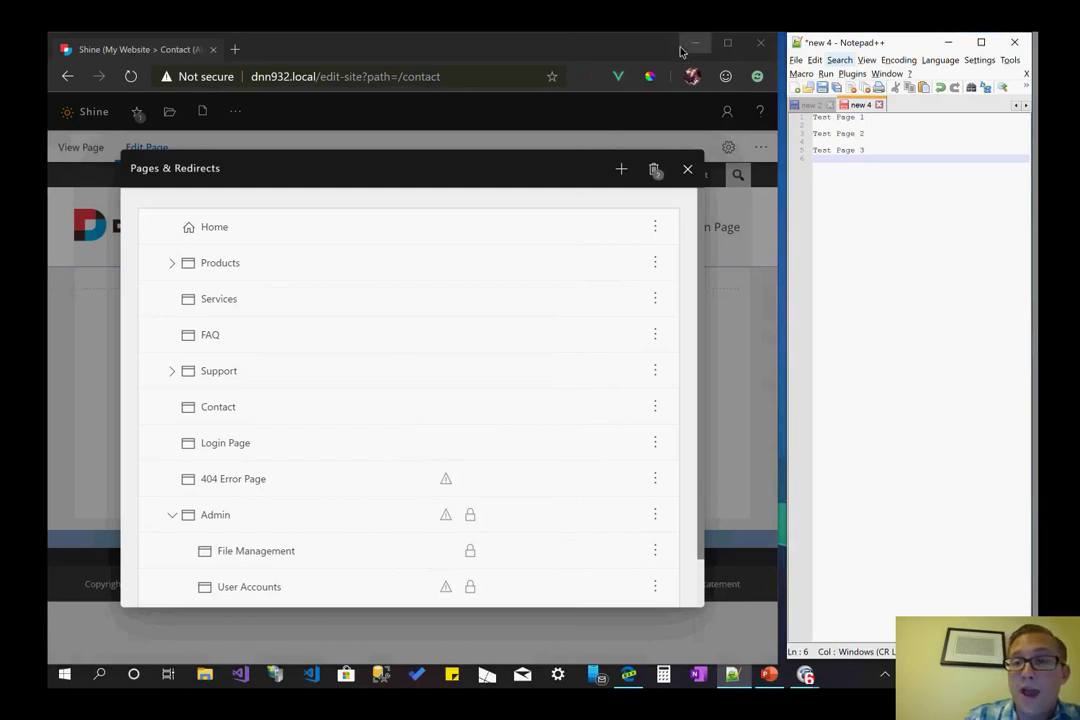
left_click(785, 516)
left_click(948, 408)
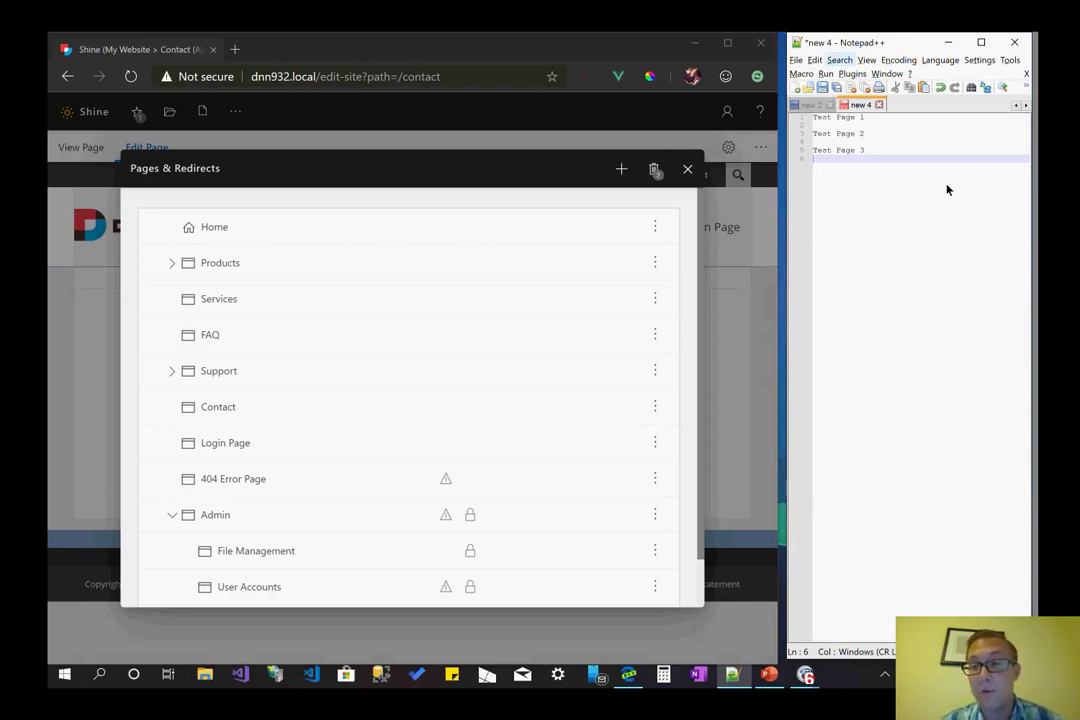
- Select the 'Test Page 3' line in the notes and collapse Admin's child pages
left_click(800, 152)
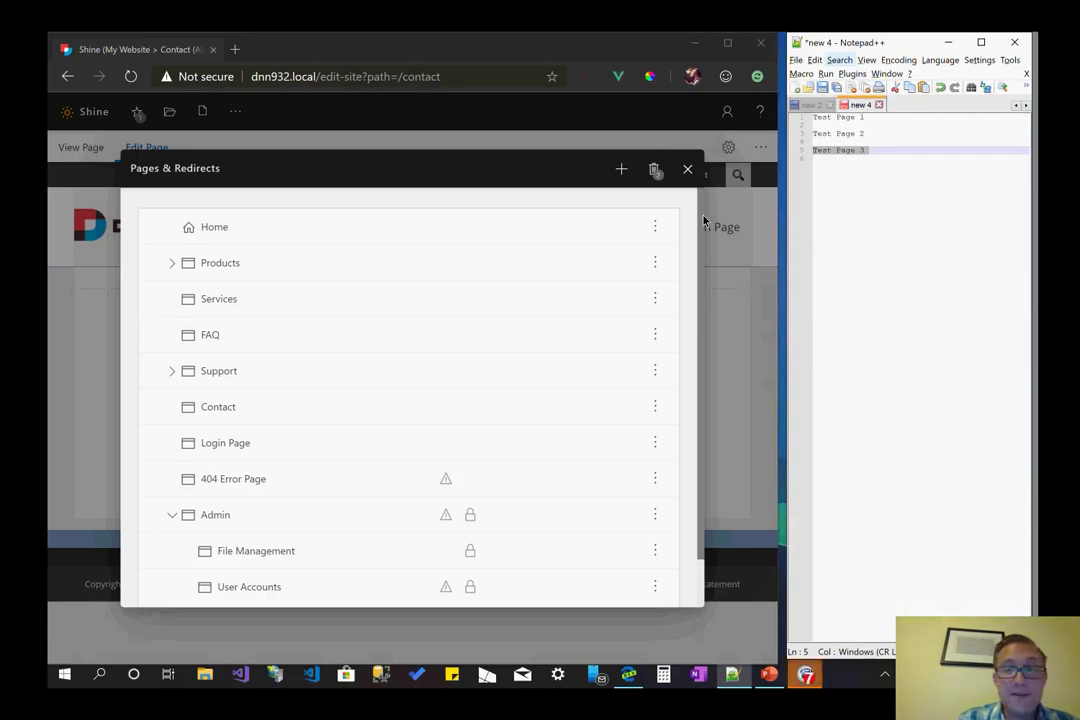
scroll(383, 434, "down", 2)
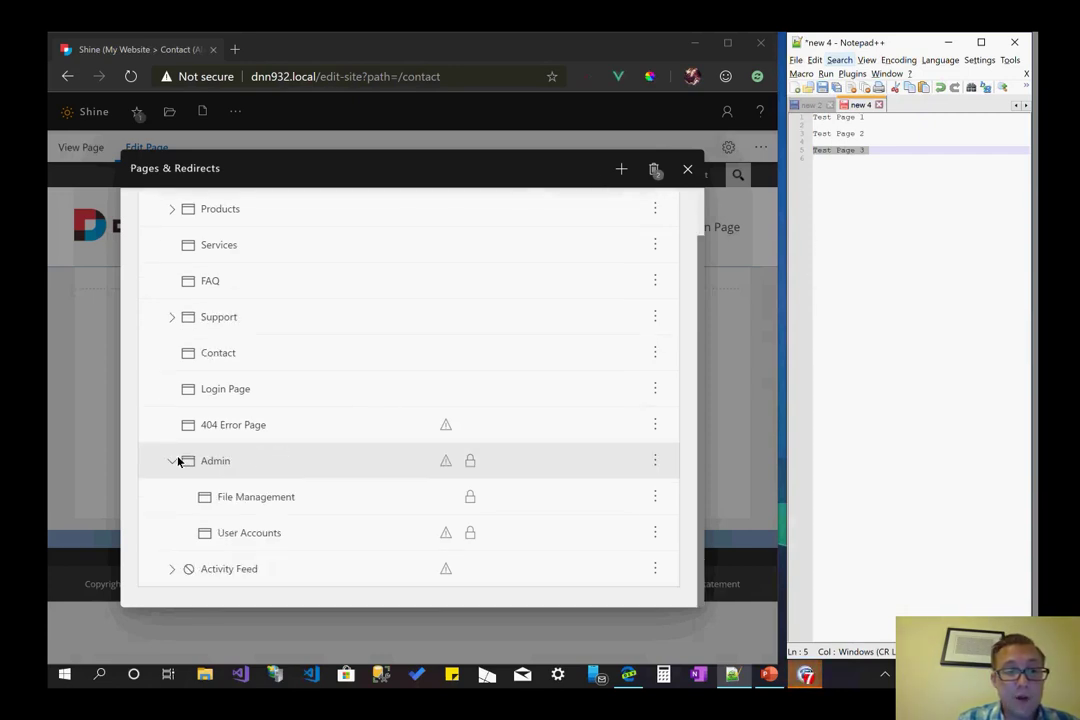
left_click(175, 459)
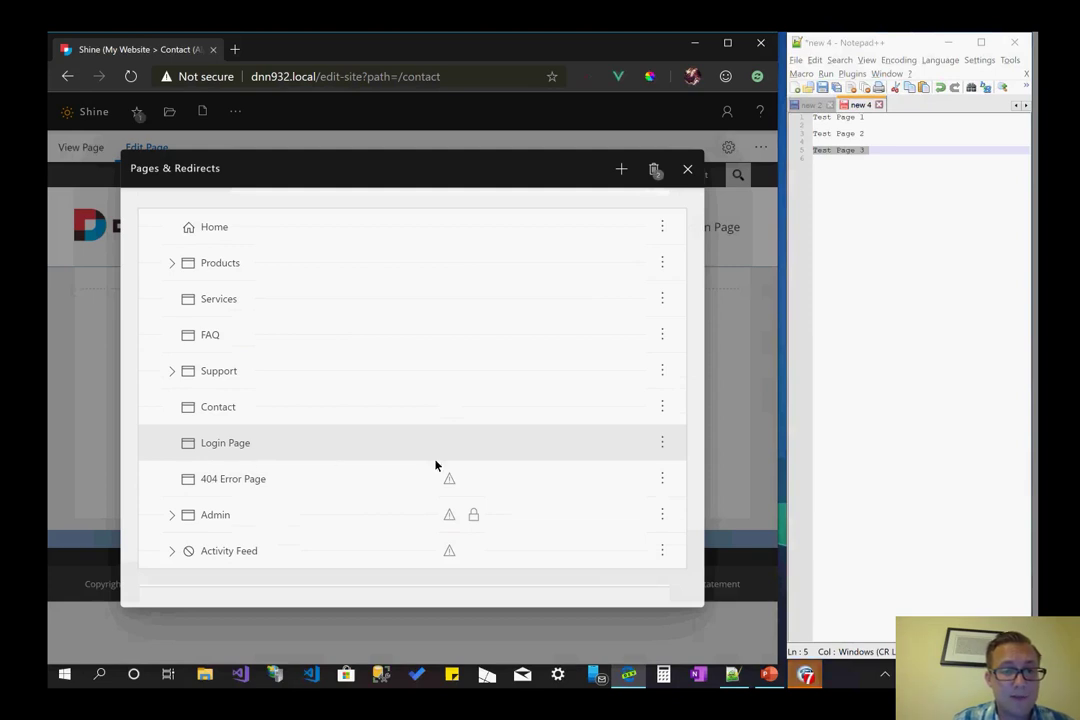
- Delete the Contact page through its options menu, confirm, and dismiss the success message
left_click(661, 407)
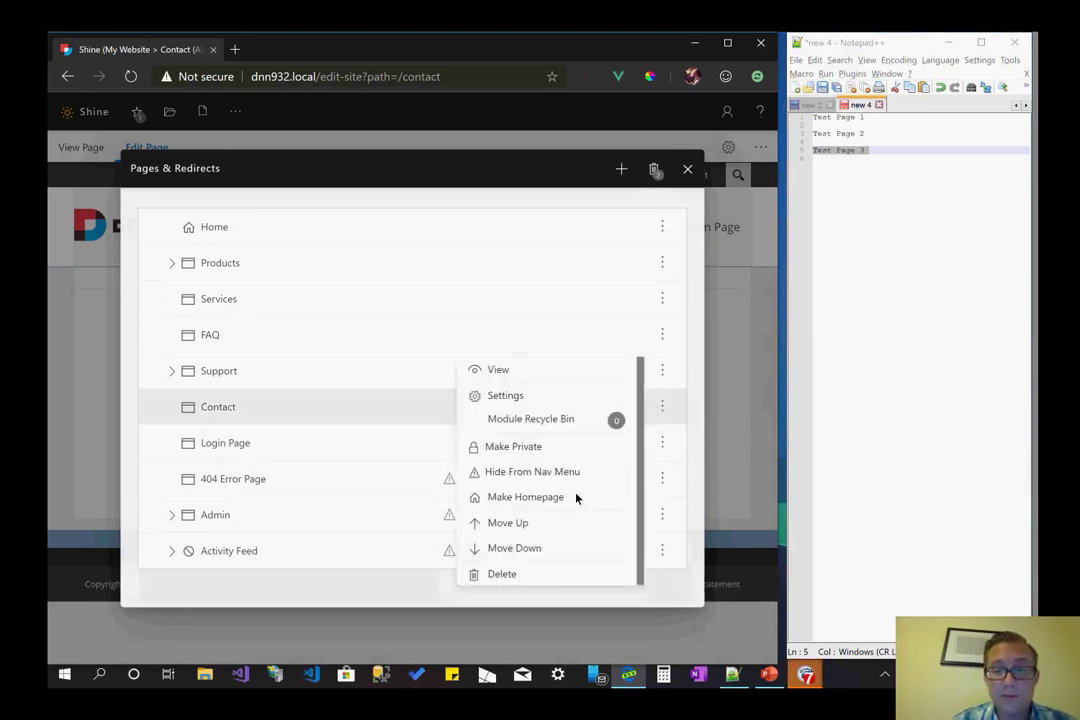
left_click(502, 573)
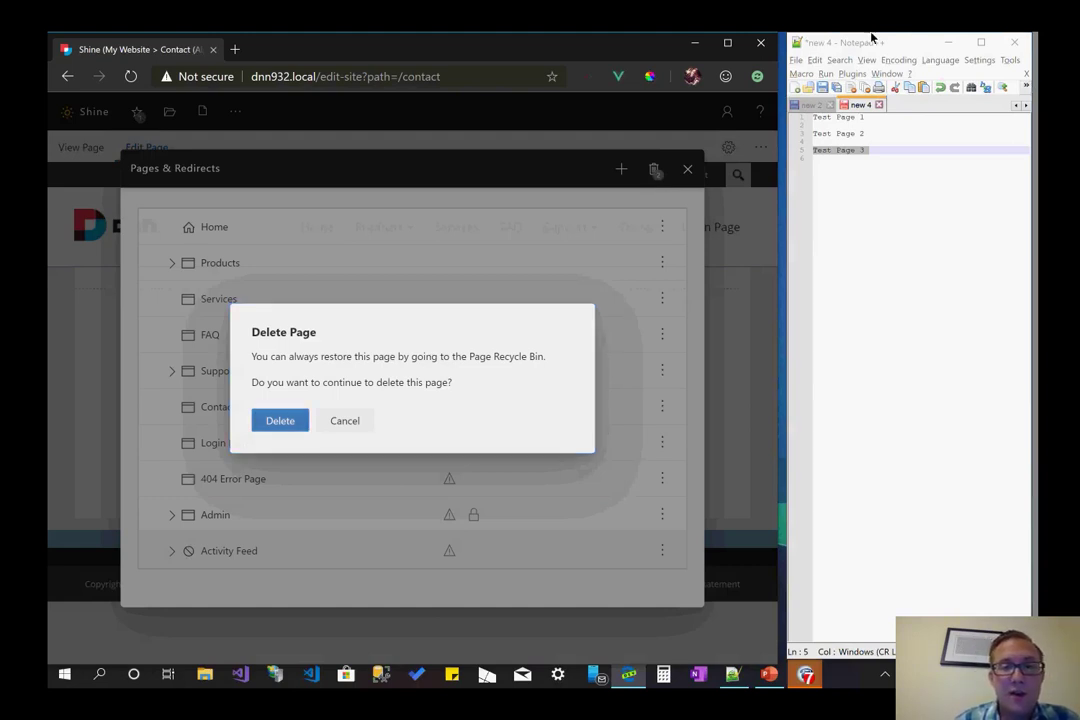
left_click(280, 420)
left_click(297, 410)
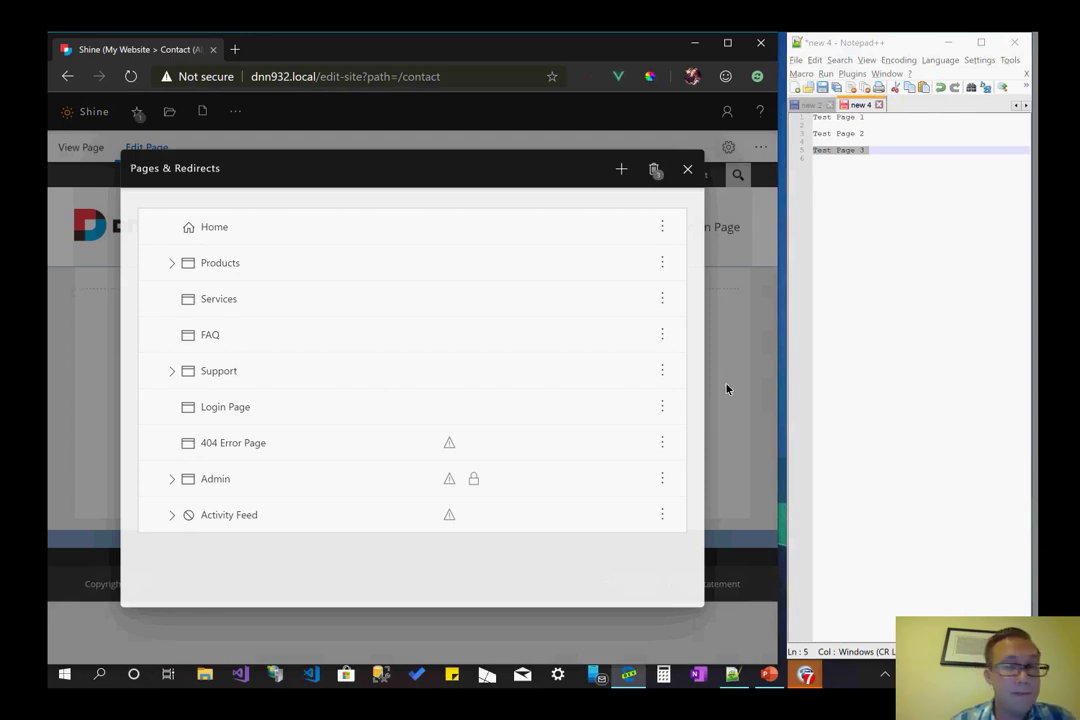
- Start a new page with Create Page from the add menu in Pages & Redirects
left_click(621, 169)
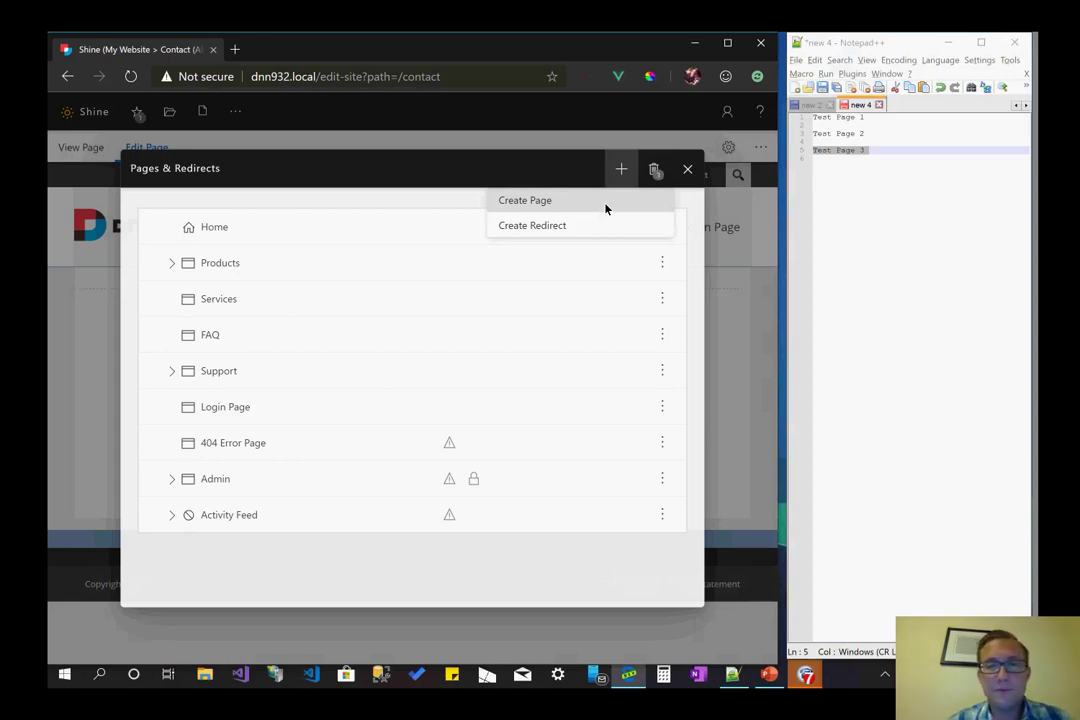
left_click(605, 205)
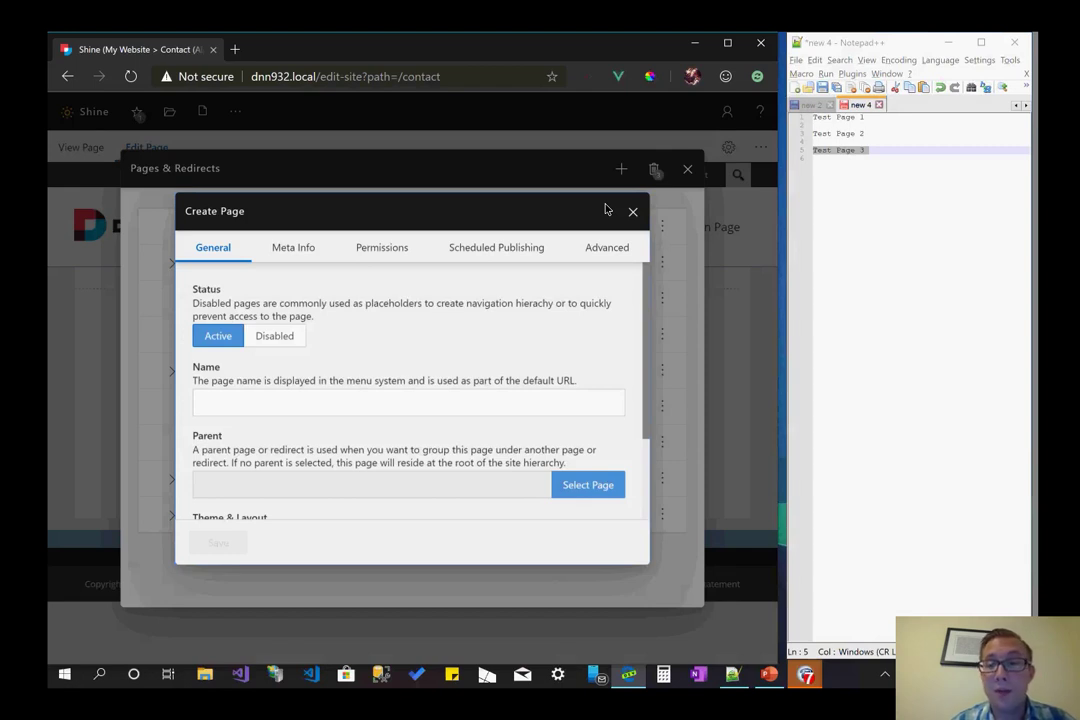
scroll(494, 357, "down", 2)
scroll(494, 357, "up", 2)
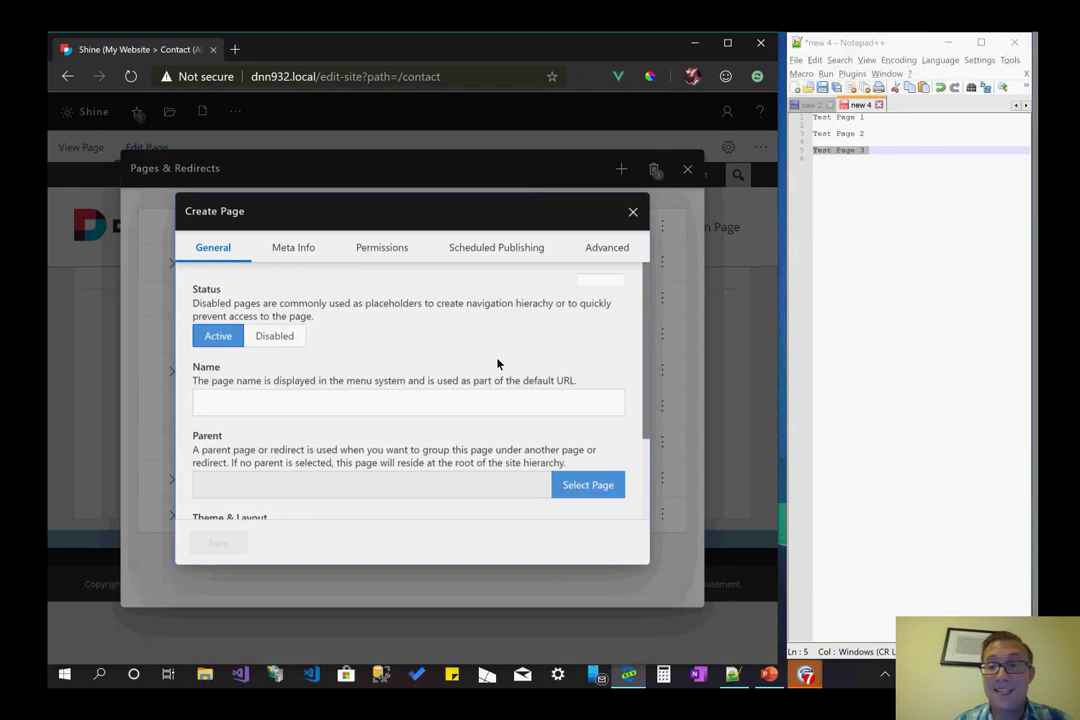
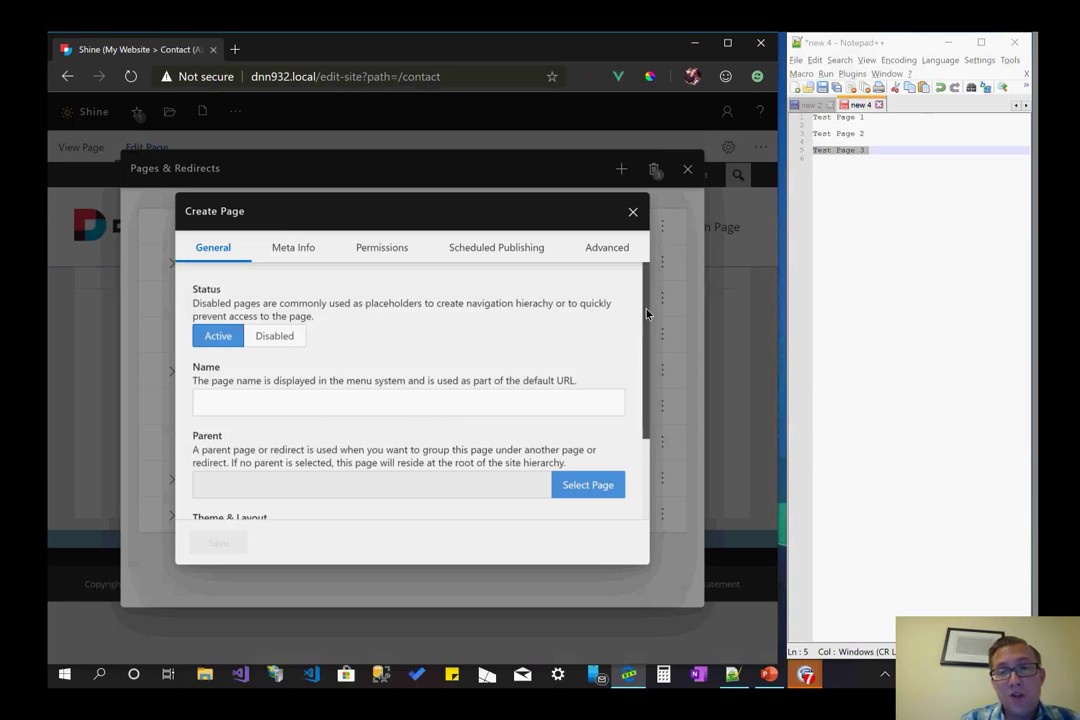
- Switch the new page's status to Disabled on the Create Page General tab
scroll(645, 390, "down", 2)
scroll(645, 400, "up", 3)
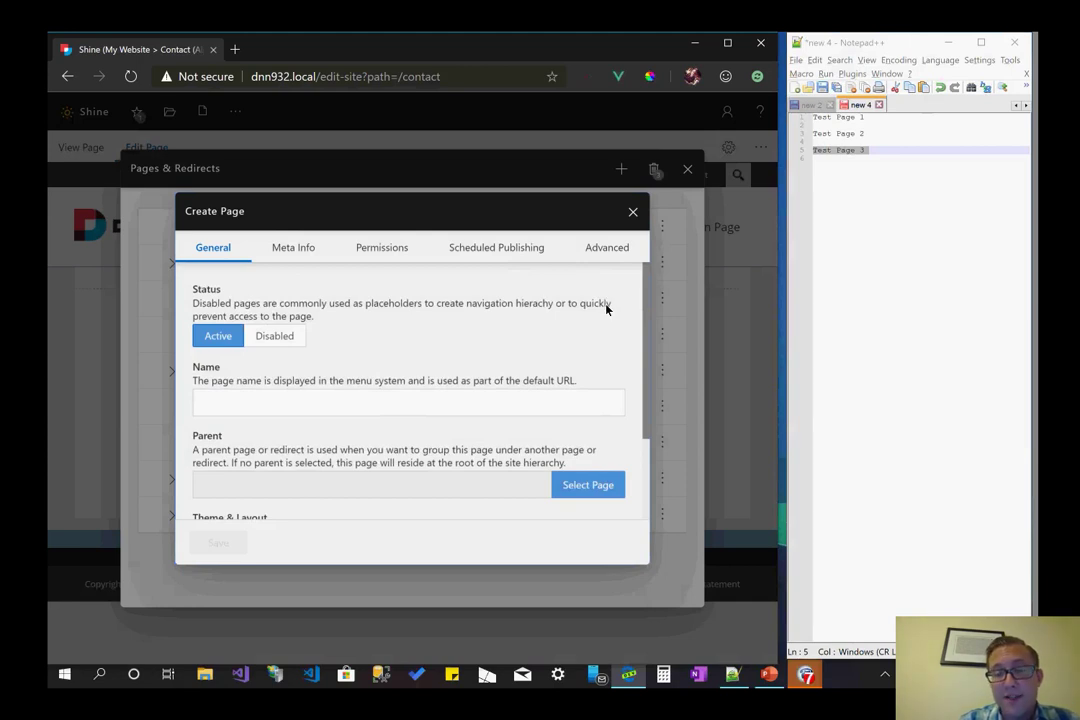
scroll(606, 309, "down", 2)
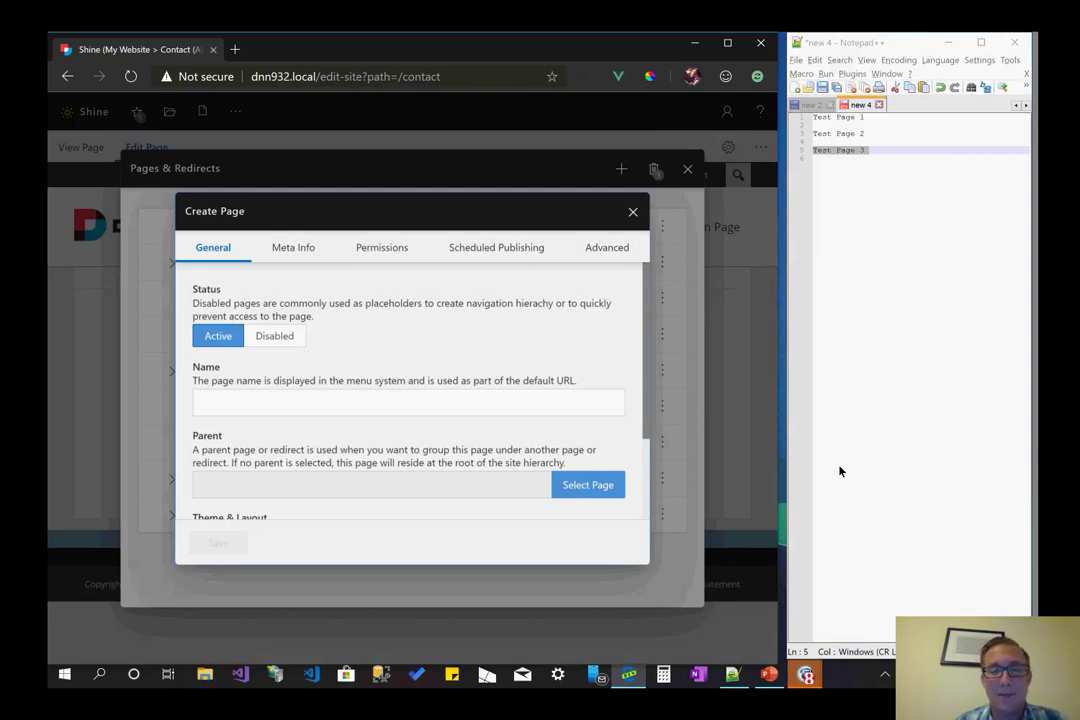
scroll(409, 400, "down", 2)
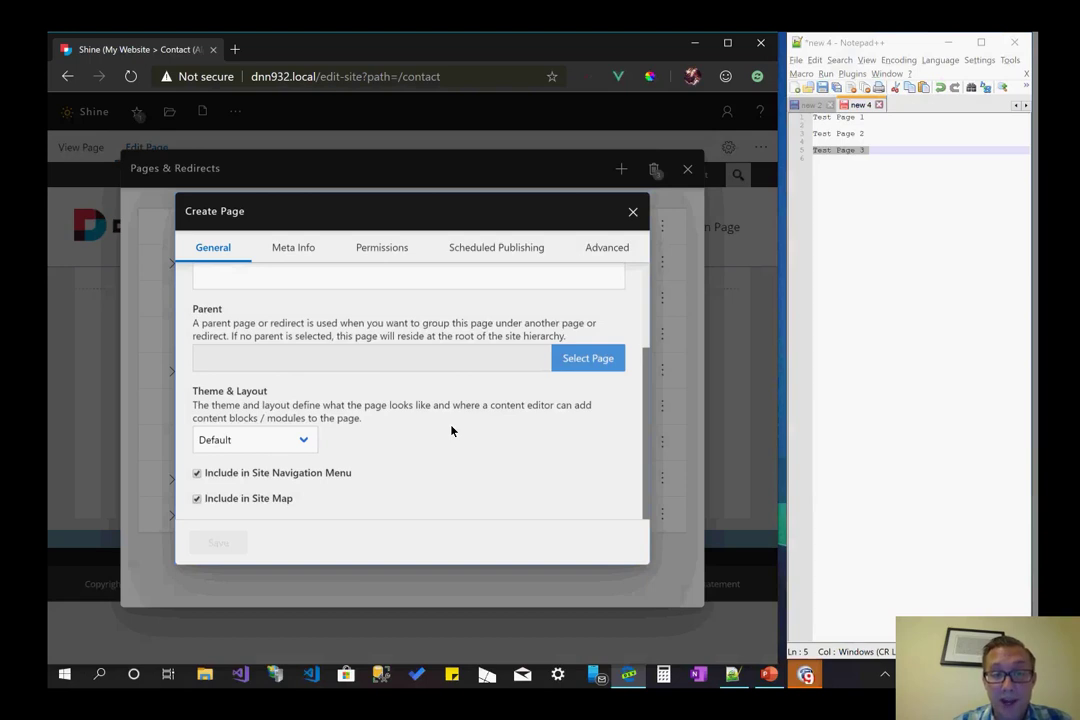
scroll(451, 431, "up", 2)
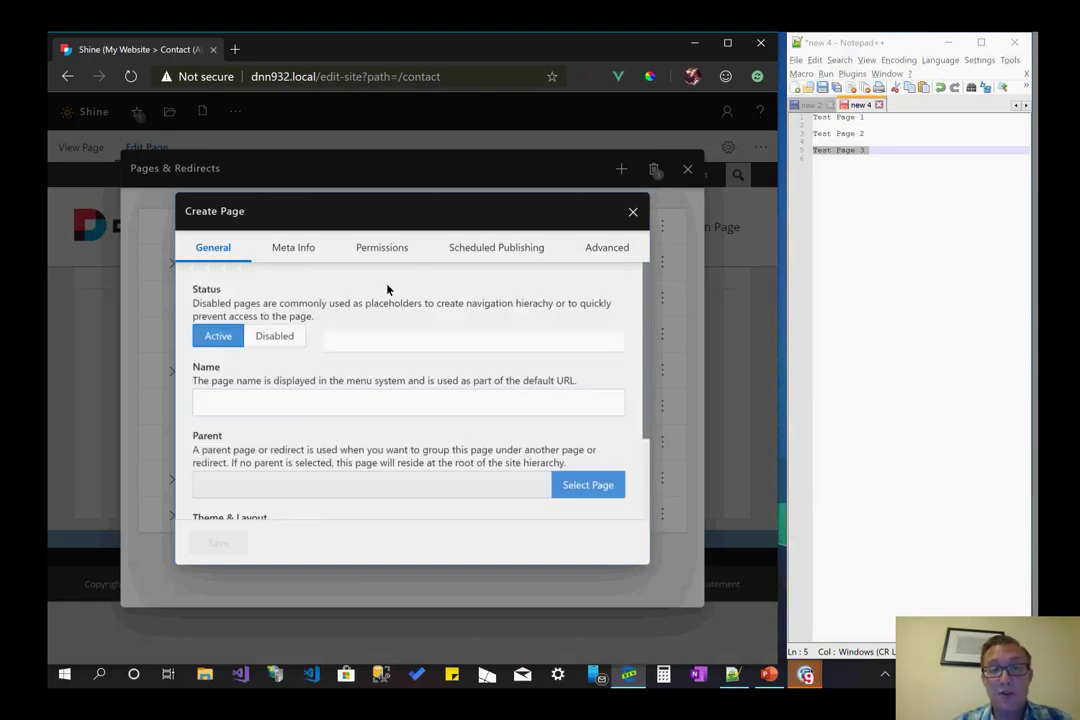
left_click(381, 366)
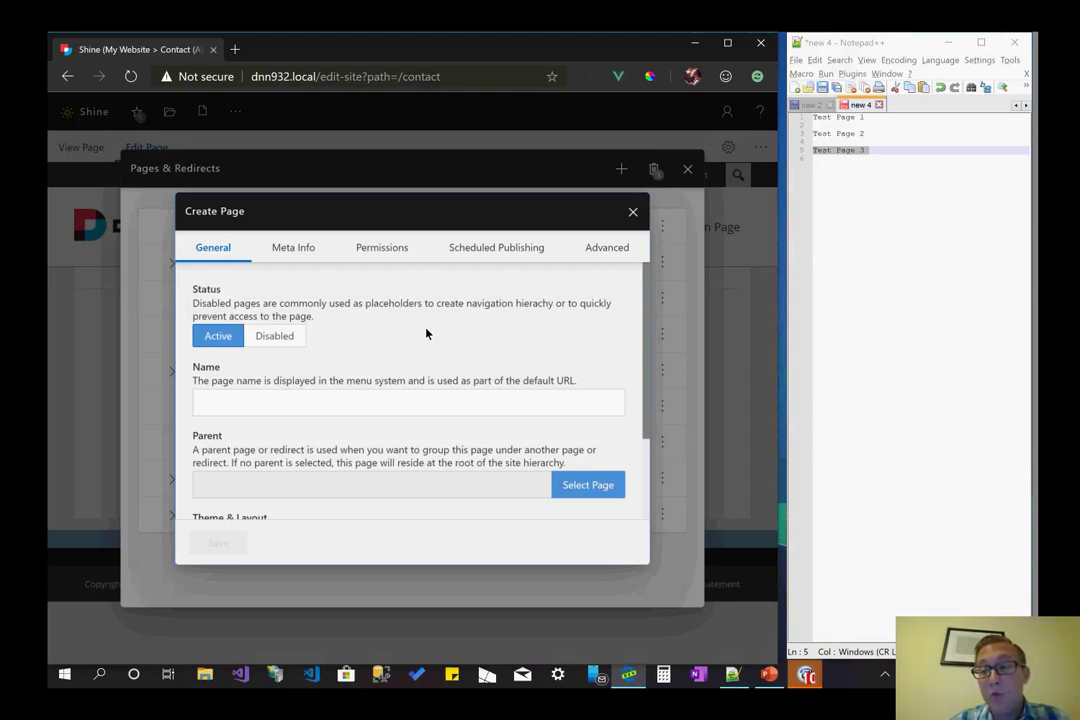
scroll(426, 333, "down", 3)
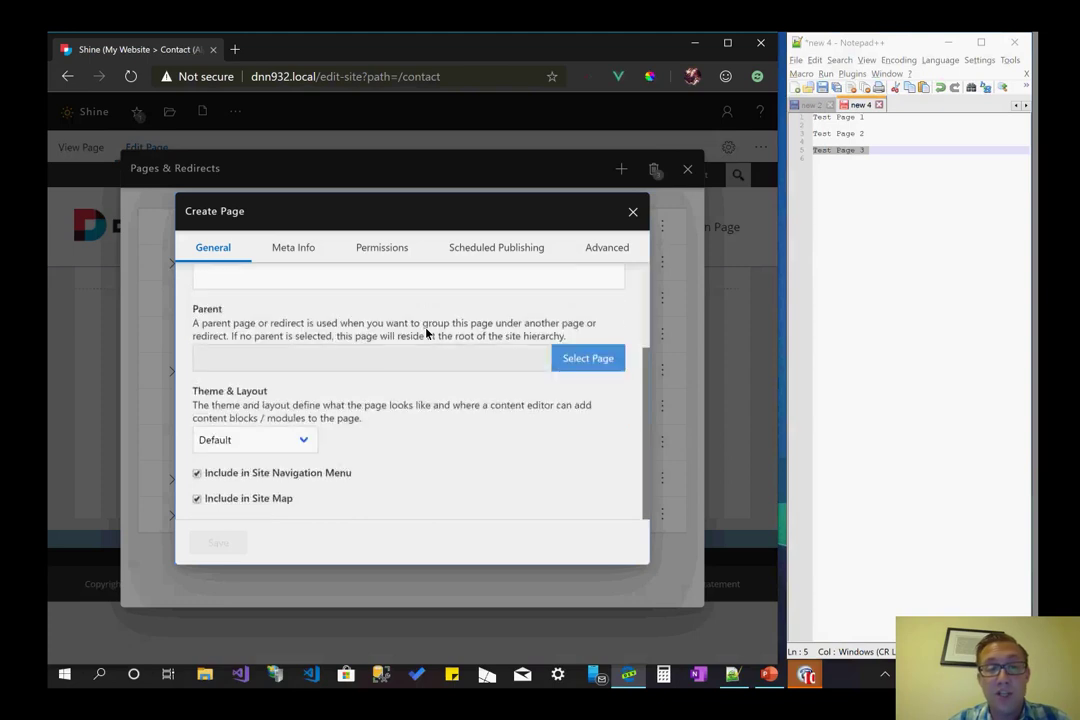
scroll(434, 345, "up", 3)
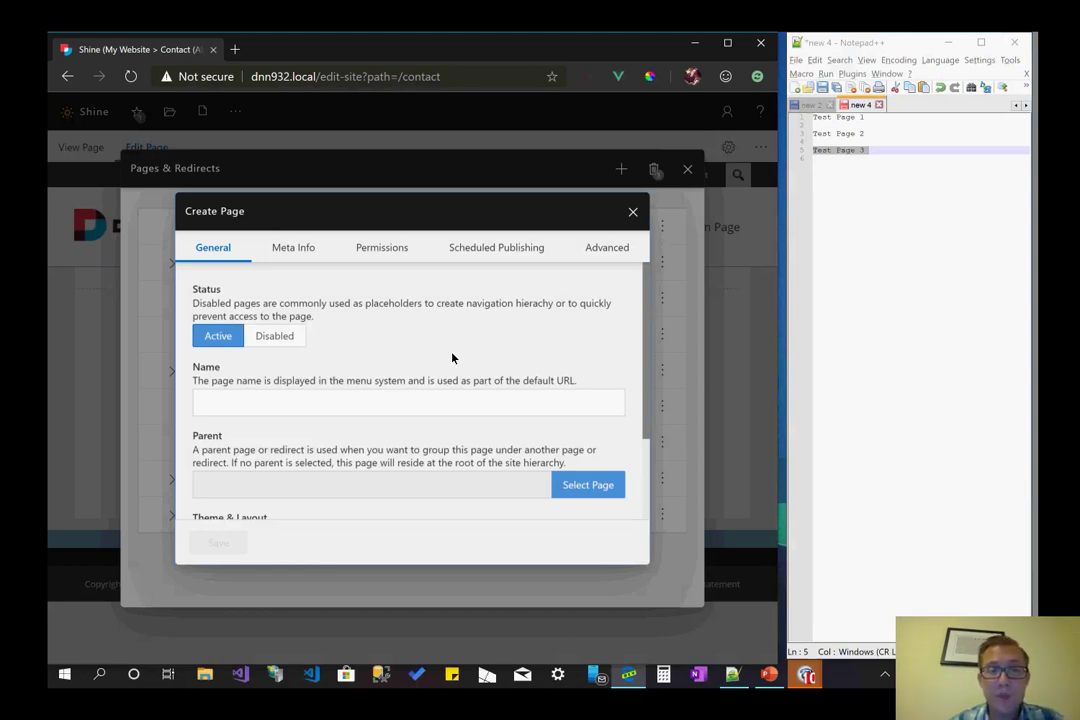
scroll(452, 357, "down", 1)
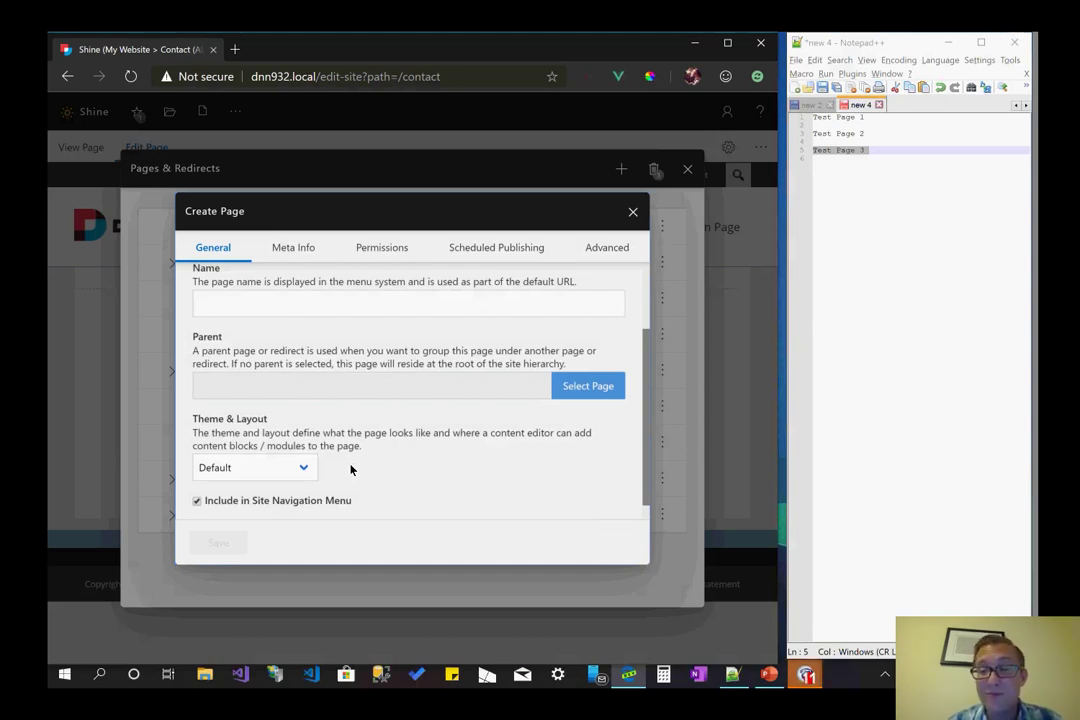
scroll(350, 469, "down", 1)
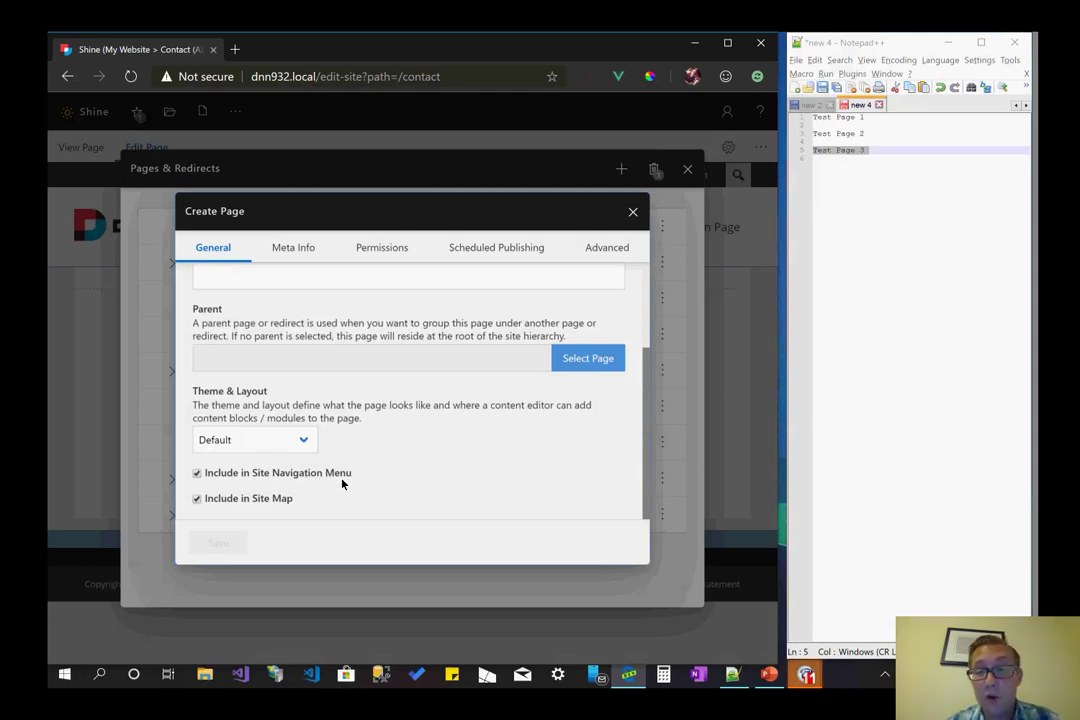
scroll(342, 482, "up", 4)
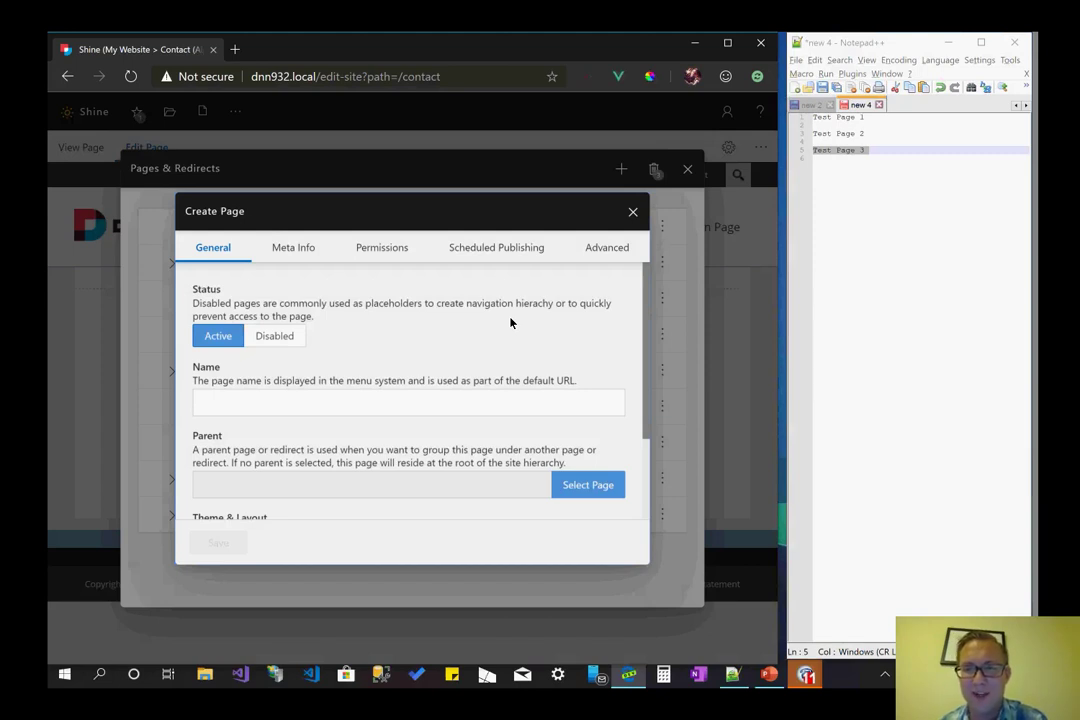
left_click(274, 336)
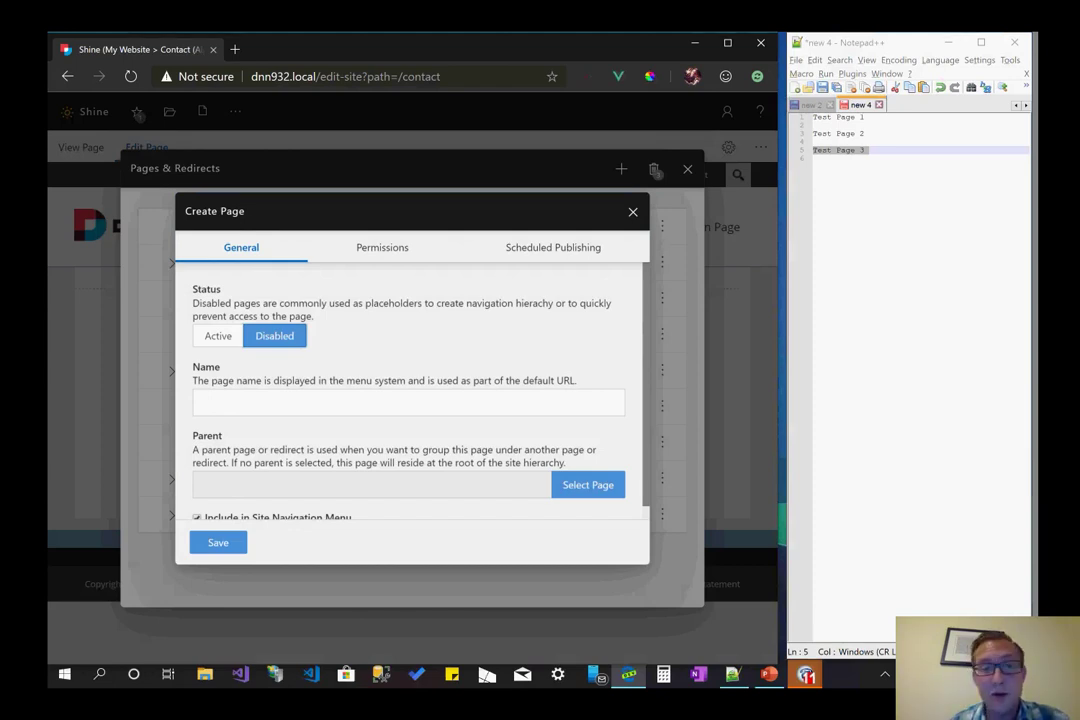
scroll(408, 400, "down", 1)
scroll(408, 400, "up", 1)
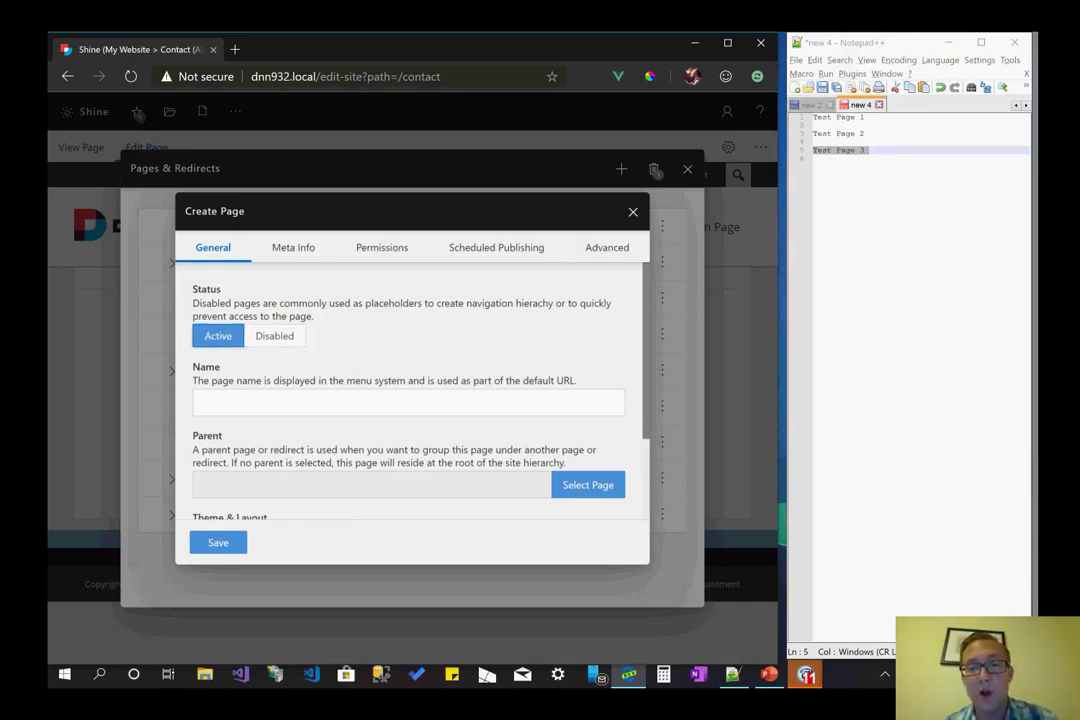
scroll(408, 400, "down", 1)
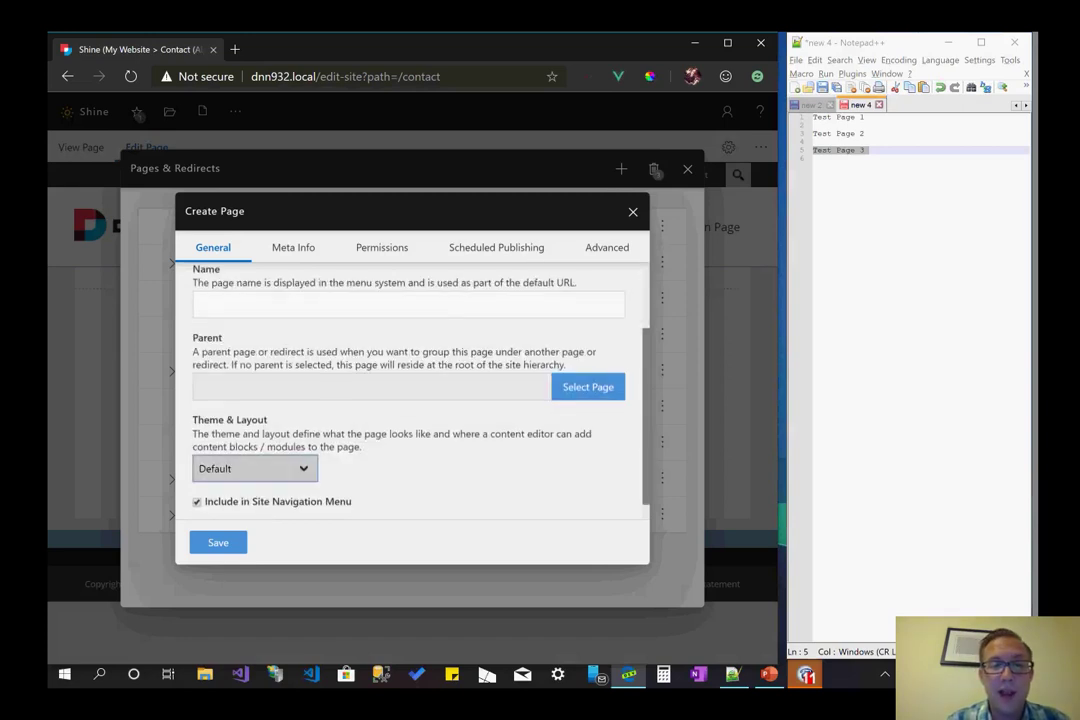
scroll(408, 400, "up", 1)
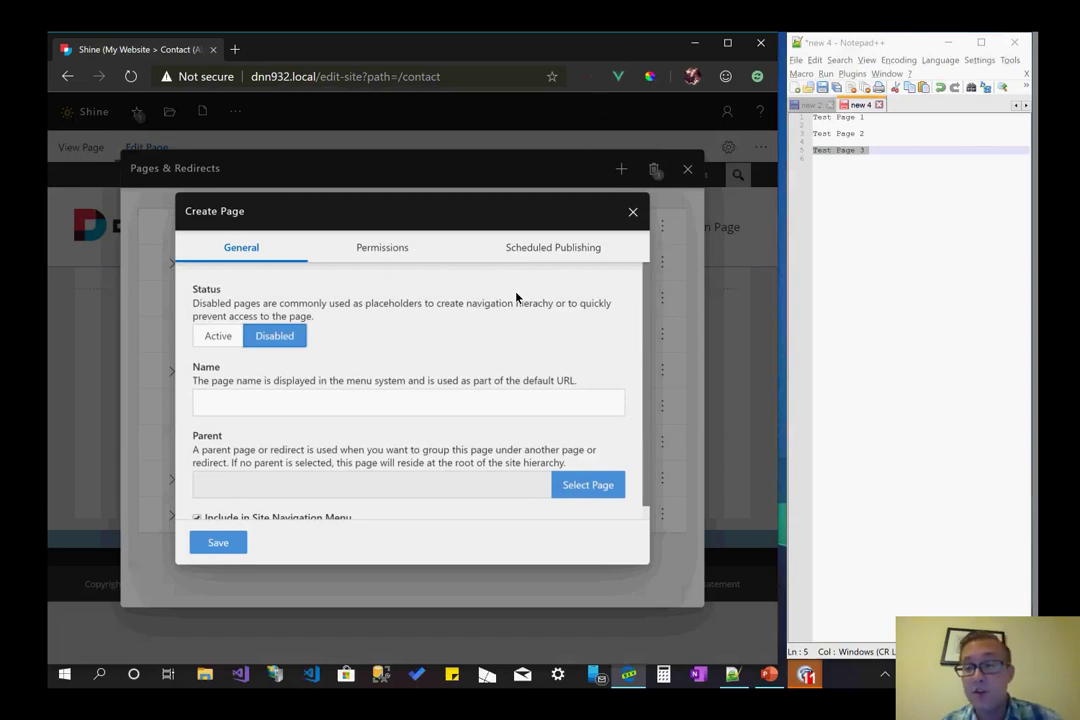
- Set the new page's status back to Active
left_click(388, 400)
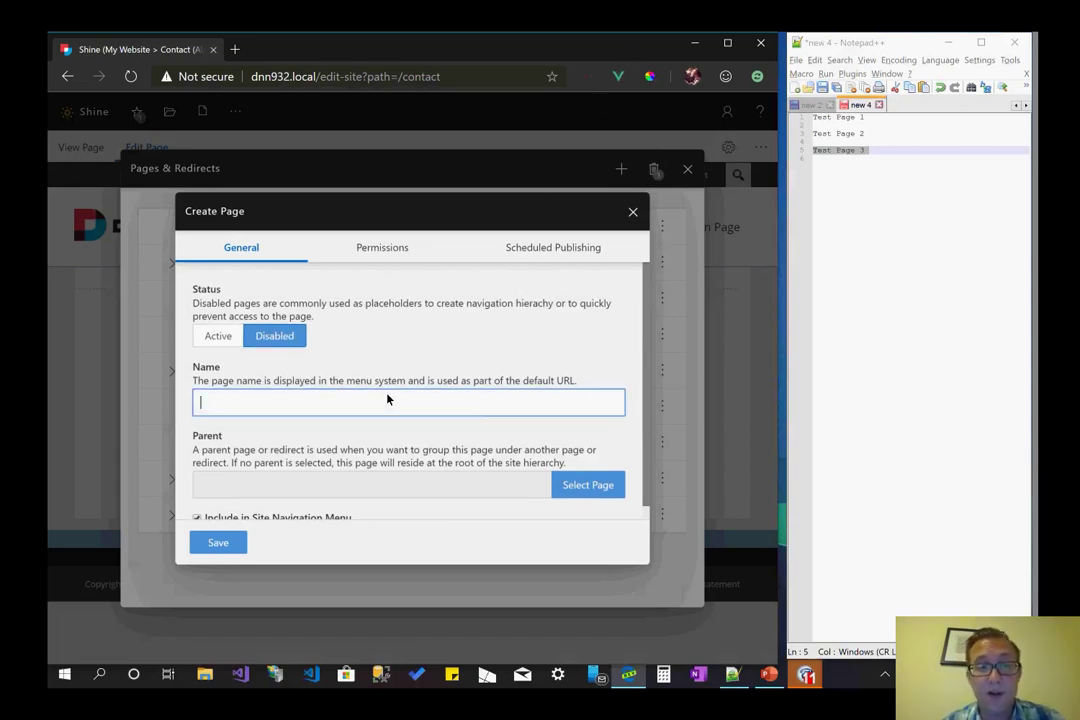
left_click(218, 336)
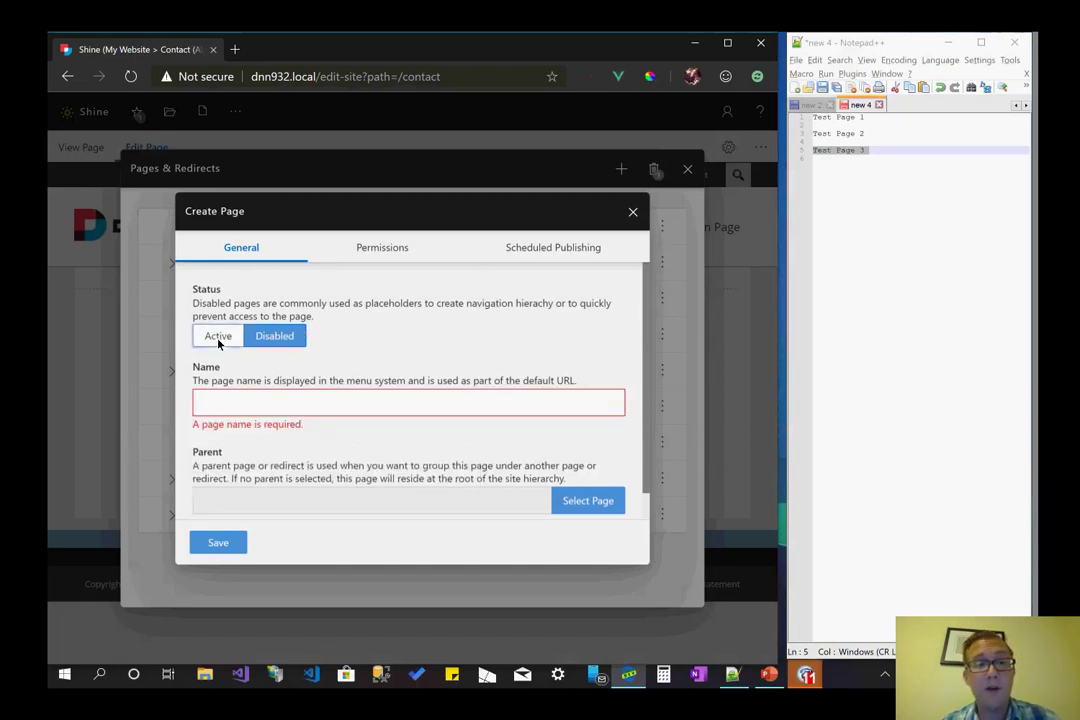
left_click(860, 230)
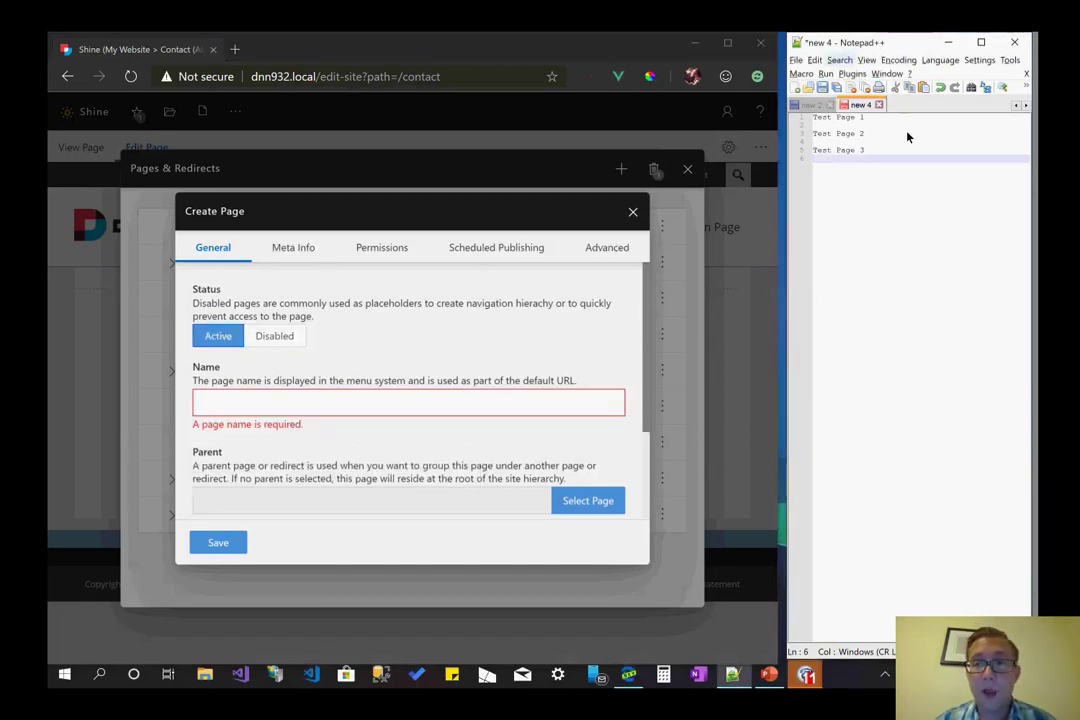
key("alt+Tab")
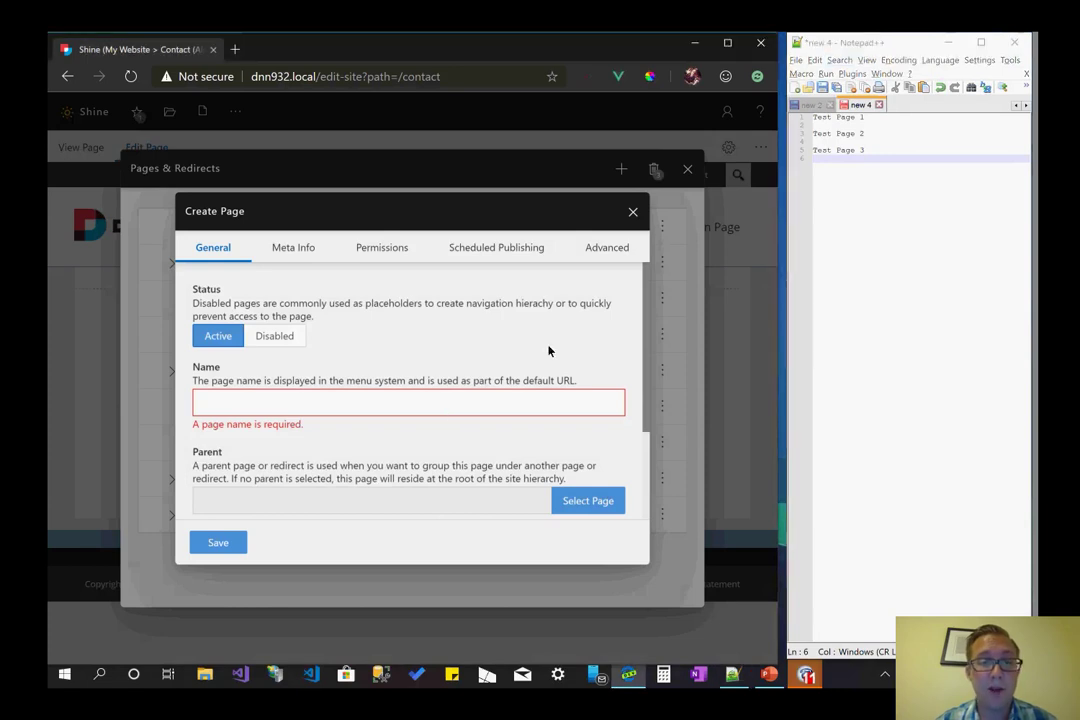
- Name the page 'Southern Fried', correcting the typos, and save it
type("Souther Friend")
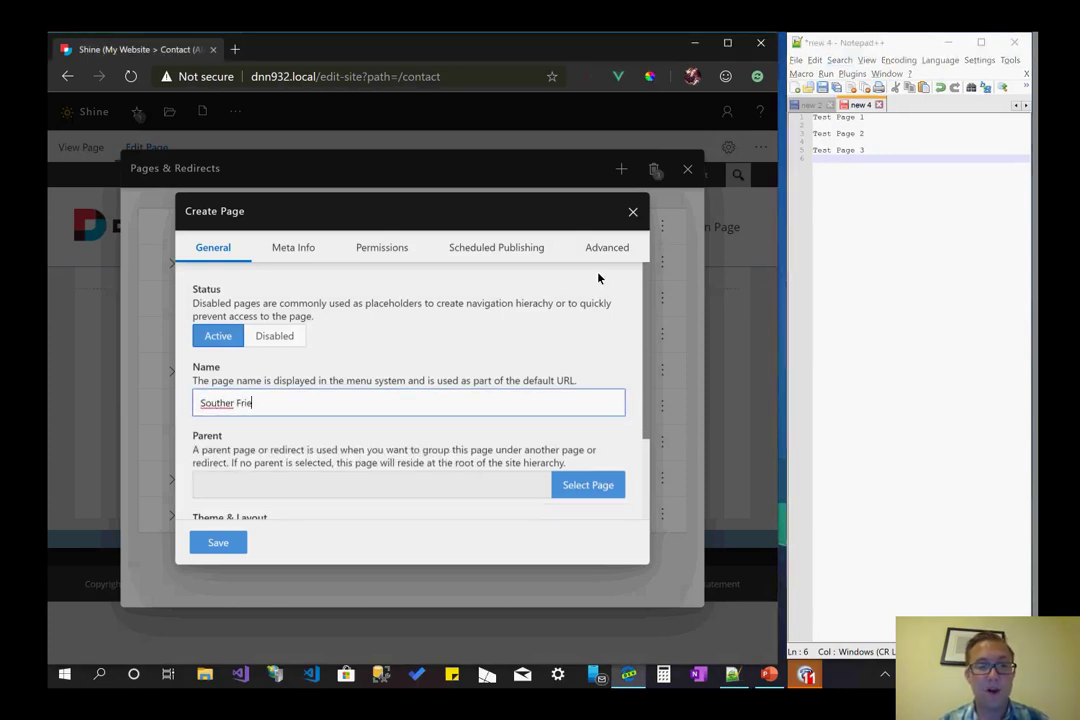
key("BackSpace")
key("BackSpace")
type("d")
key("Left")
key("Left")
key("Left")
key("Left")
key("Left")
key("Left")
type("n")
key("End")
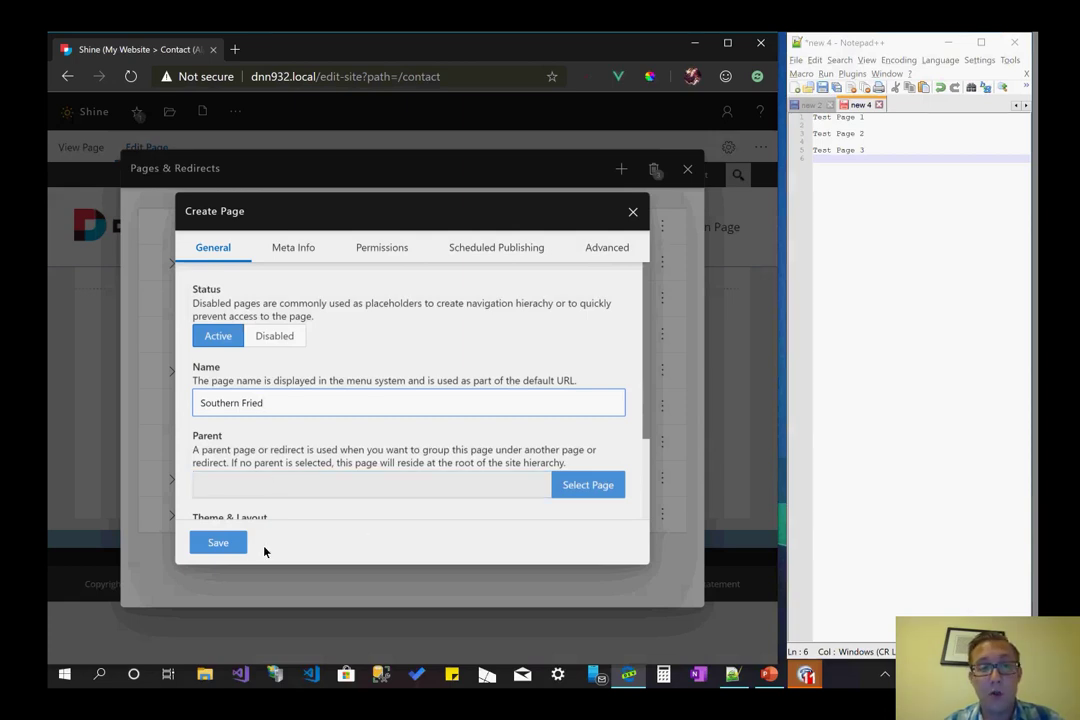
left_click(220, 545)
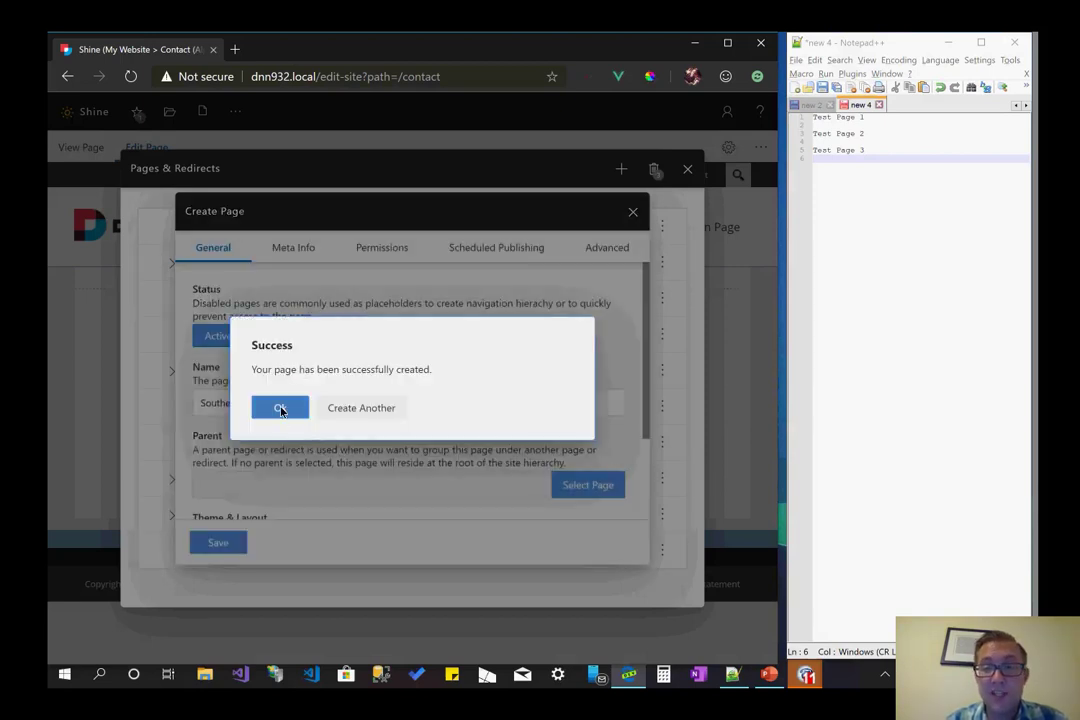
- Create another page named 'Test Page 1', copying the name from the notes
left_click(349, 410)
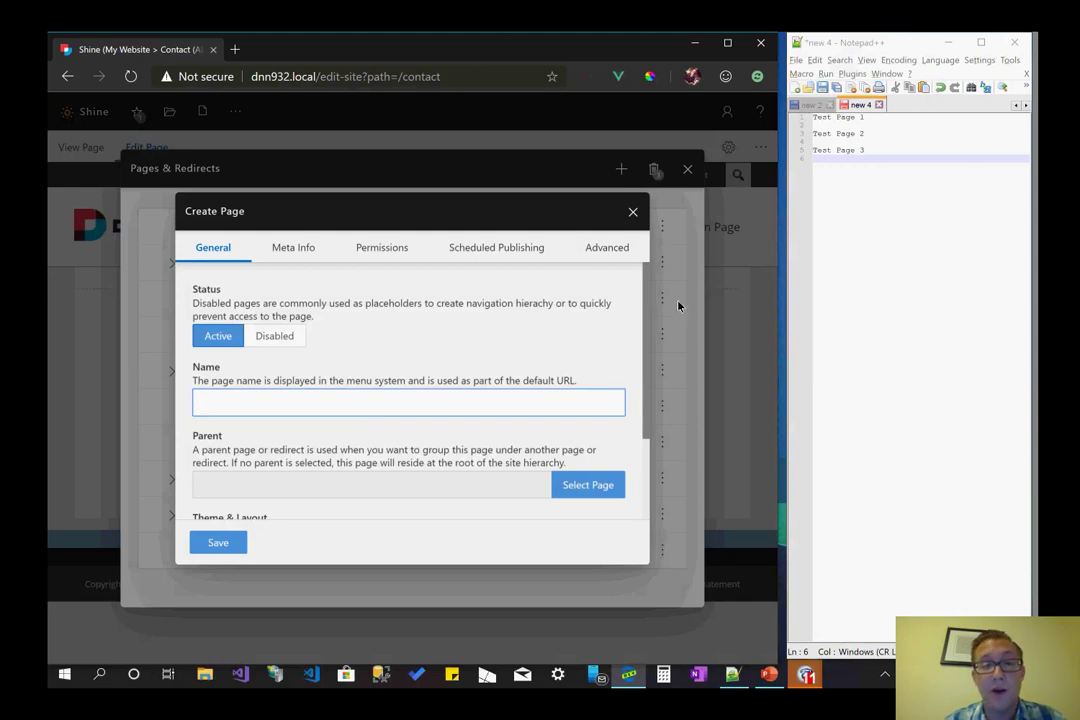
left_click_drag(880, 137, 735, 117)
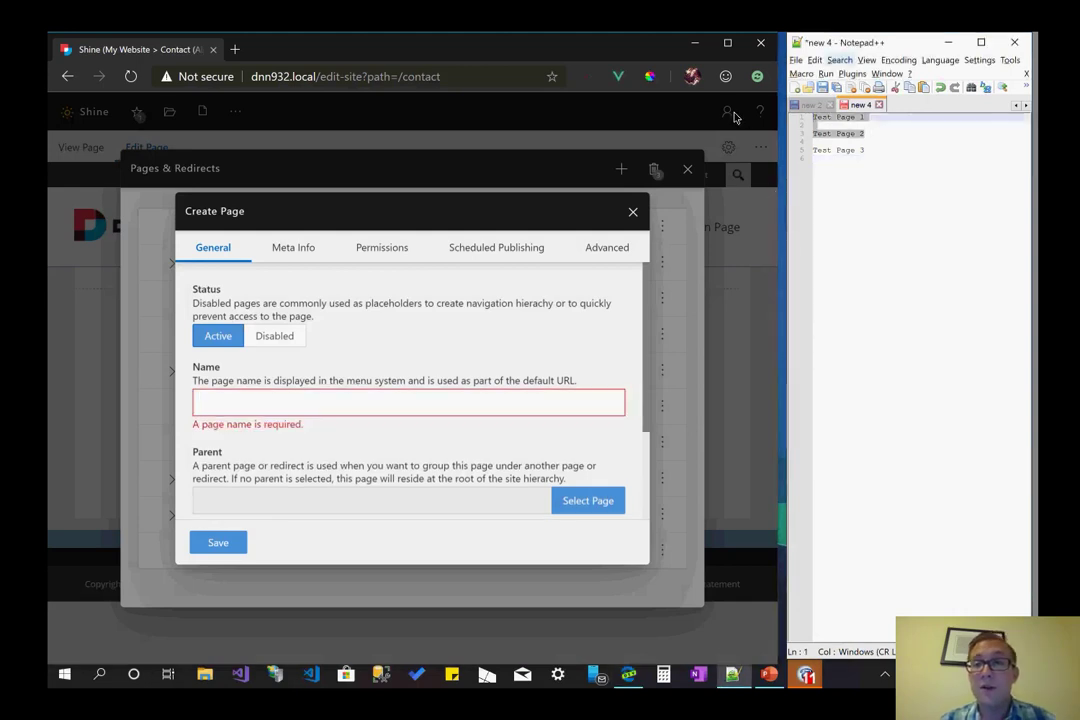
mouse_move(810, 117)
left_mouse_down()
mouse_move(889, 135)
mouse_move(801, 126)
left_mouse_up()
key("ctrl+c")
left_click(321, 412)
key("ctrl+v")
left_click(218, 546)
- Create another page named 'Test Page 2' from the notes
left_click(375, 409)
left_click(832, 145)
left_click(800, 133)
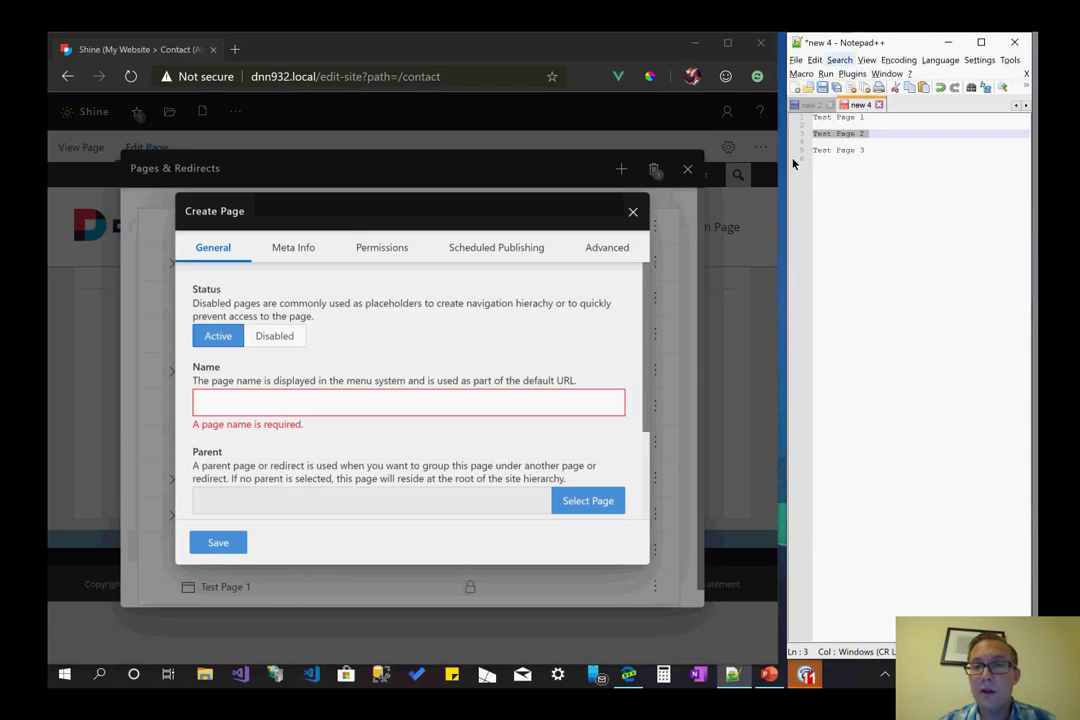
left_click(208, 575)
key("ctrl+v")
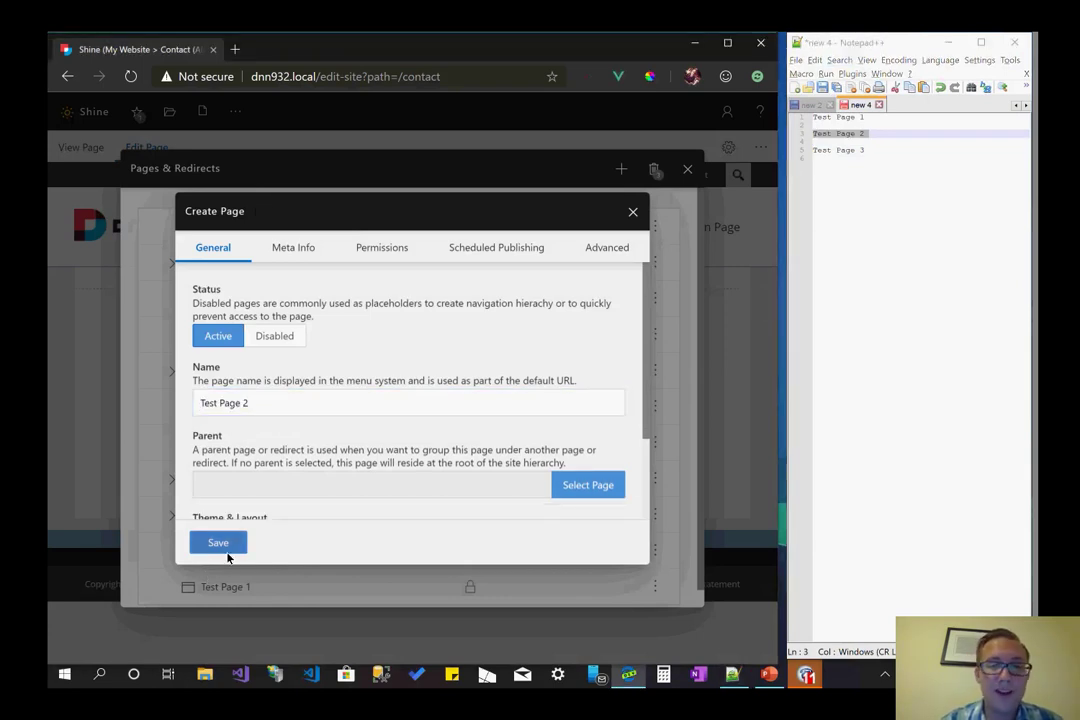
left_click(218, 543)
- Add 'Test Page 3' as the name of another page and return to the page list
left_click(383, 410)
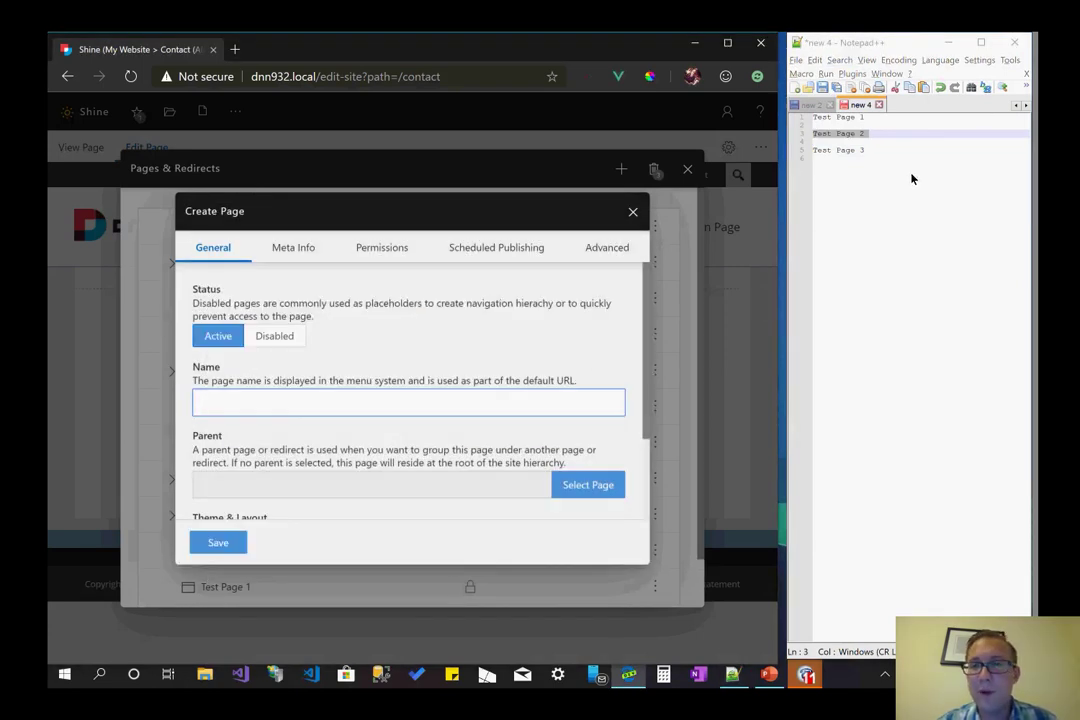
left_click_drag(800, 150, 790, 141)
left_click(372, 438)
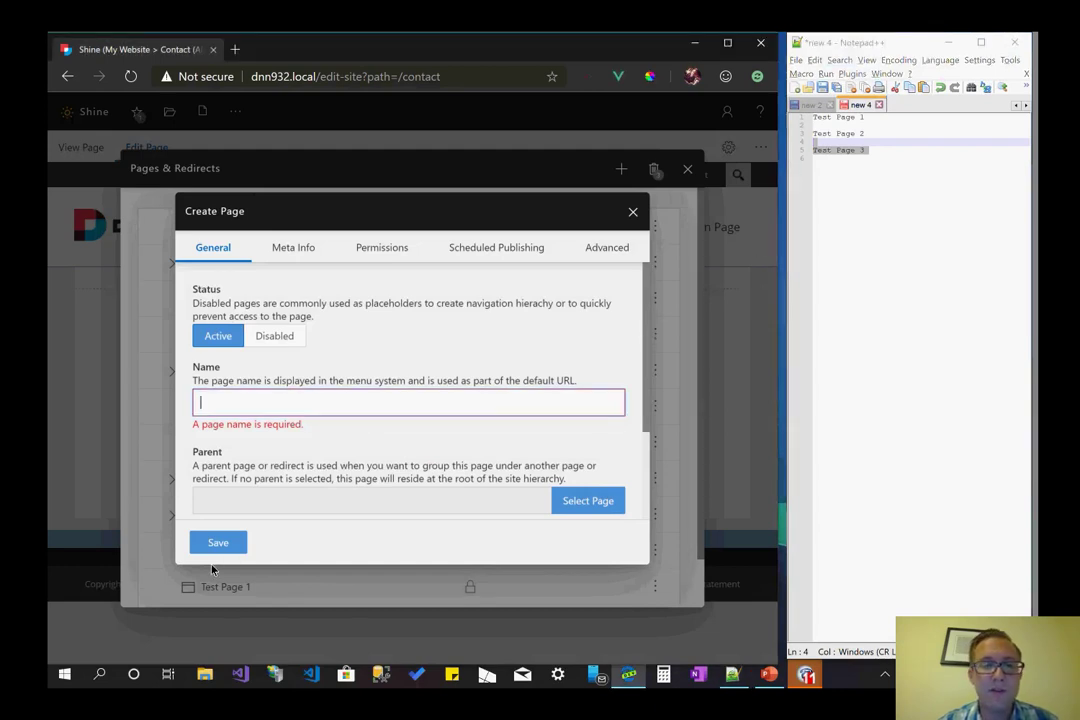
key("ctrl+v")
left_click(303, 413)
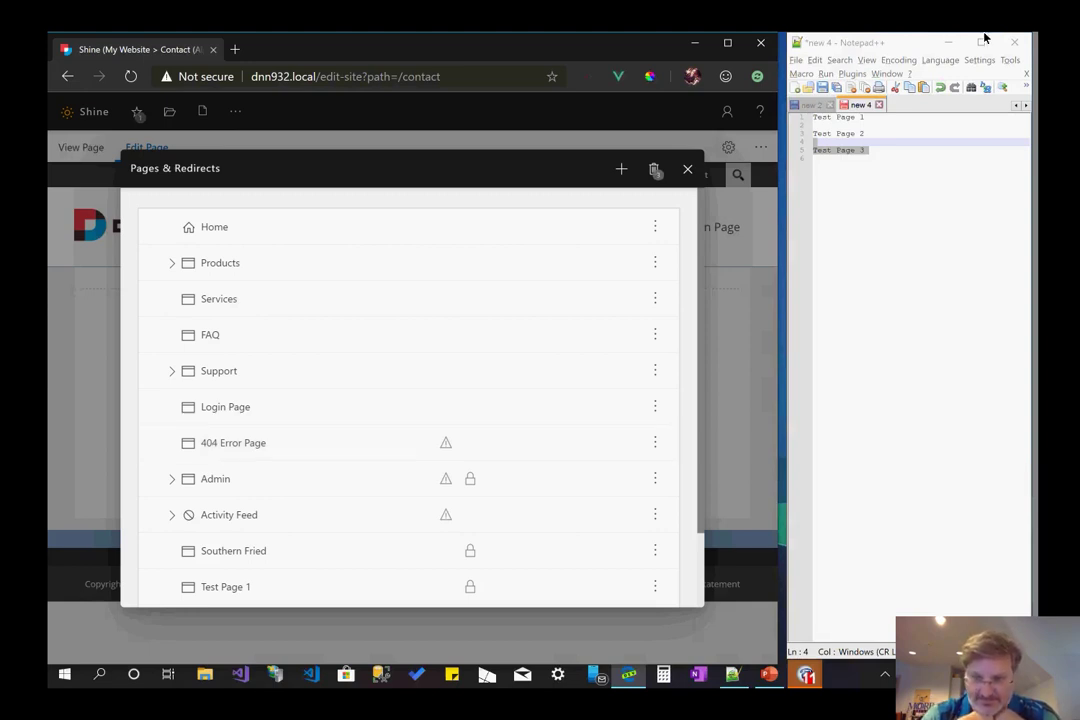
- Create a new page named 'test123' from the + menu and save it
left_click(621, 169)
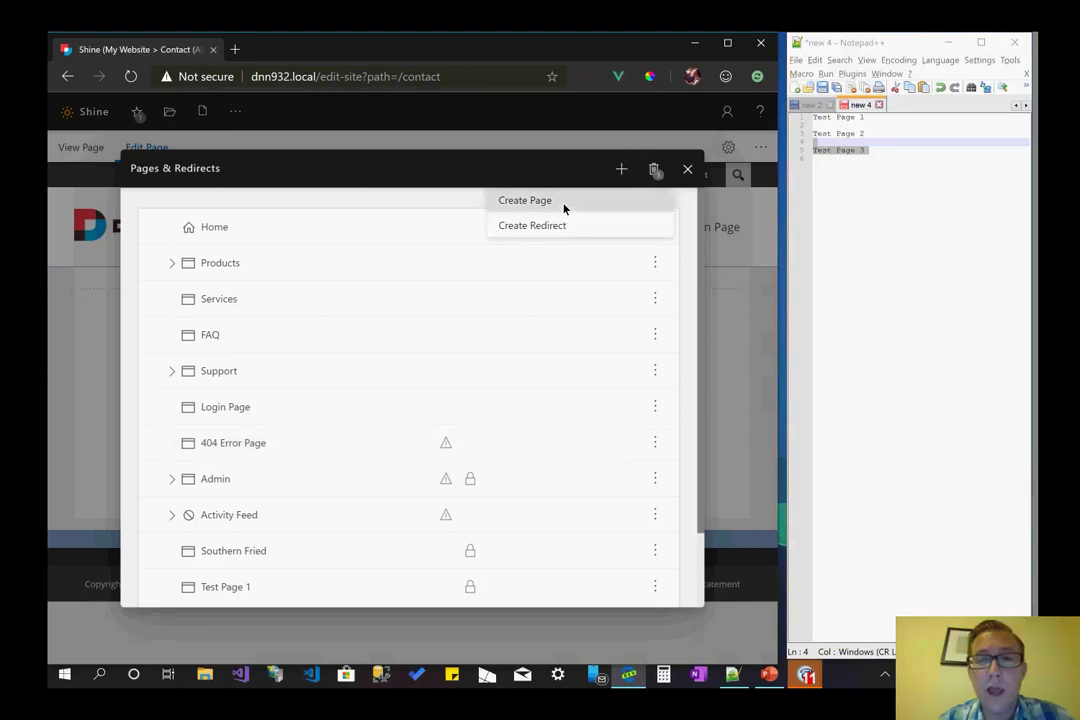
left_click(562, 205)
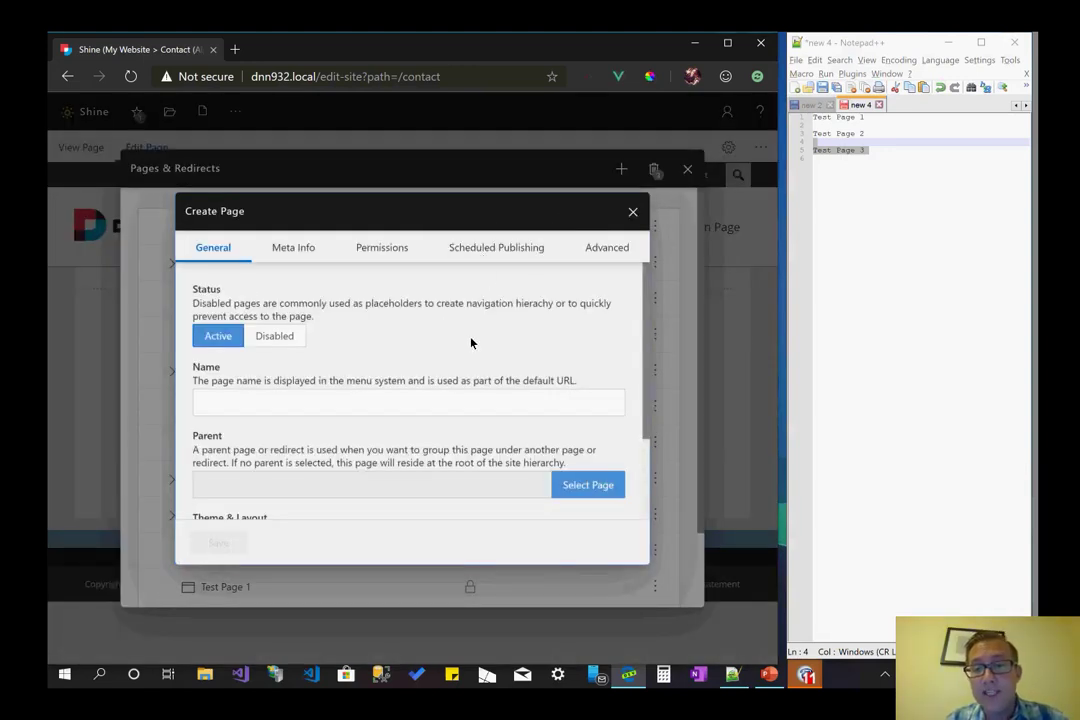
scroll(471, 343, "down", 1)
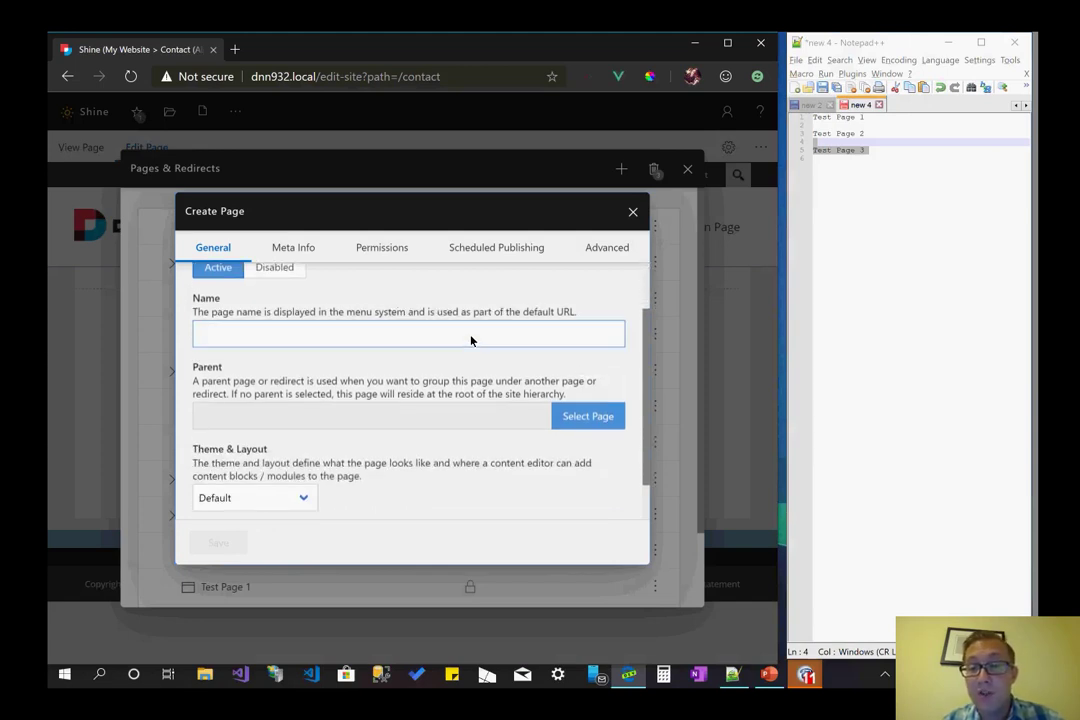
scroll(476, 352, "down", 1)
scroll(476, 352, "up", 2)
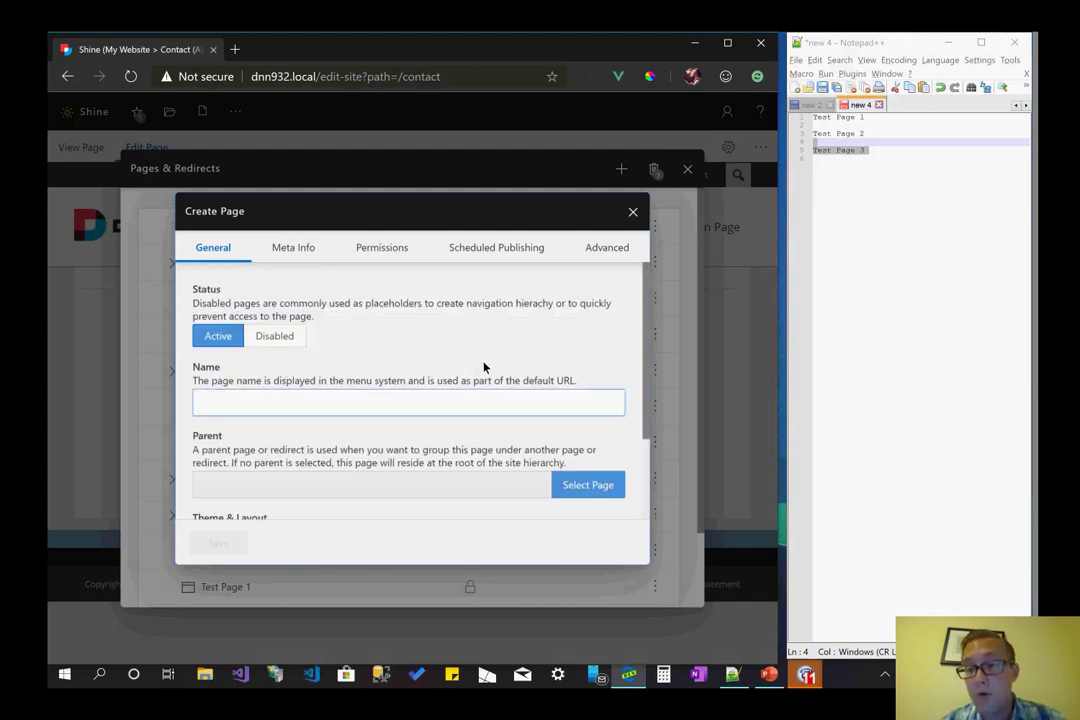
left_click(436, 400)
type("tedt")
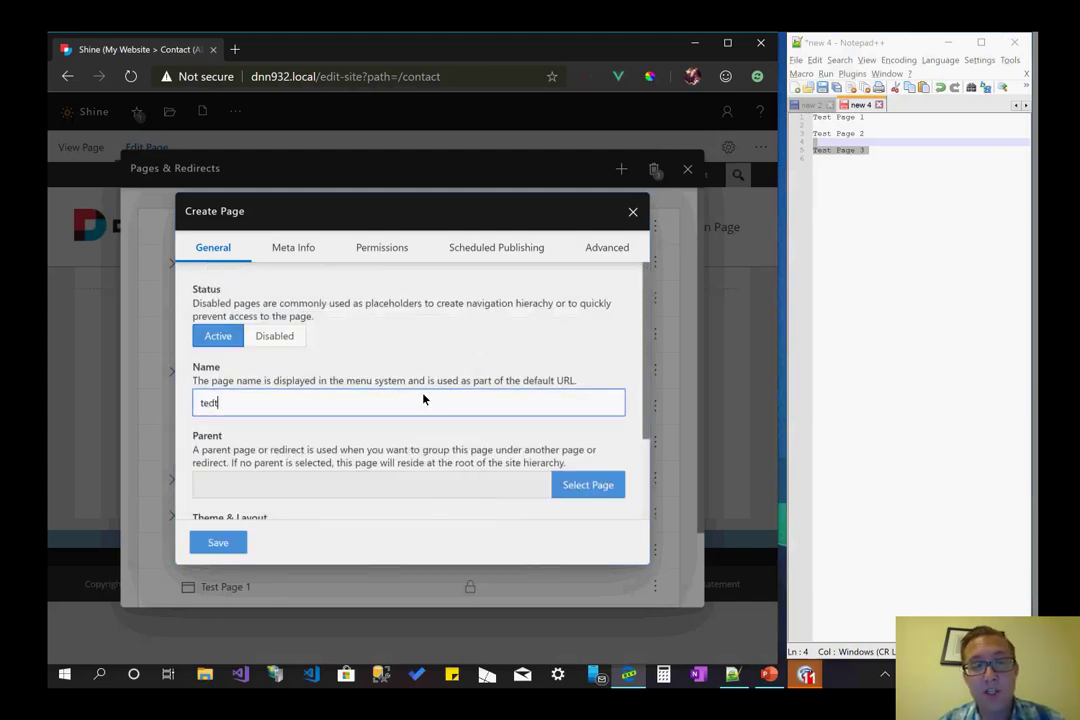
key("BackSpace")
key("BackSpace")
key("BackSpace")
type("est123")
left_click(225, 543)
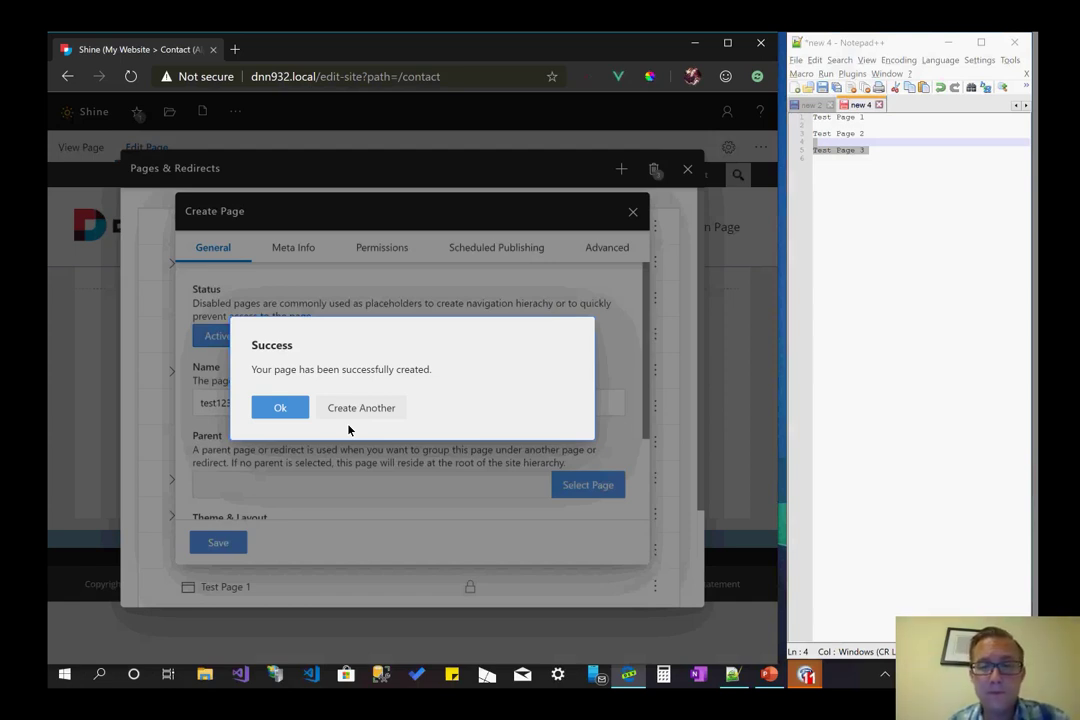
- Dismiss the success message and check the pages list for test123
key("Return")
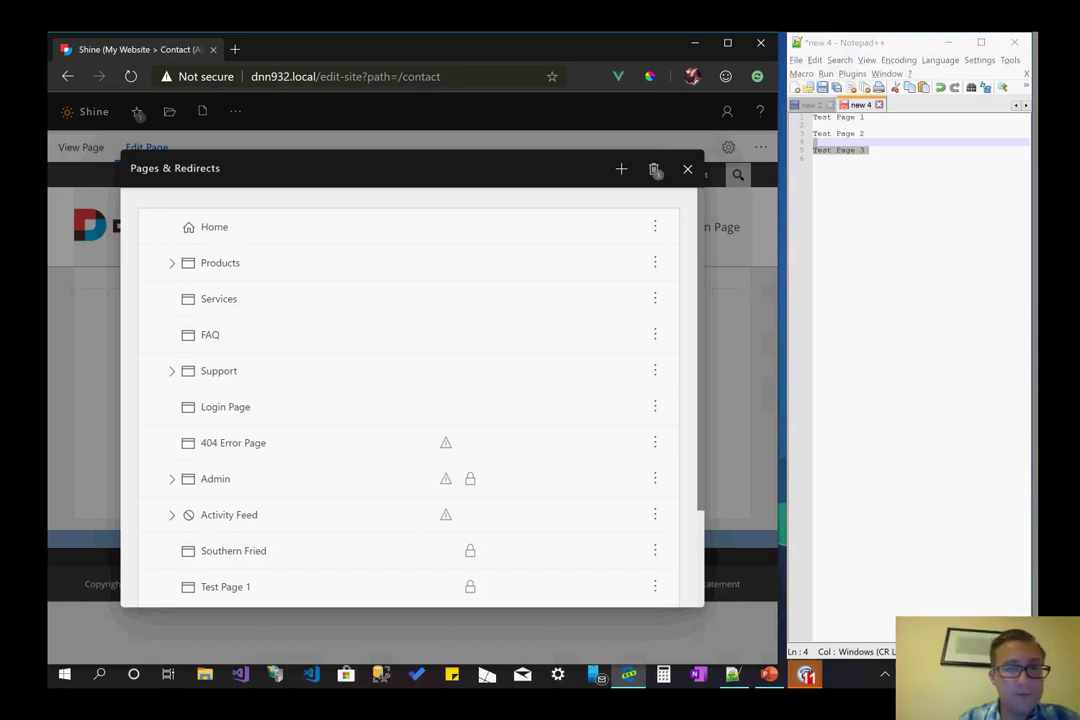
scroll(617, 383, "down", 2)
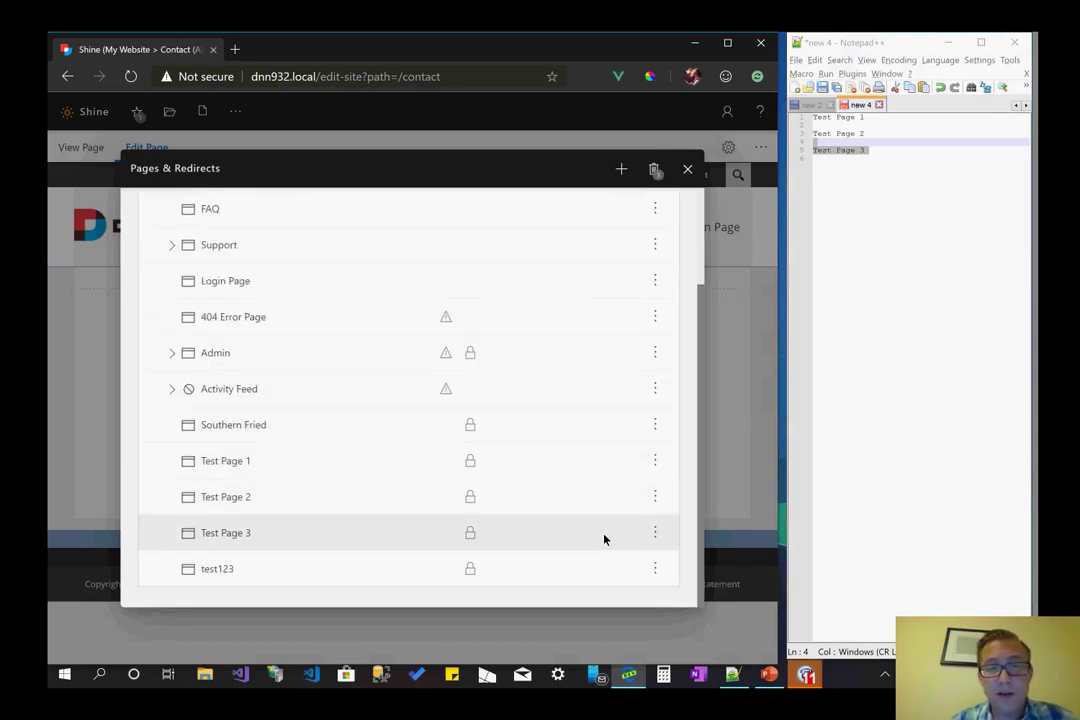
scroll(328, 442, "up", 2)
scroll(328, 442, "down", 2)
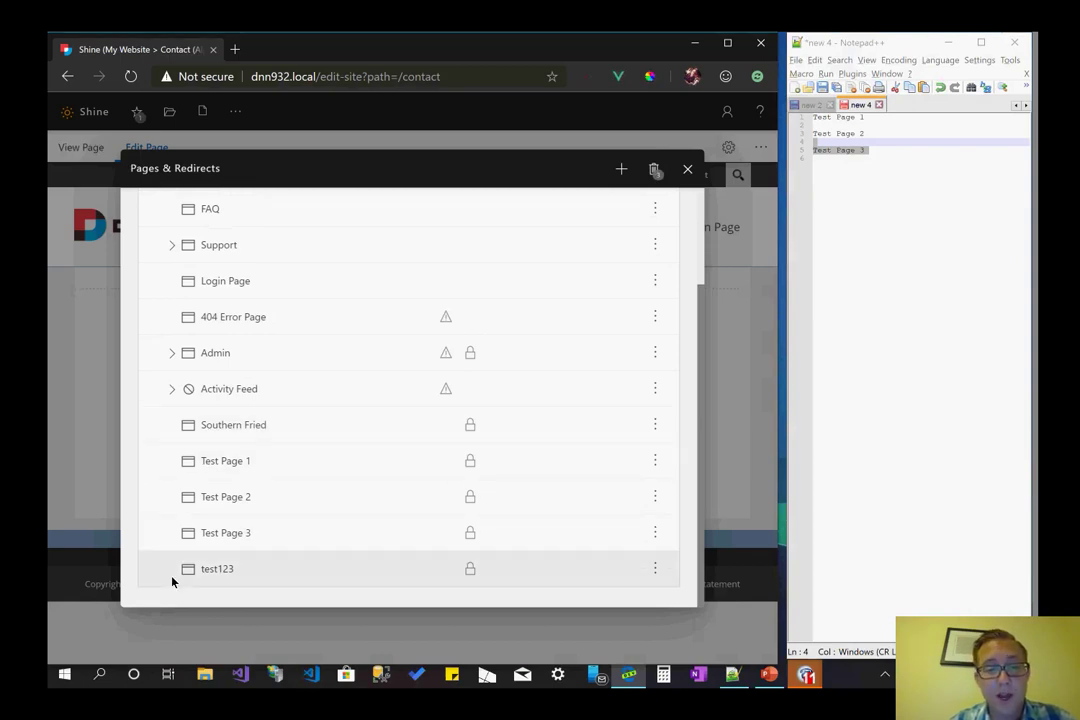
scroll(185, 575, "up", 2)
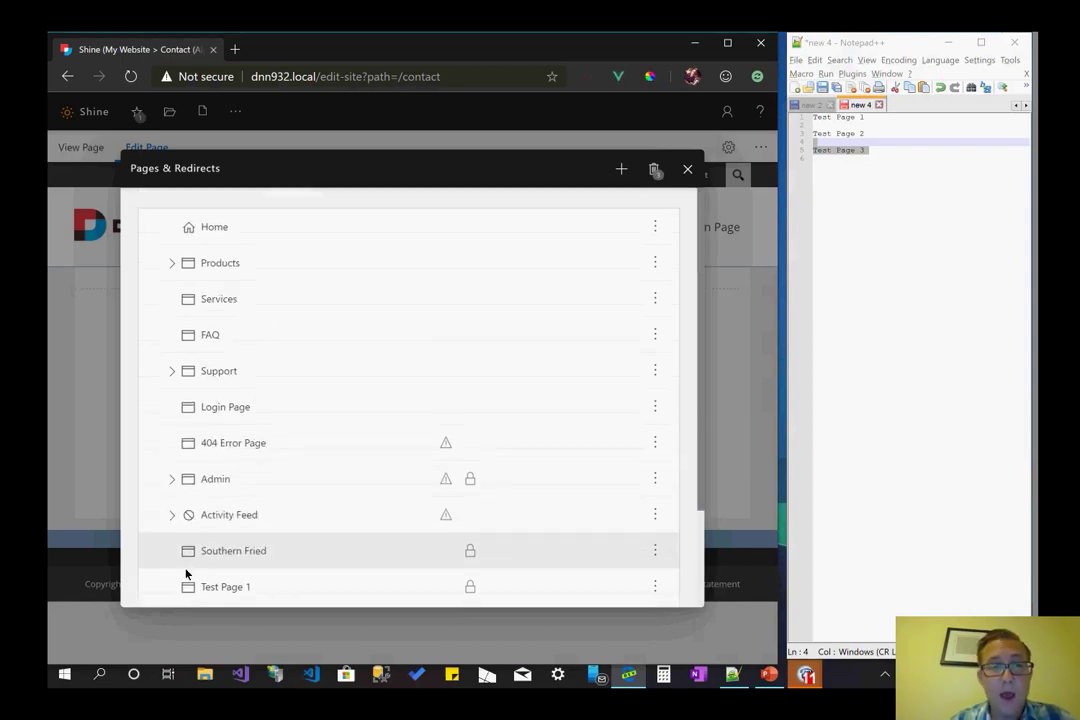
left_click(656, 265)
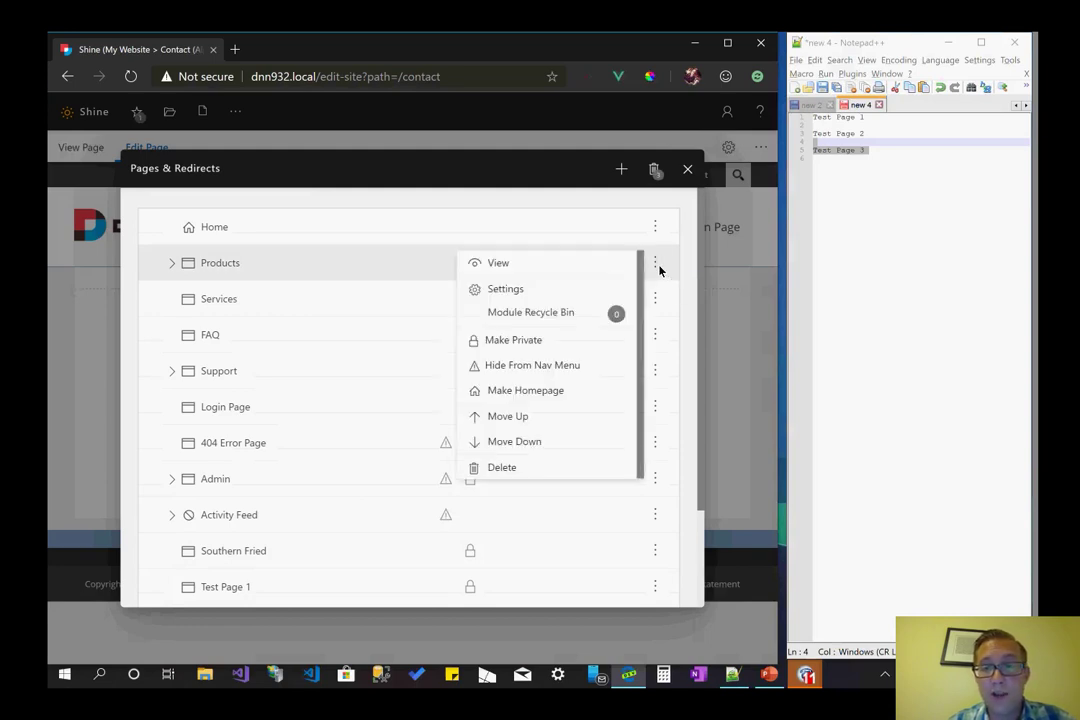
left_click(568, 400)
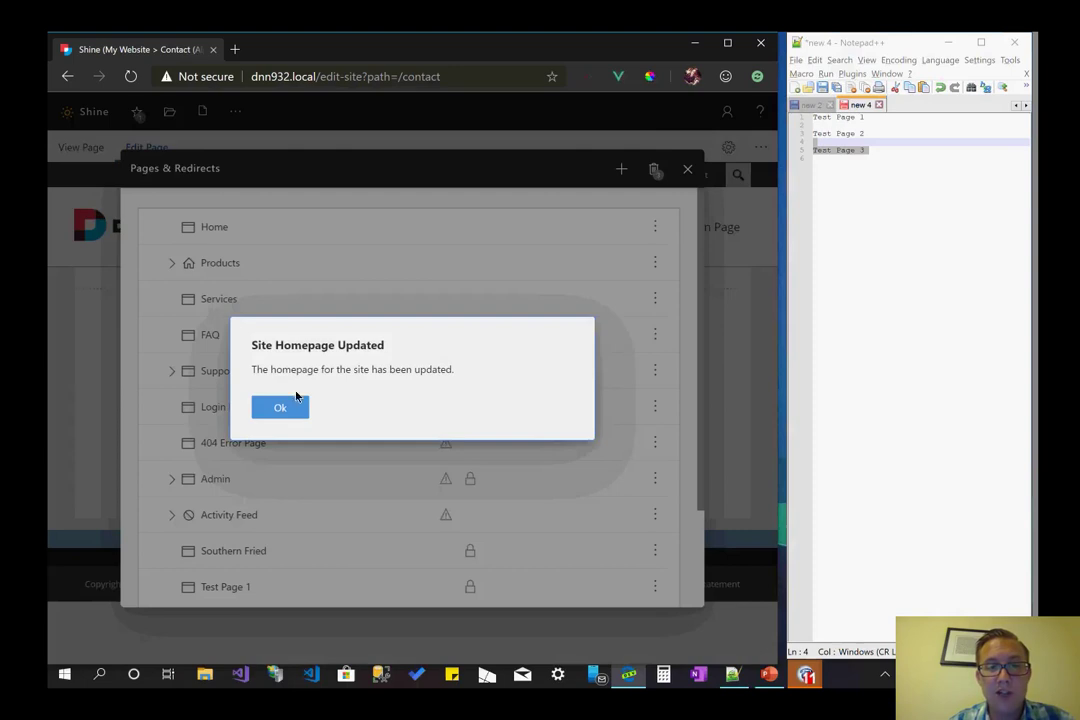
left_click(298, 403)
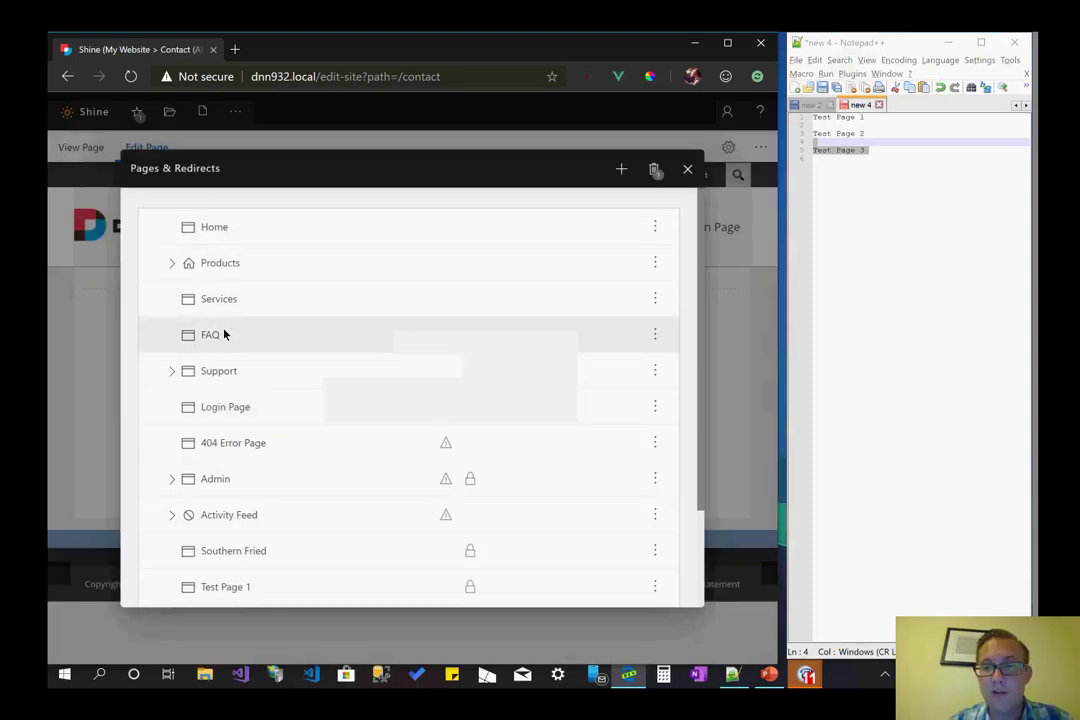
left_click(655, 227)
left_click(565, 360)
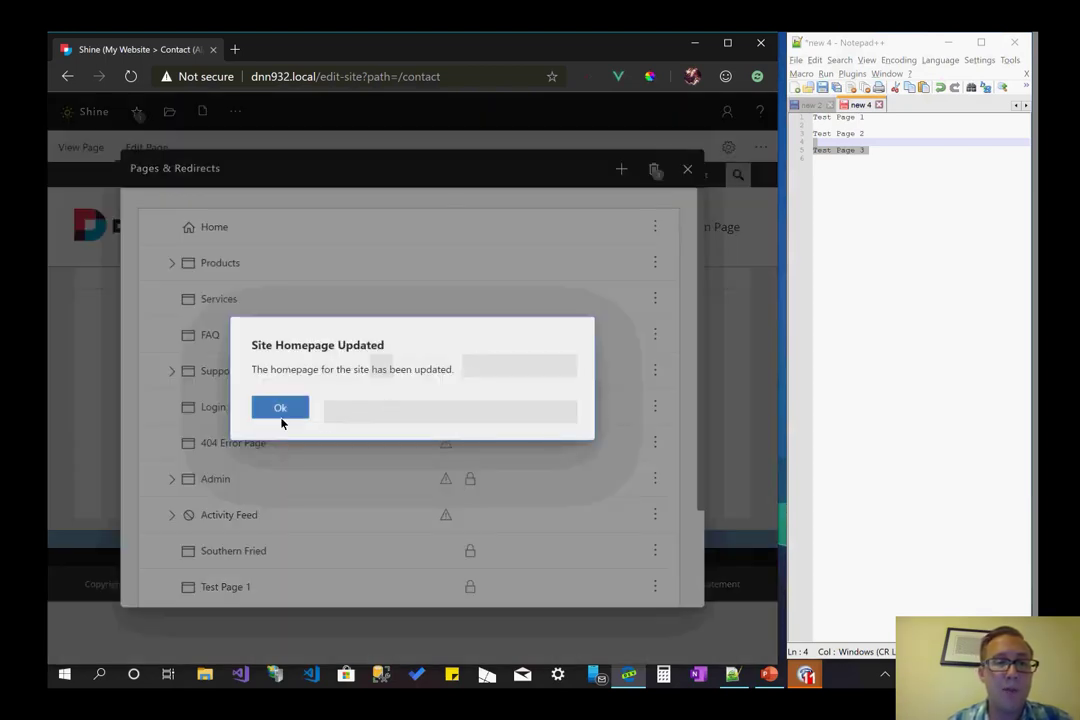
left_click(300, 402)
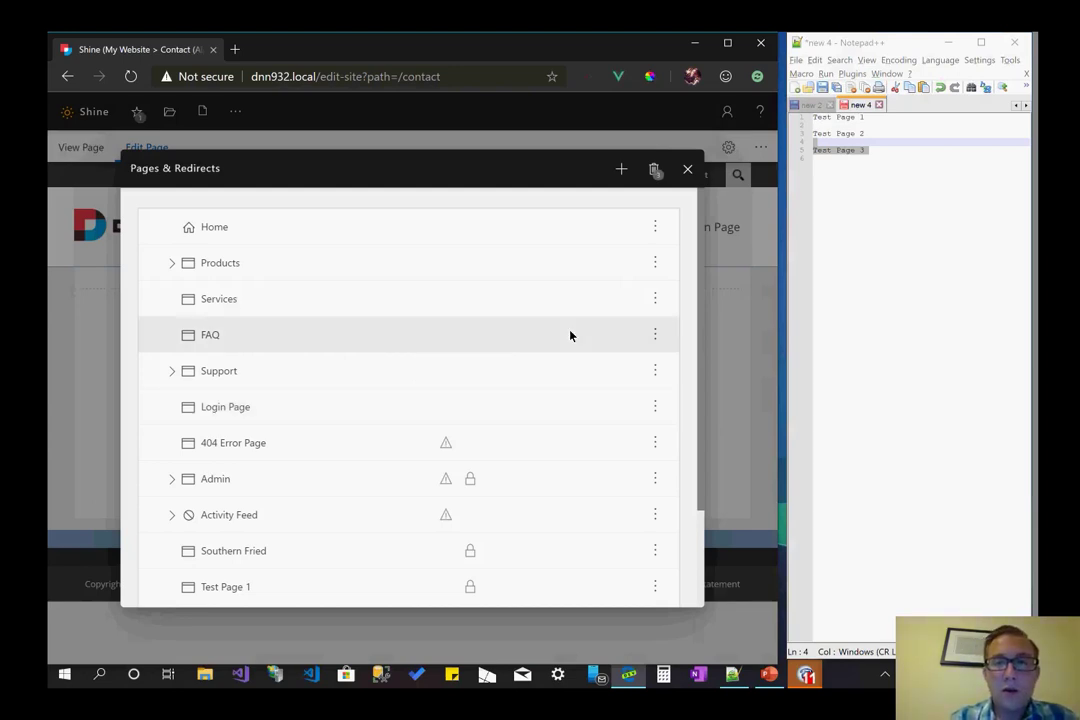
- Start a new redirect from the + menu and review its General tab defaults
left_click(621, 169)
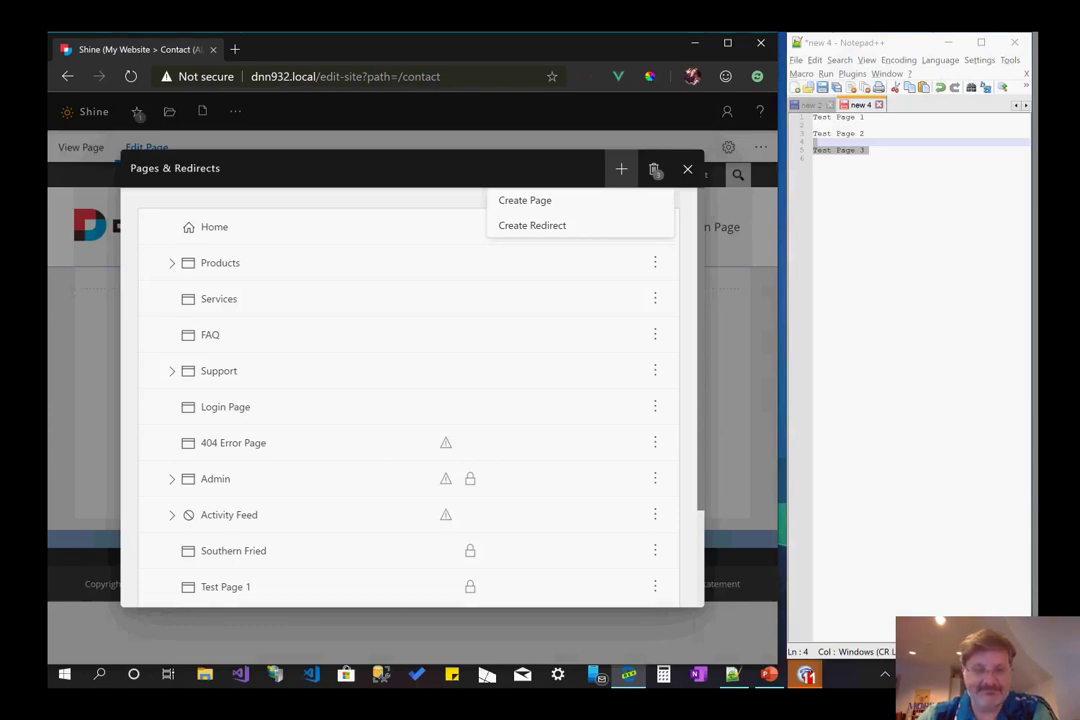
left_click(655, 171)
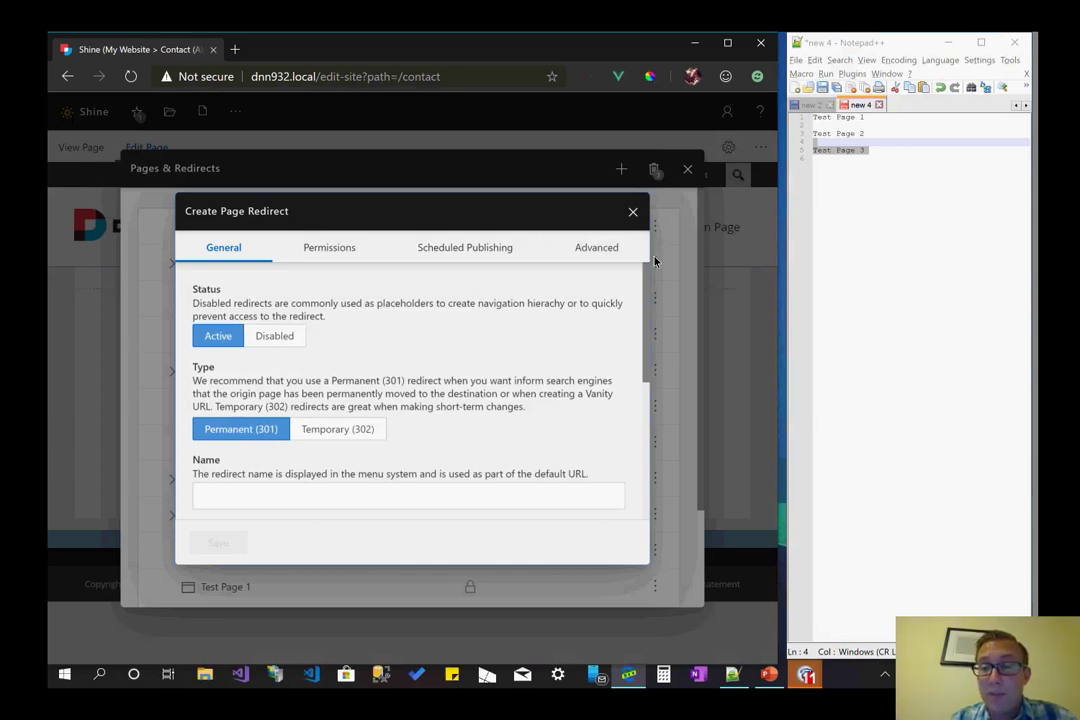
scroll(563, 310, "down", 2)
scroll(563, 310, "up", 2)
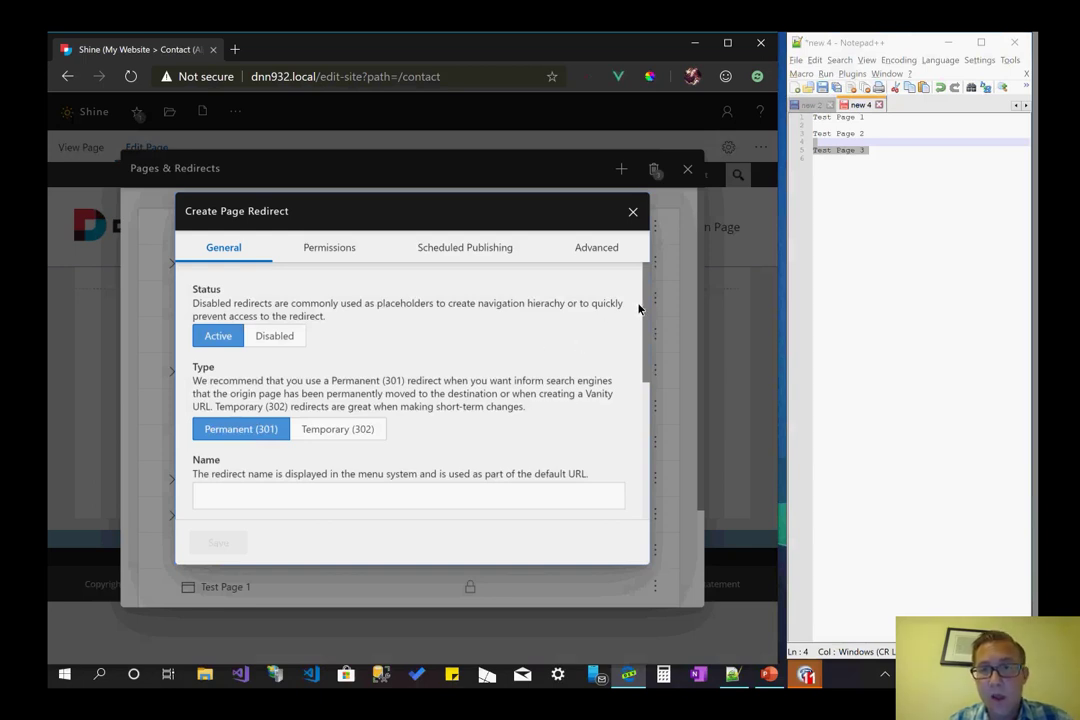
mouse_move(644, 297)
left_mouse_down()
mouse_move(649, 450)
mouse_move(658, 366)
mouse_move(646, 274)
left_mouse_up()
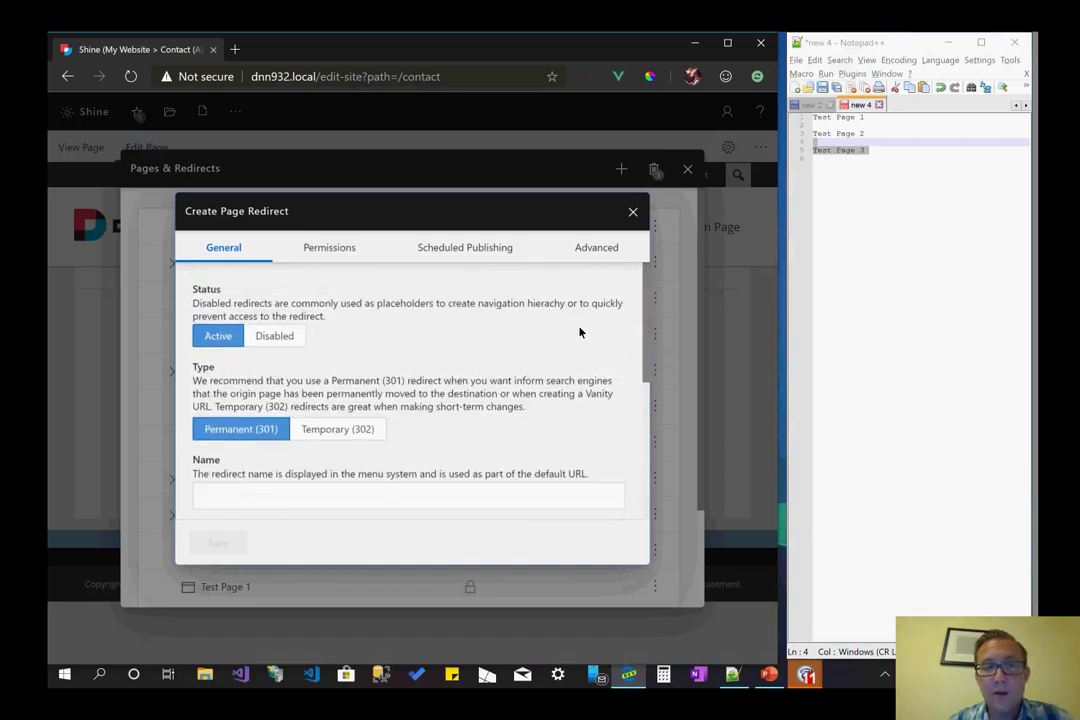
left_click(287, 344)
left_click(231, 345)
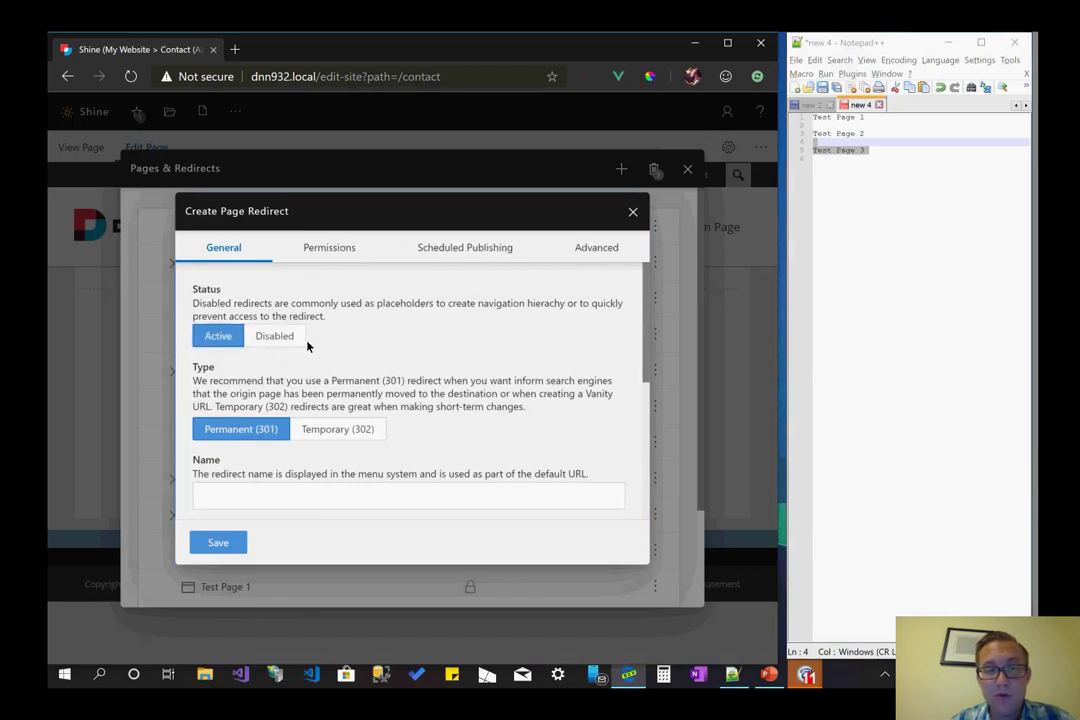
left_click(298, 344)
left_click(222, 346)
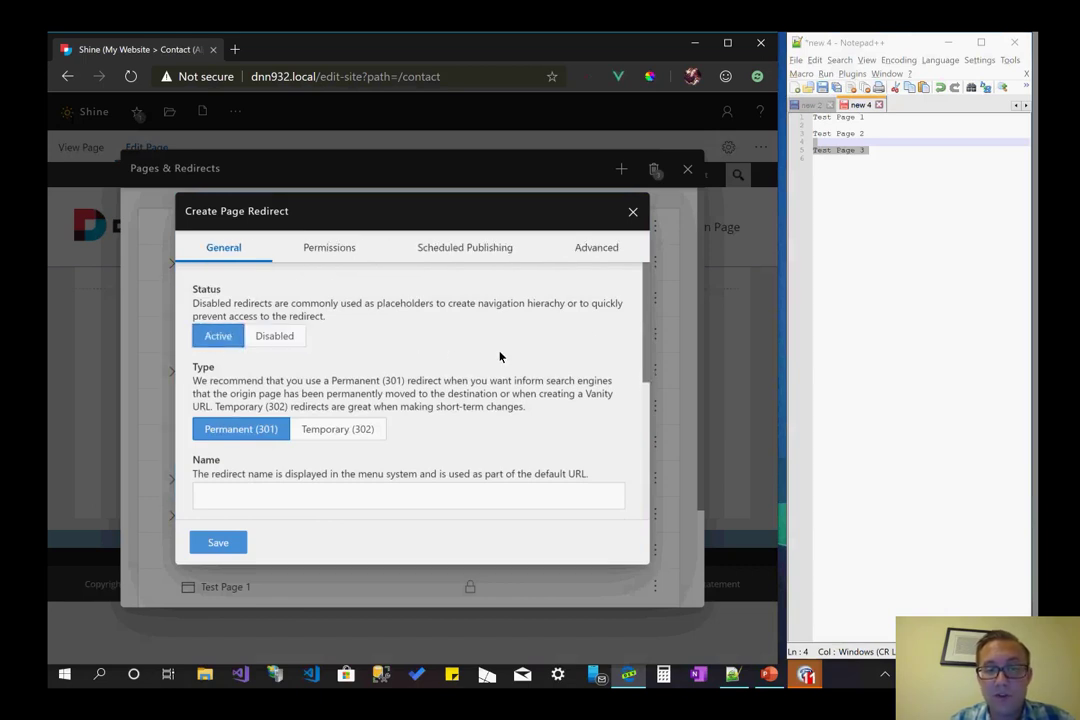
scroll(500, 357, "down", 3)
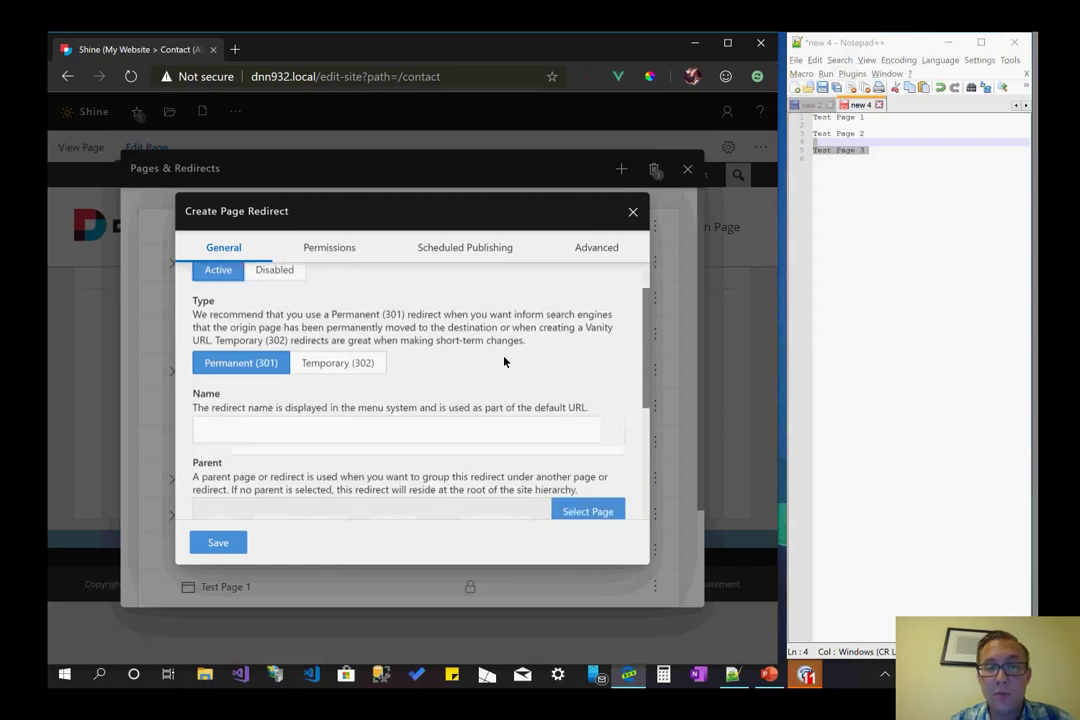
left_click(504, 359)
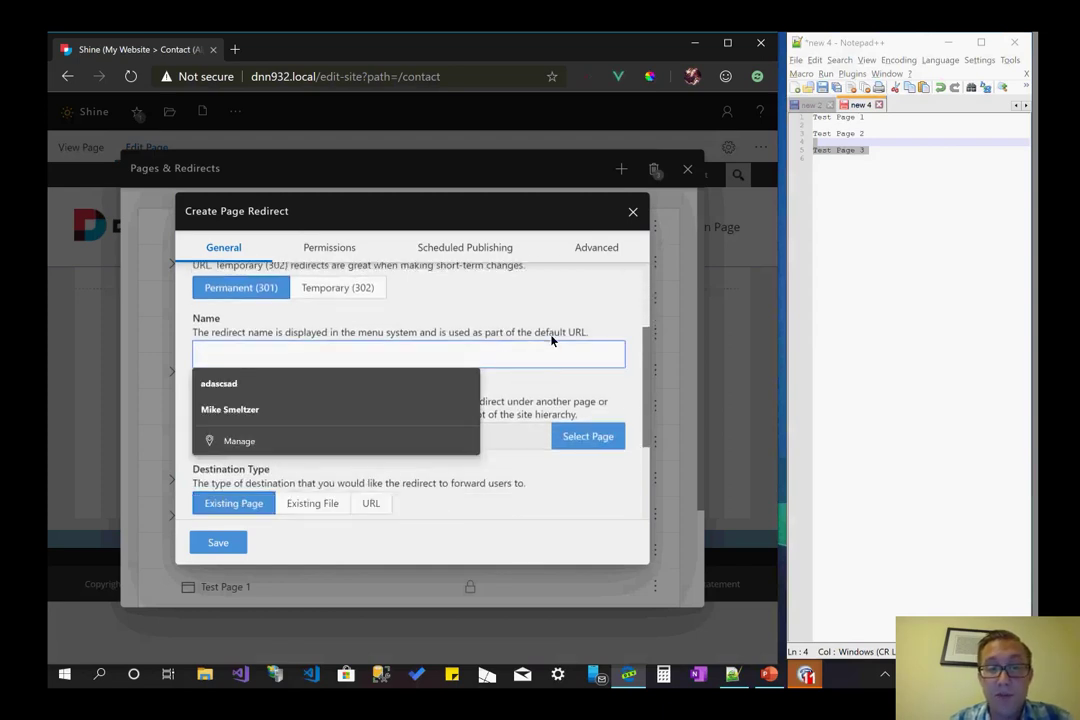
left_click(475, 389)
scroll(480, 395, "down", 2)
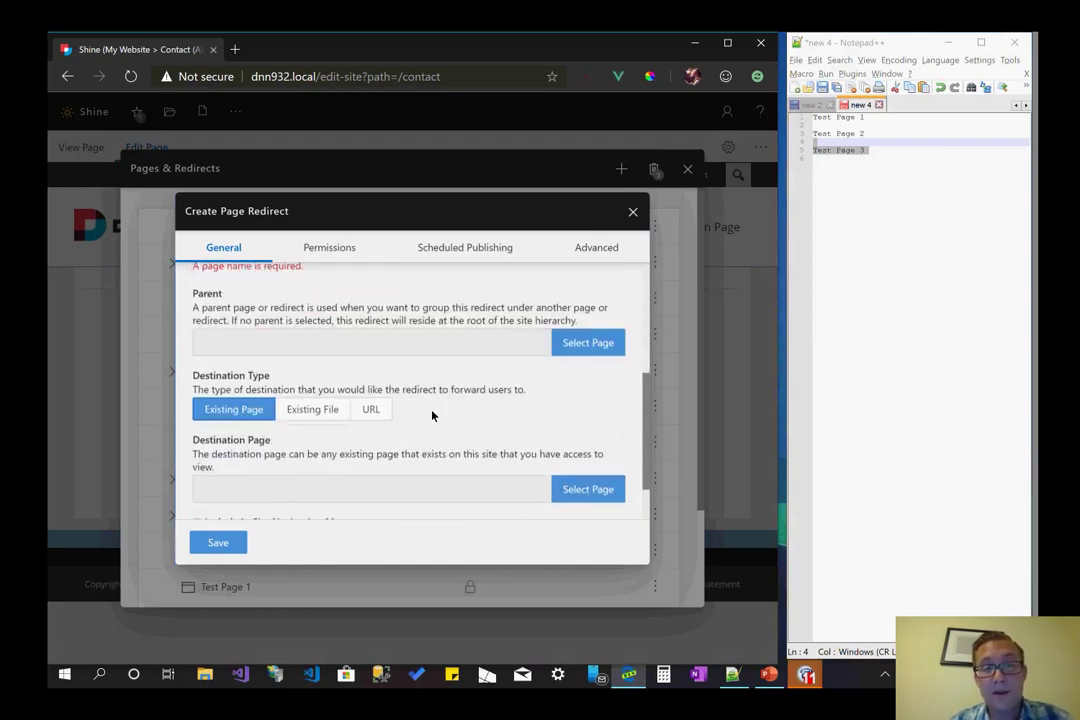
scroll(420, 425, "down", 1)
scroll(459, 458, "down", 2)
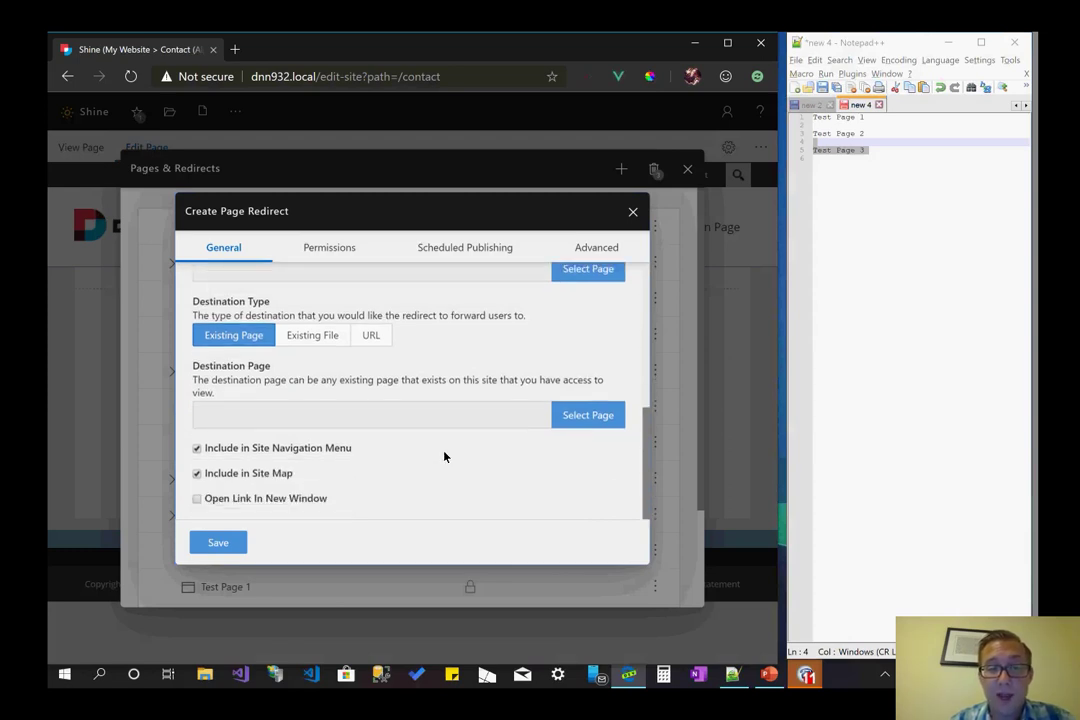
scroll(309, 495, "up", 5)
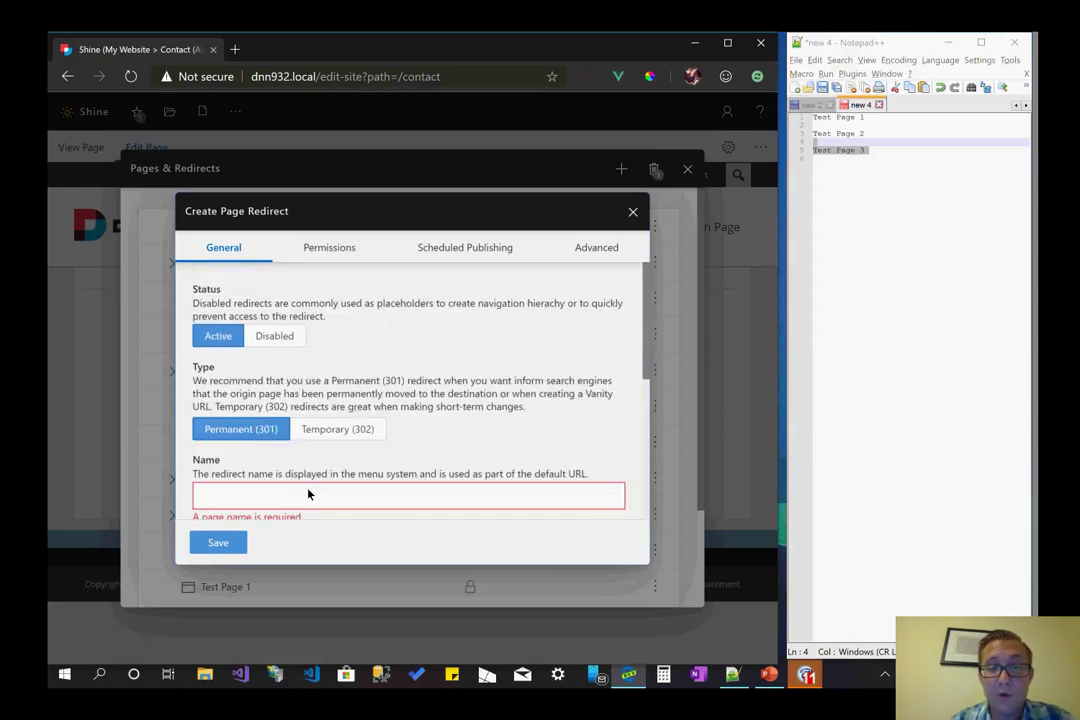
left_click(367, 255)
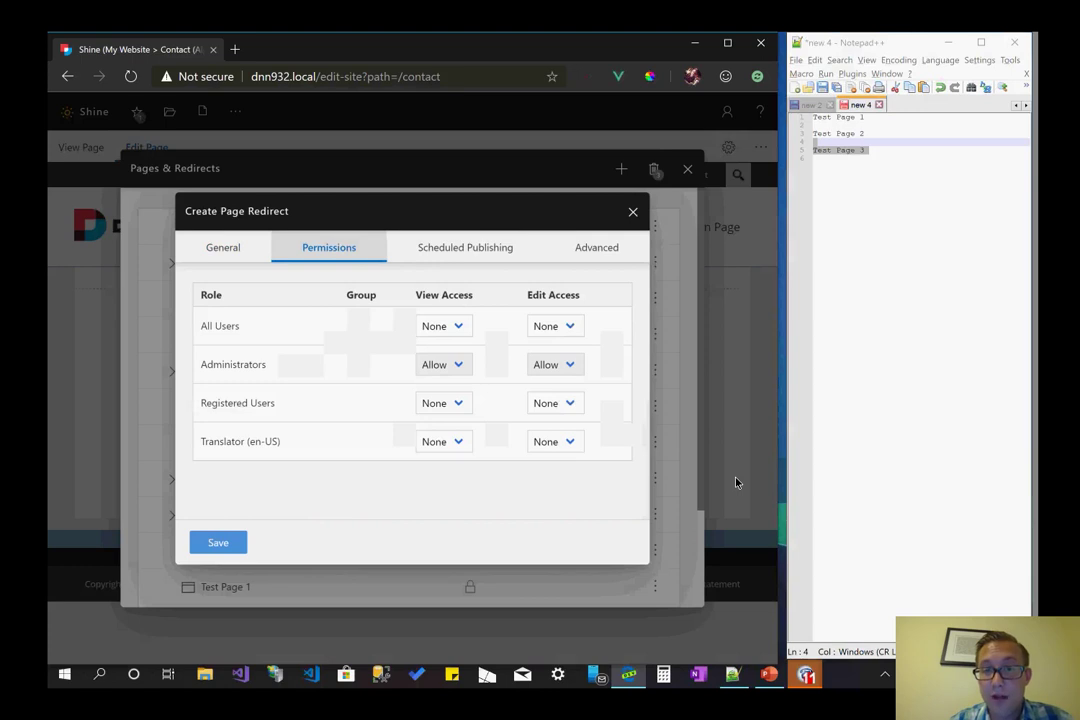
left_click(244, 254)
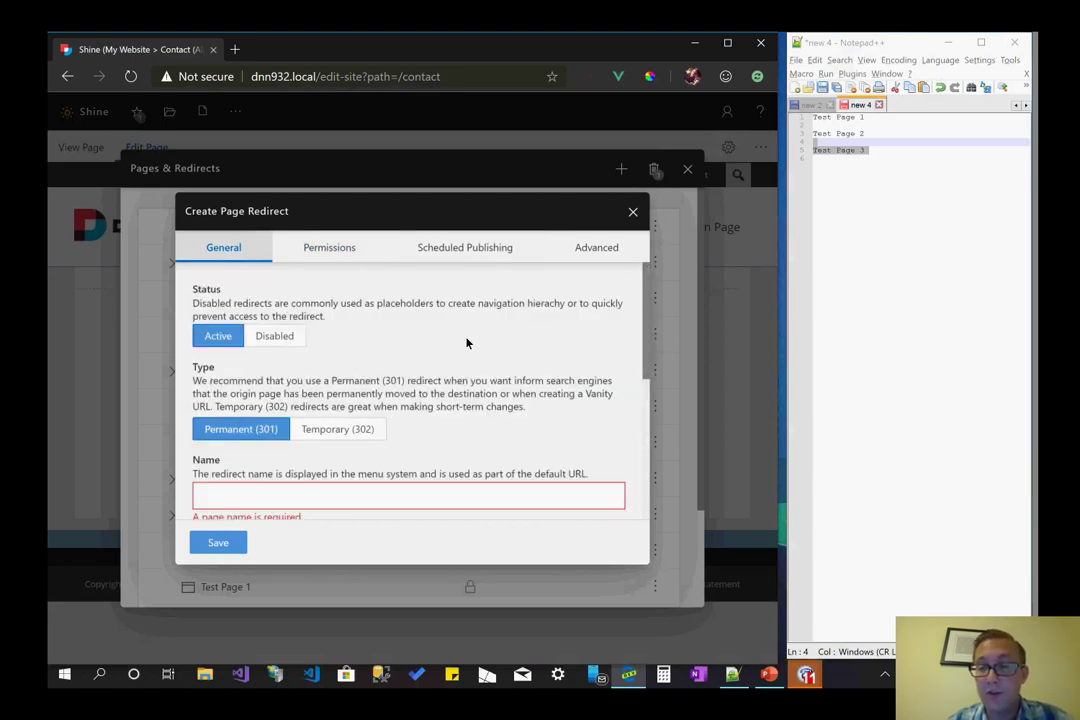
scroll(446, 360, "down", 1)
left_click(357, 412)
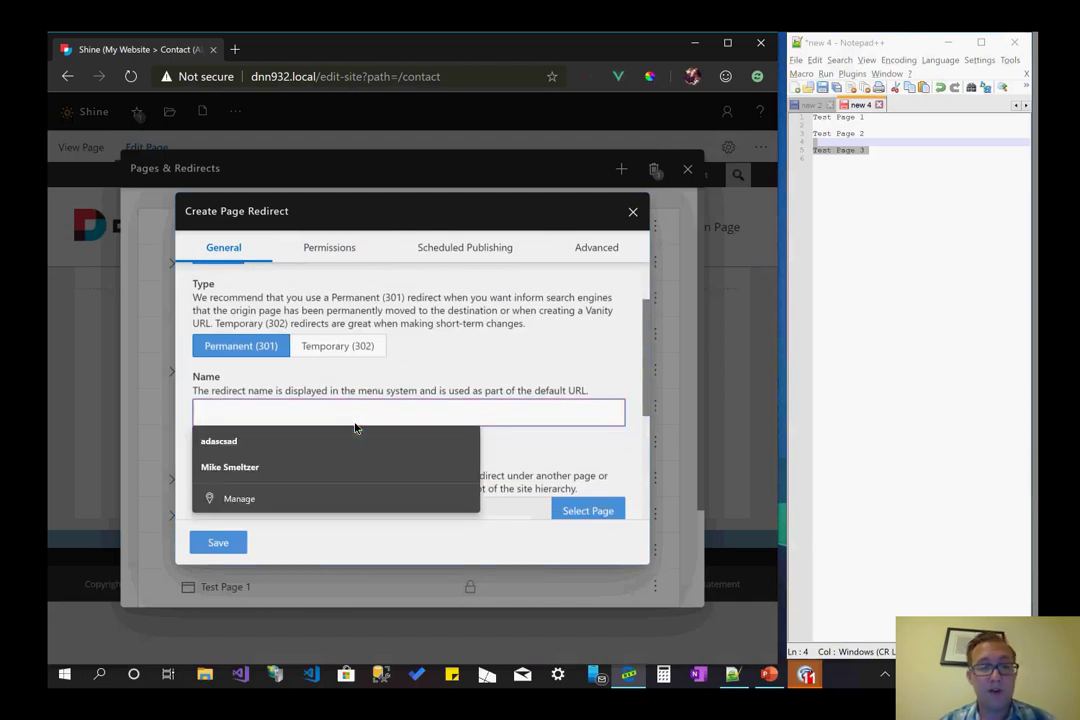
type("souther")
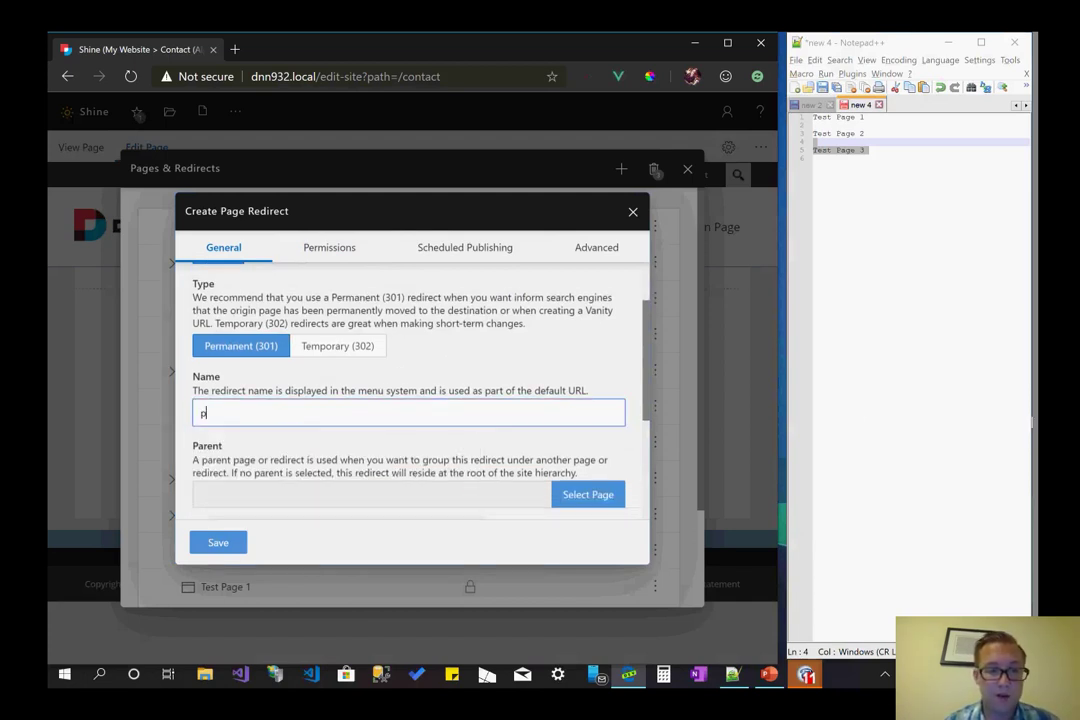
type("n promo page")
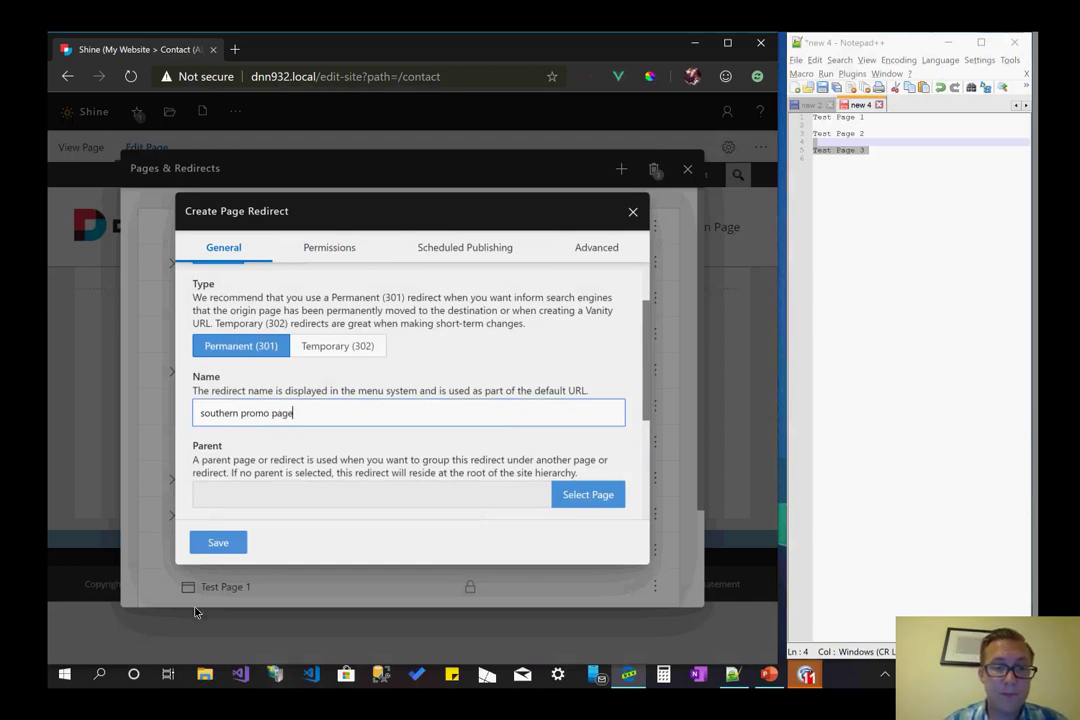
scroll(363, 323, "down", 3)
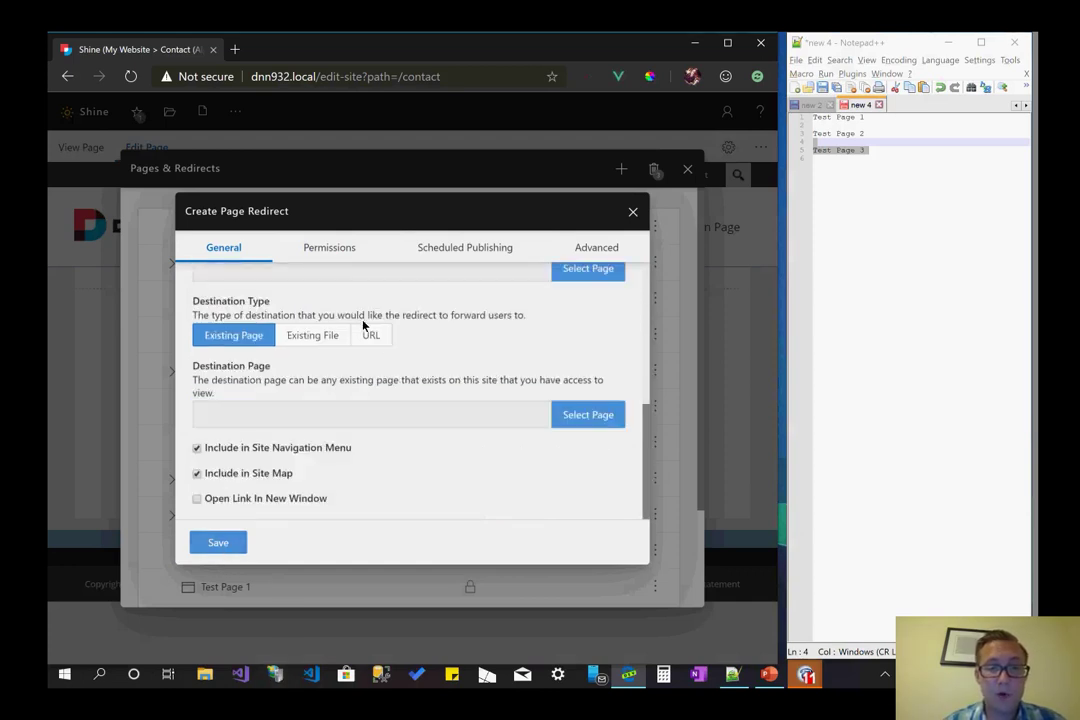
left_click(370, 335)
left_click(512, 420)
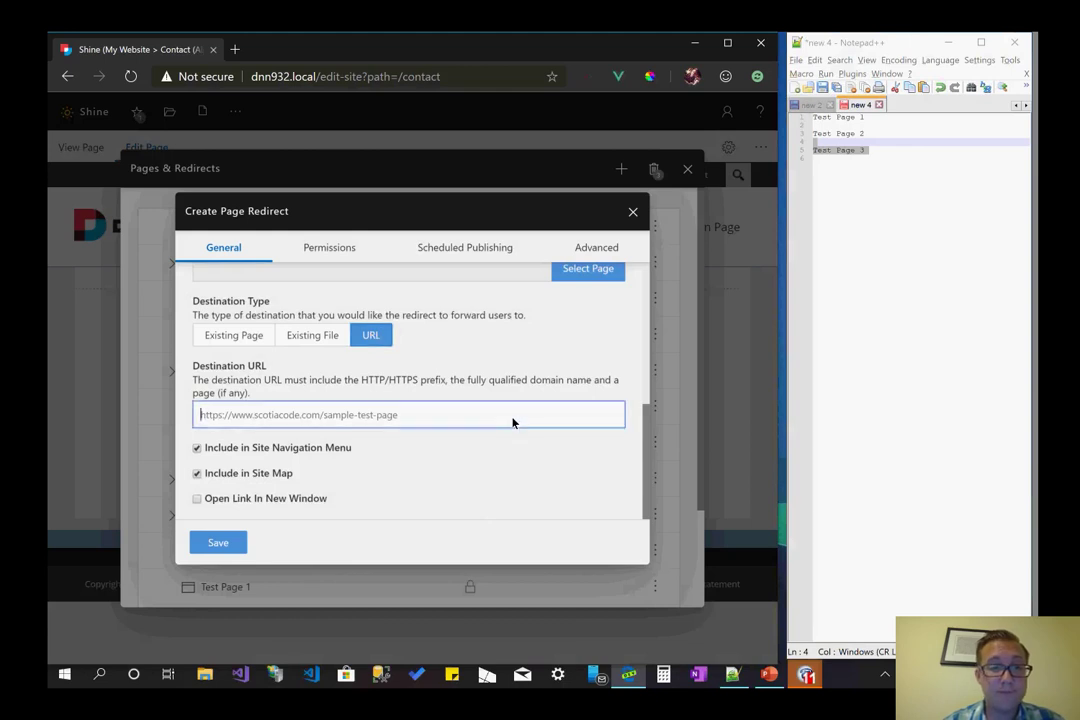
type("https://www.google.com")
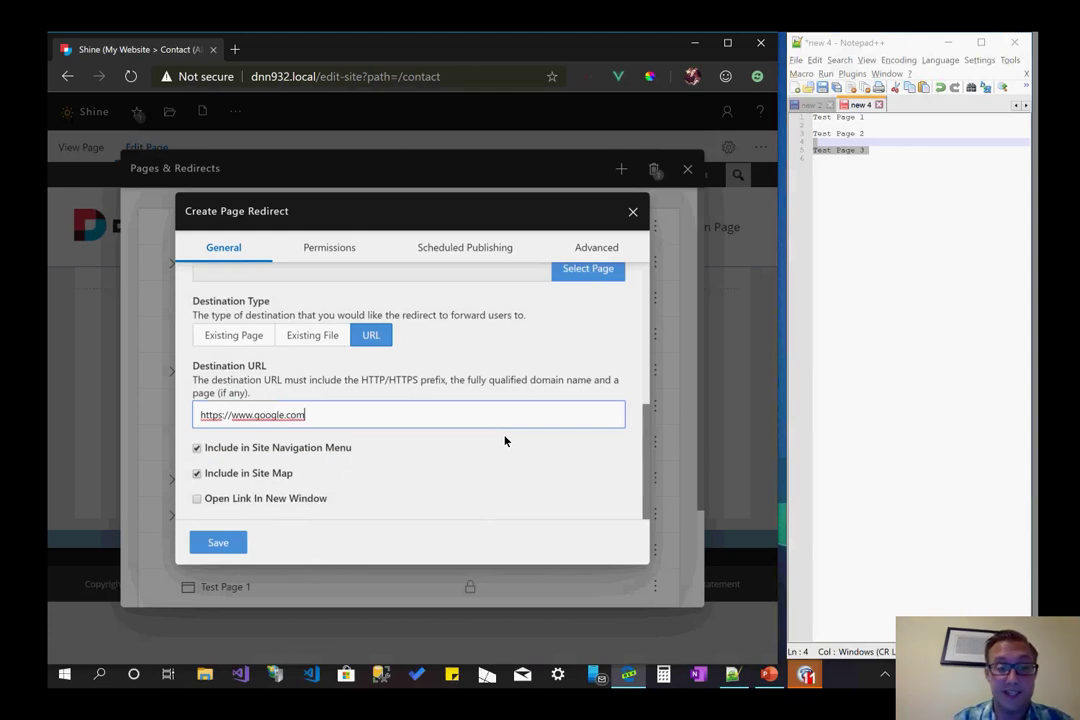
left_click(505, 441)
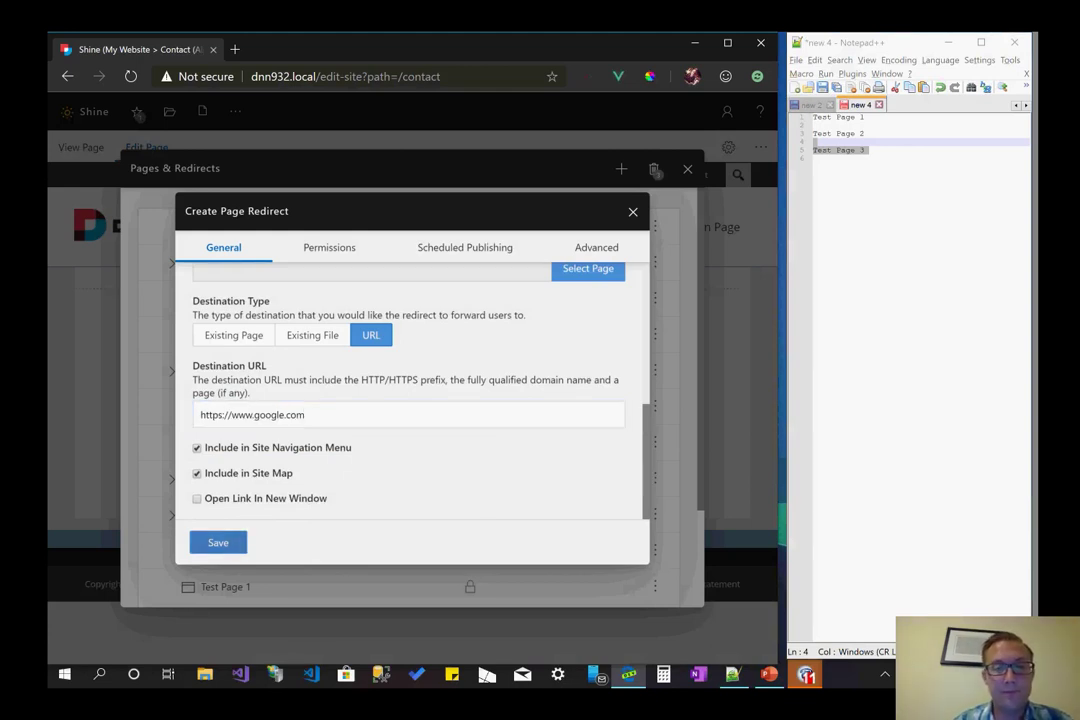
right_click(210, 542)
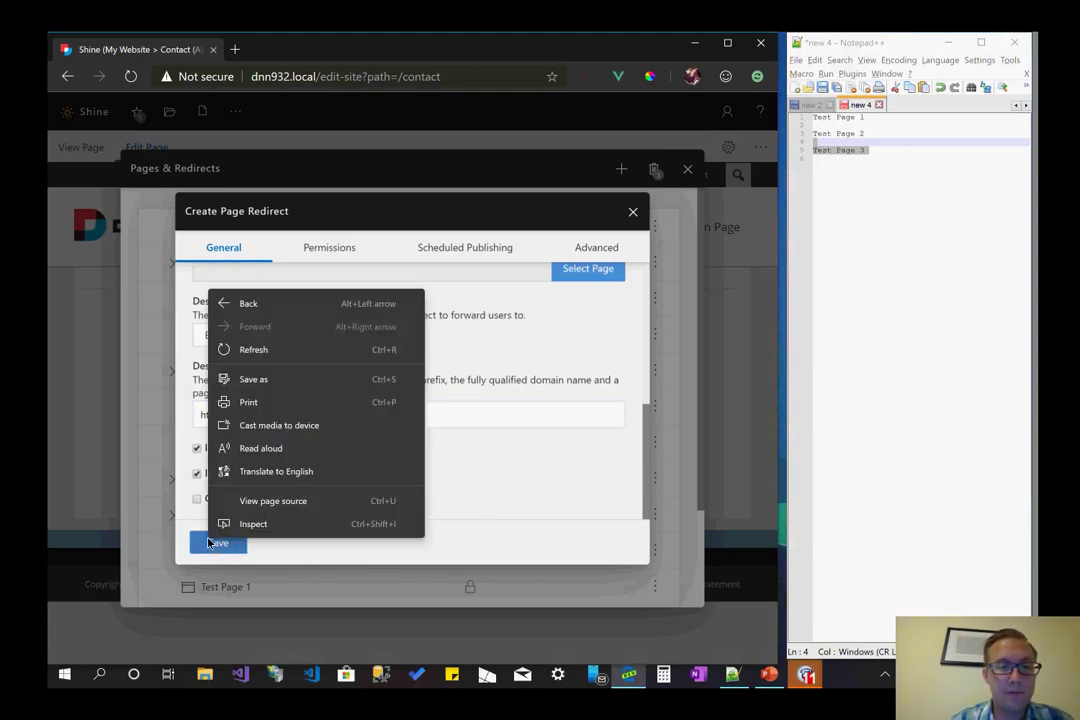
left_click(570, 489)
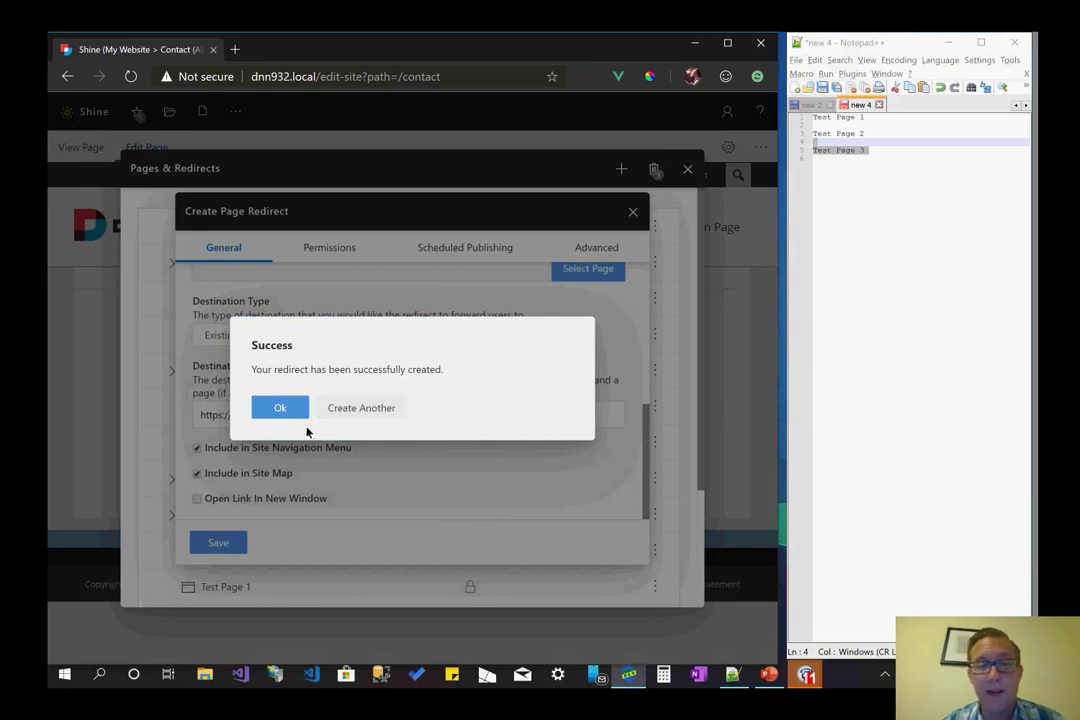
- Dismiss the confirmation and make the southern promo page redirect public
left_click(280, 408)
scroll(354, 419, "down", 3)
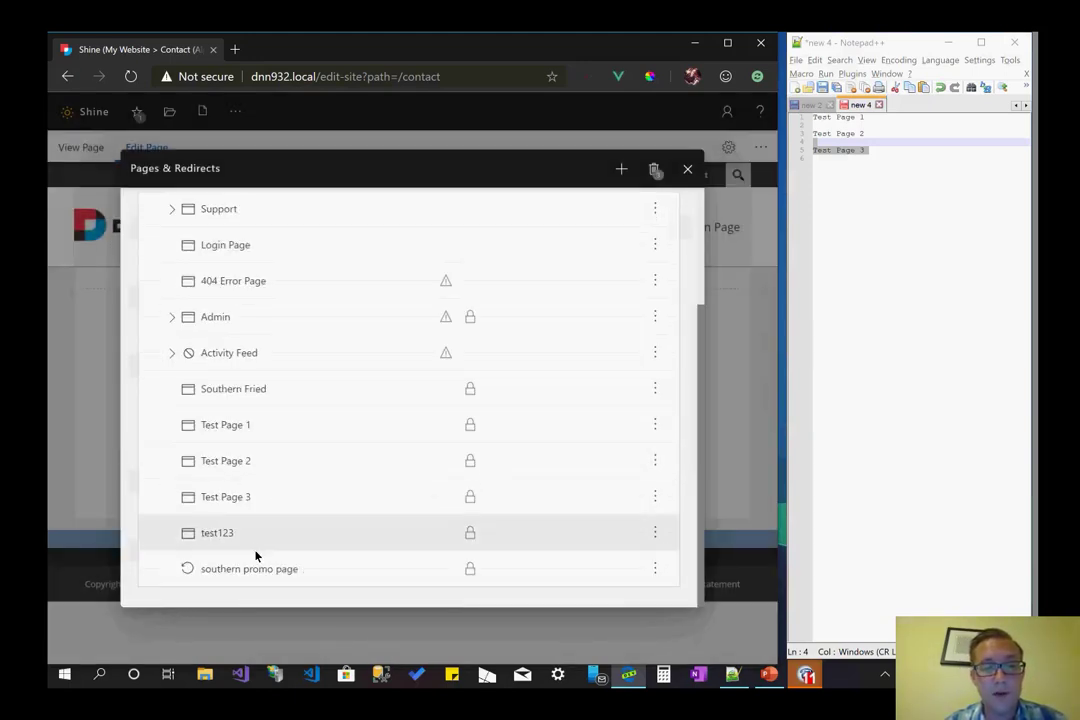
left_click(656, 567)
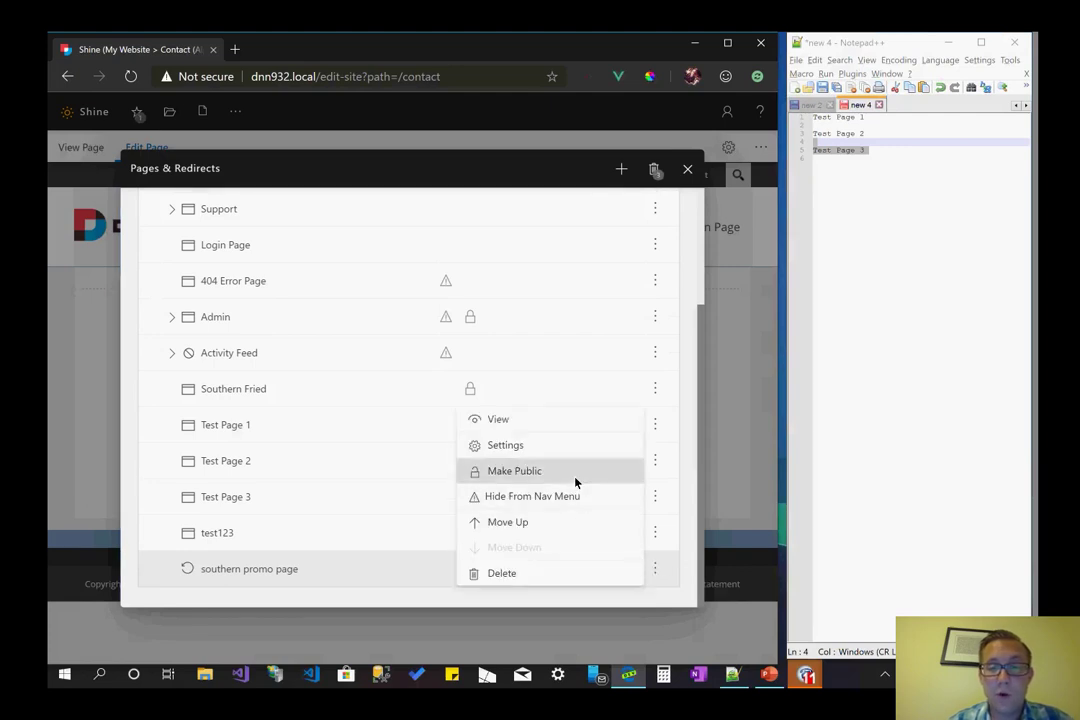
left_click(576, 480)
left_click_drag(268, 372, 365, 381)
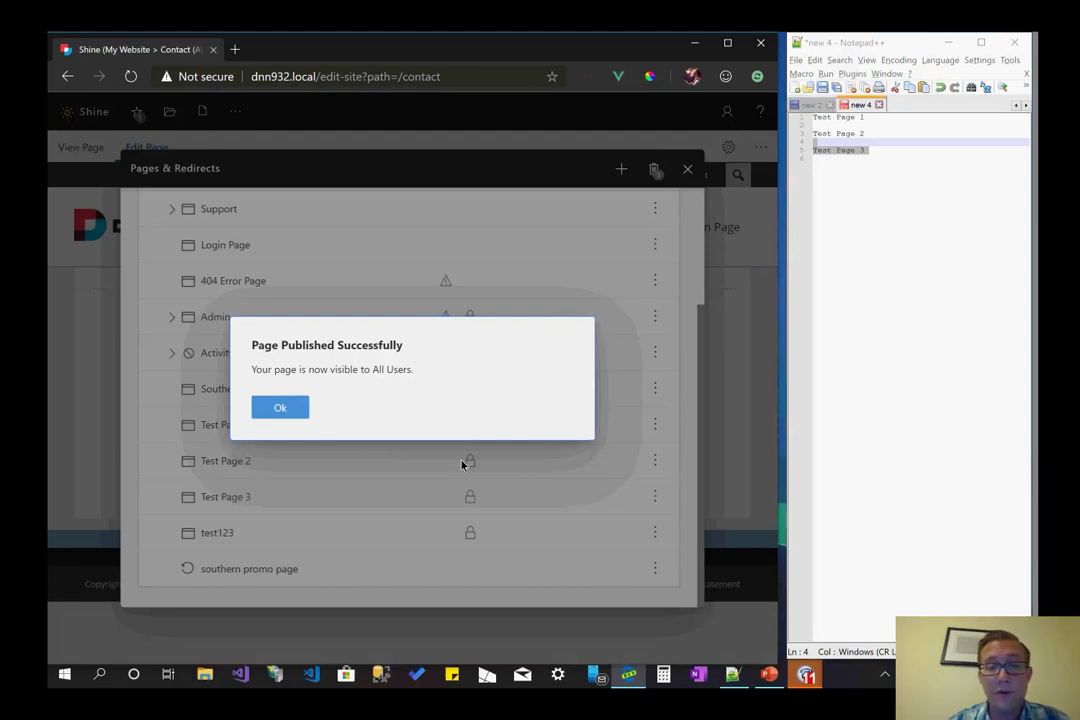
left_click(295, 407)
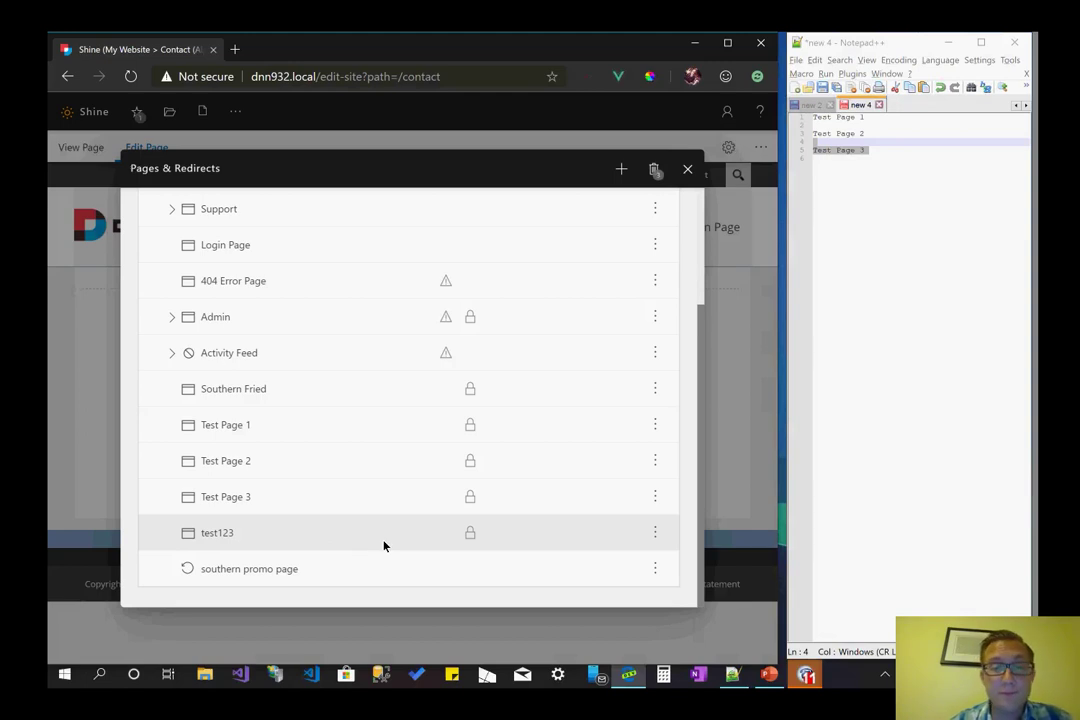
left_click(655, 568)
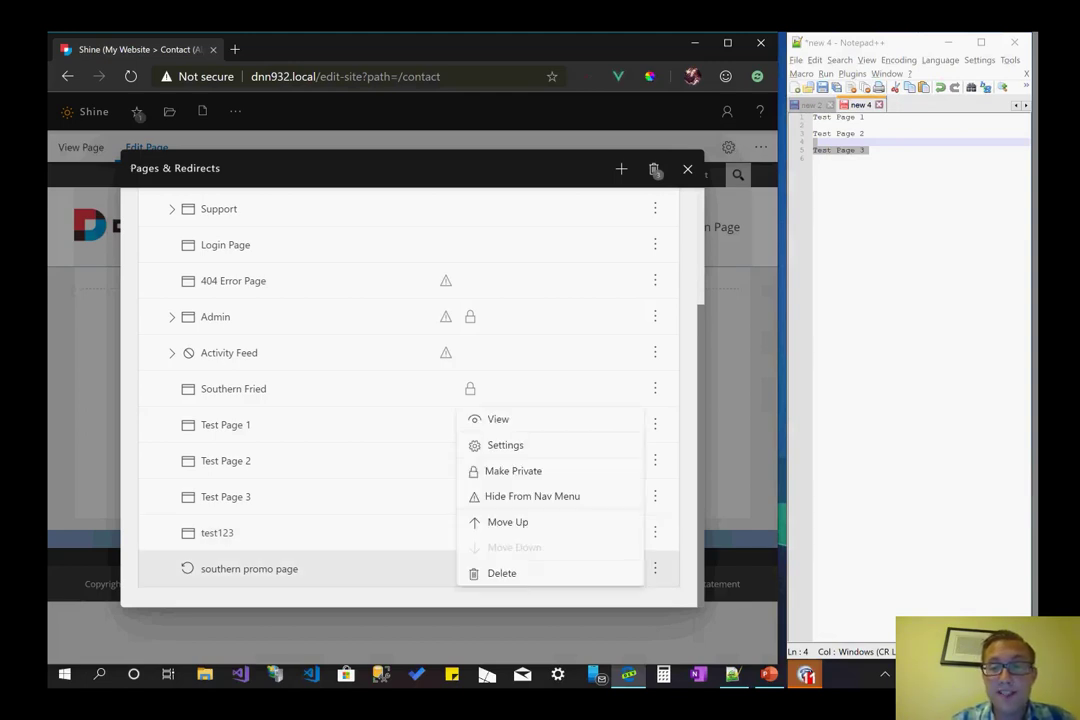
- Convert the southern promo page redirect to a regular page in its Settings and save
left_click(505, 445)
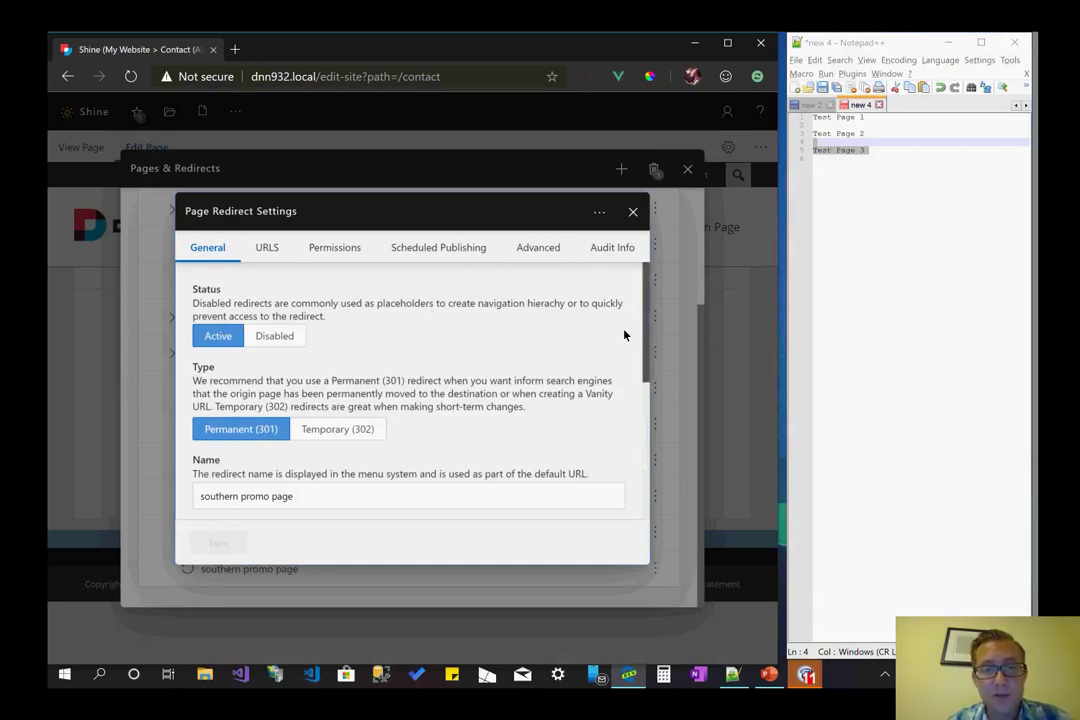
scroll(603, 318, "down", 3)
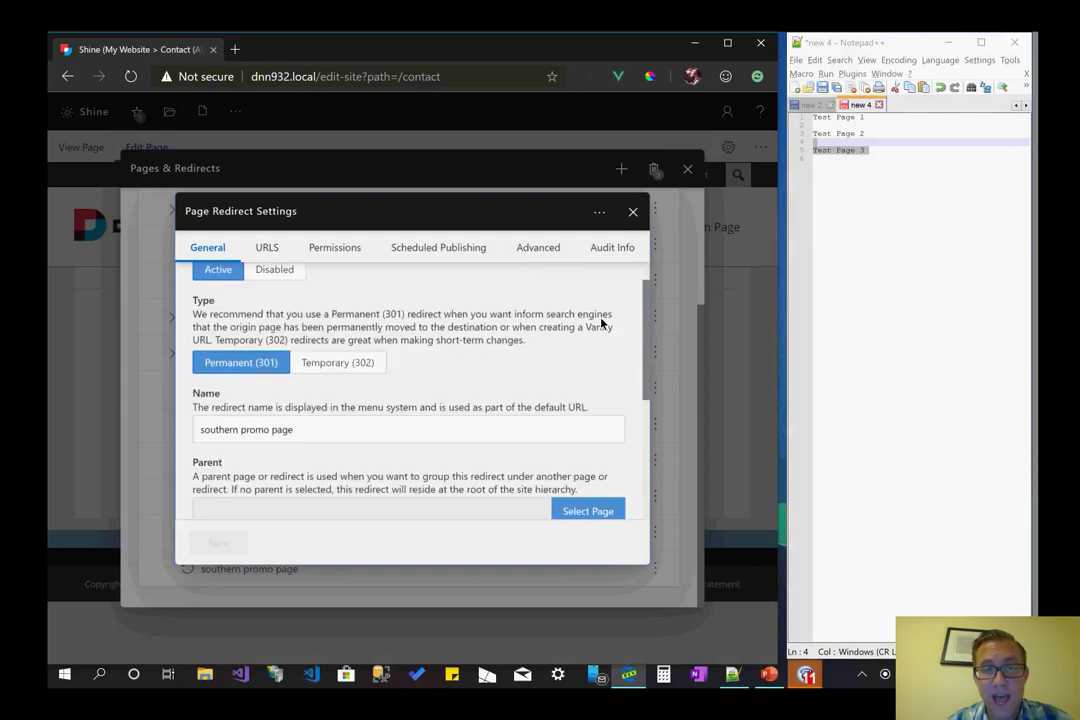
scroll(380, 330, "up", 3)
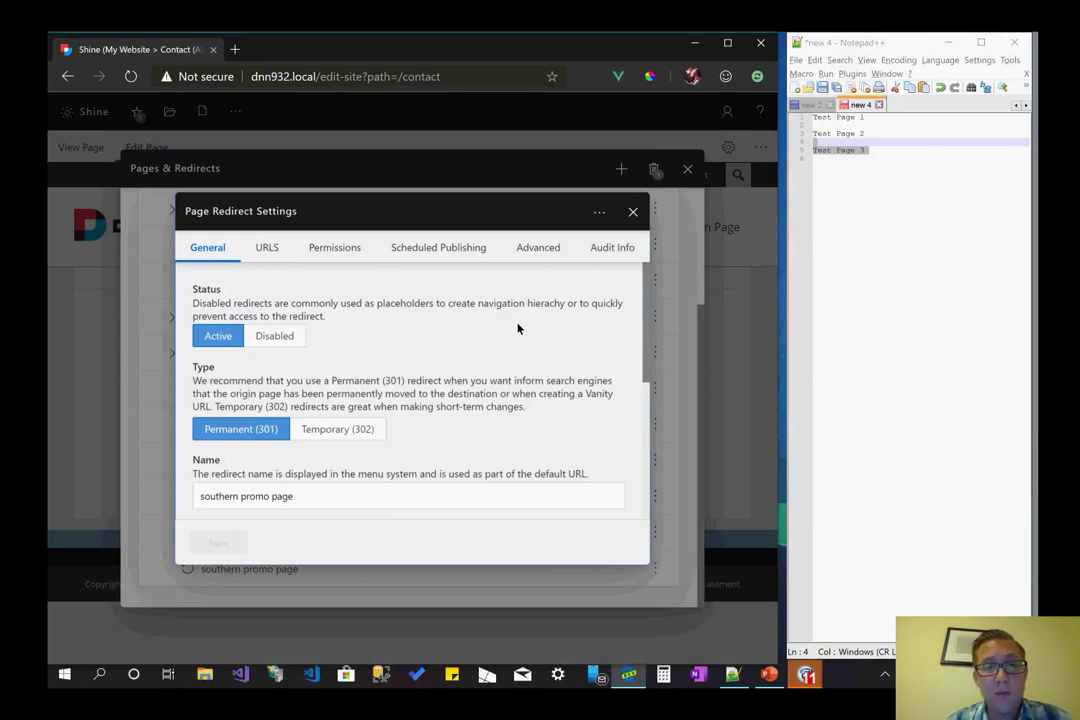
left_click(599, 213)
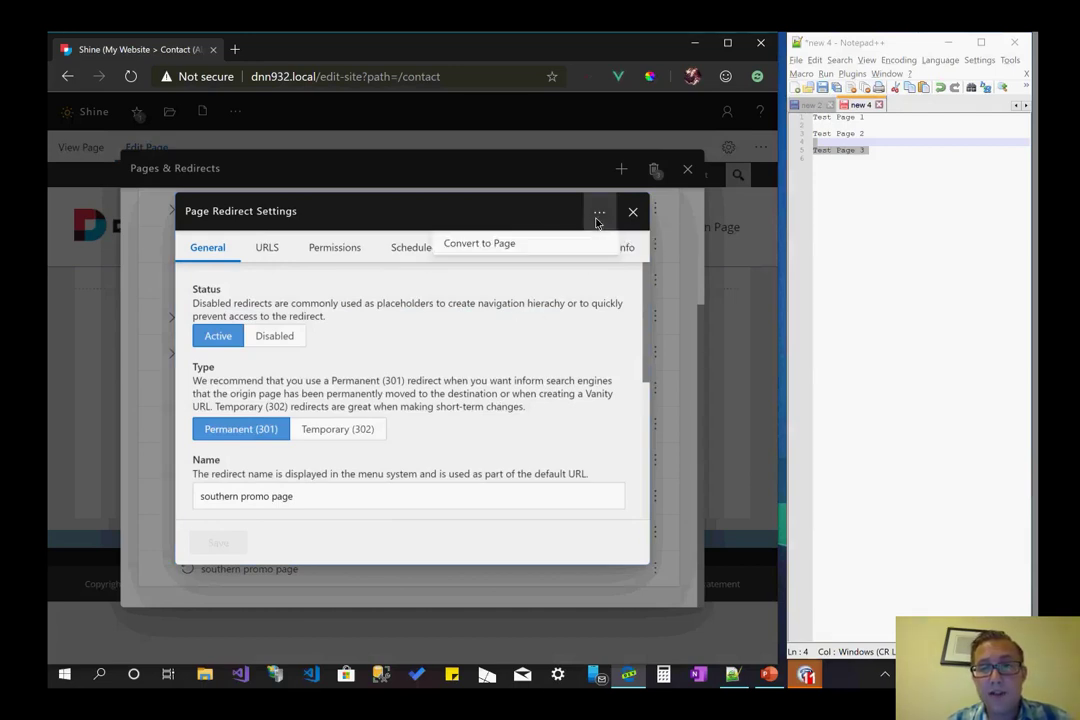
left_click(569, 246)
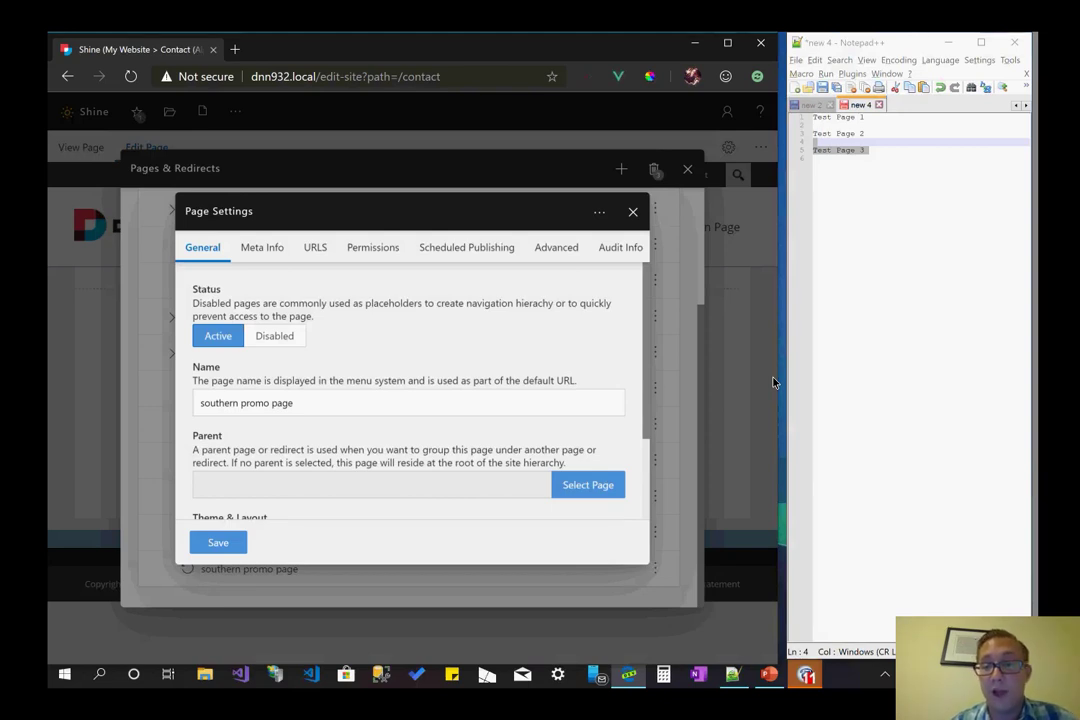
scroll(410, 400, "down", 2)
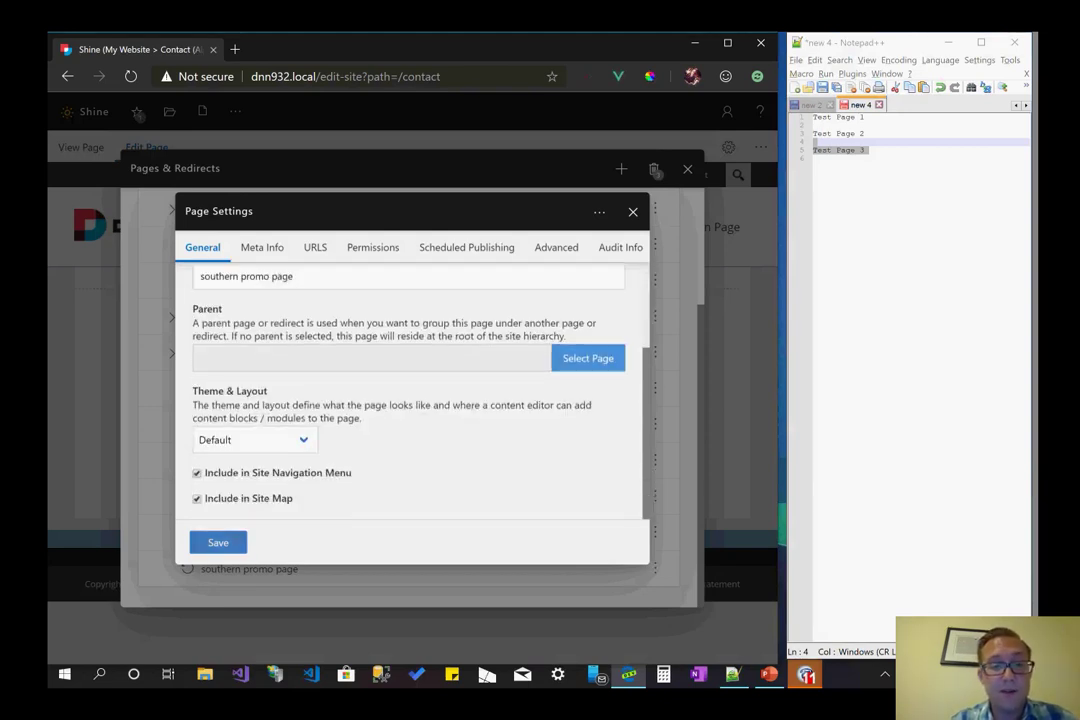
left_click(218, 542)
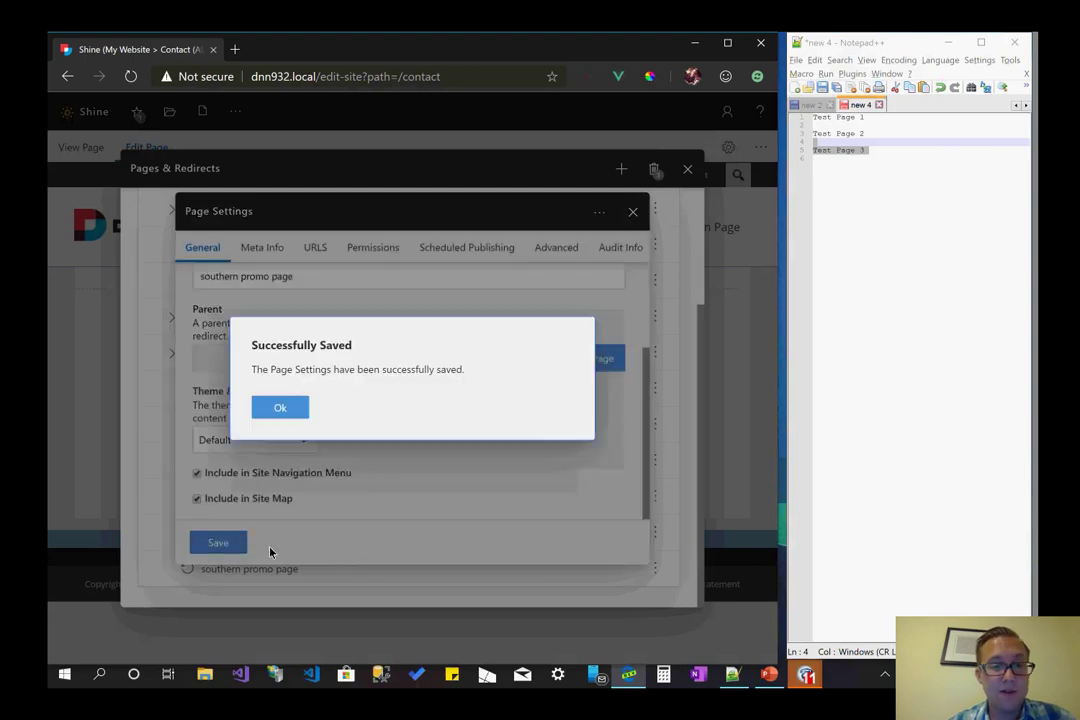
left_click(280, 407)
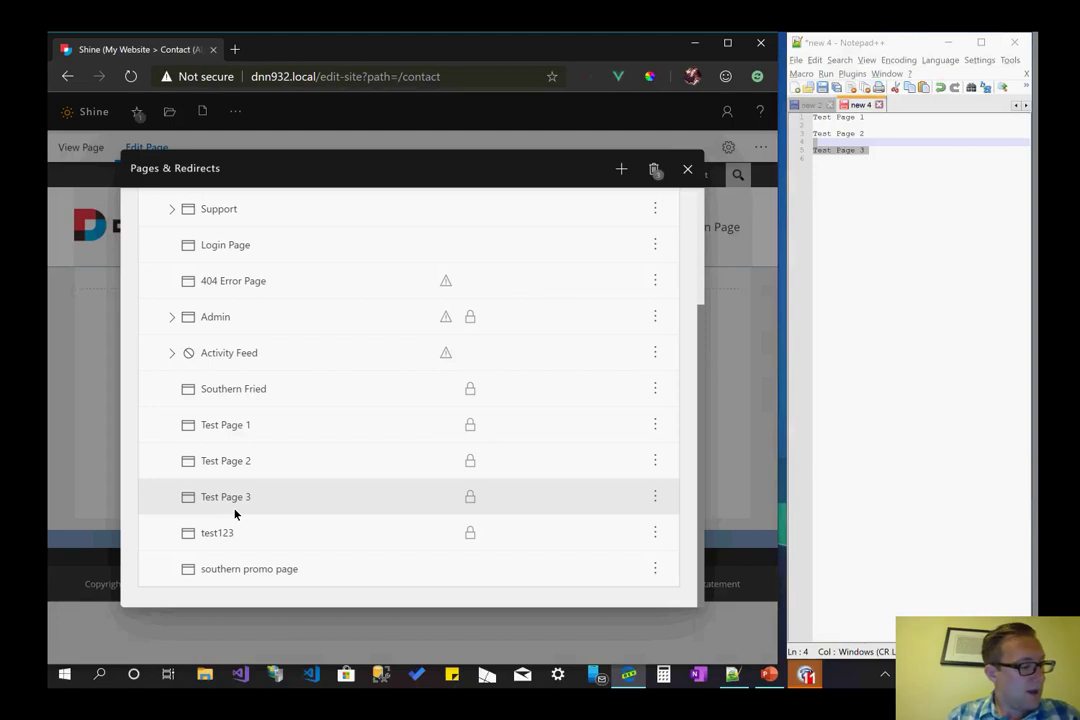
- Close the Pages & Redirects panel and go to the Home page
scroll(390, 400, "up", 1)
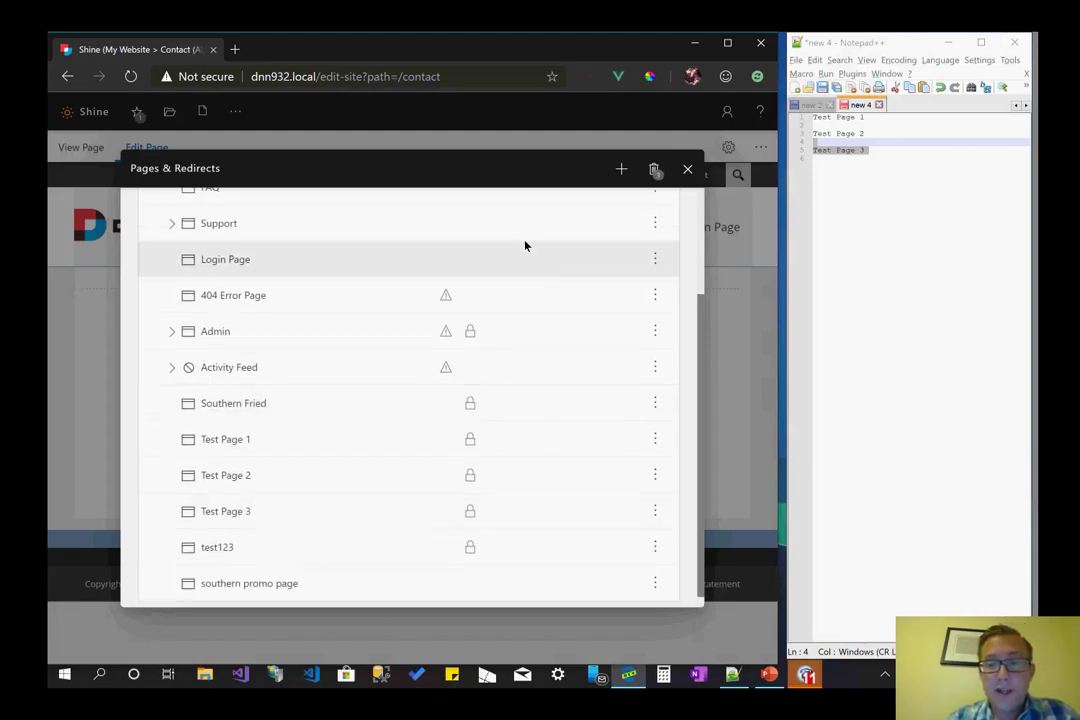
scroll(607, 222, "up", 3)
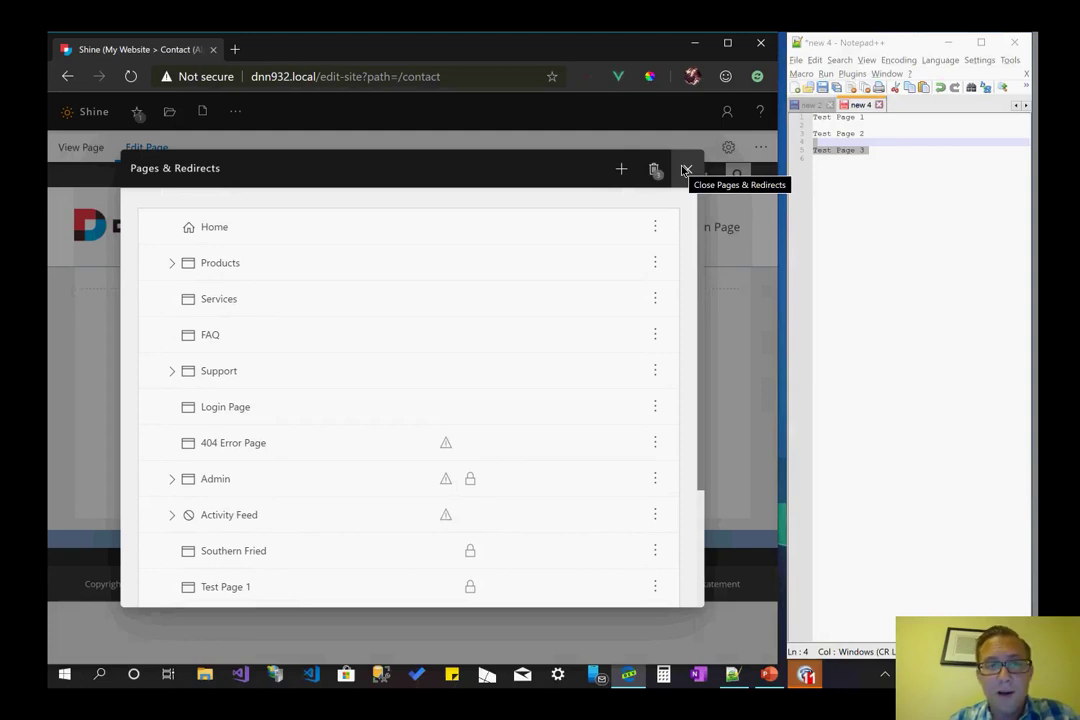
left_click(686, 170)
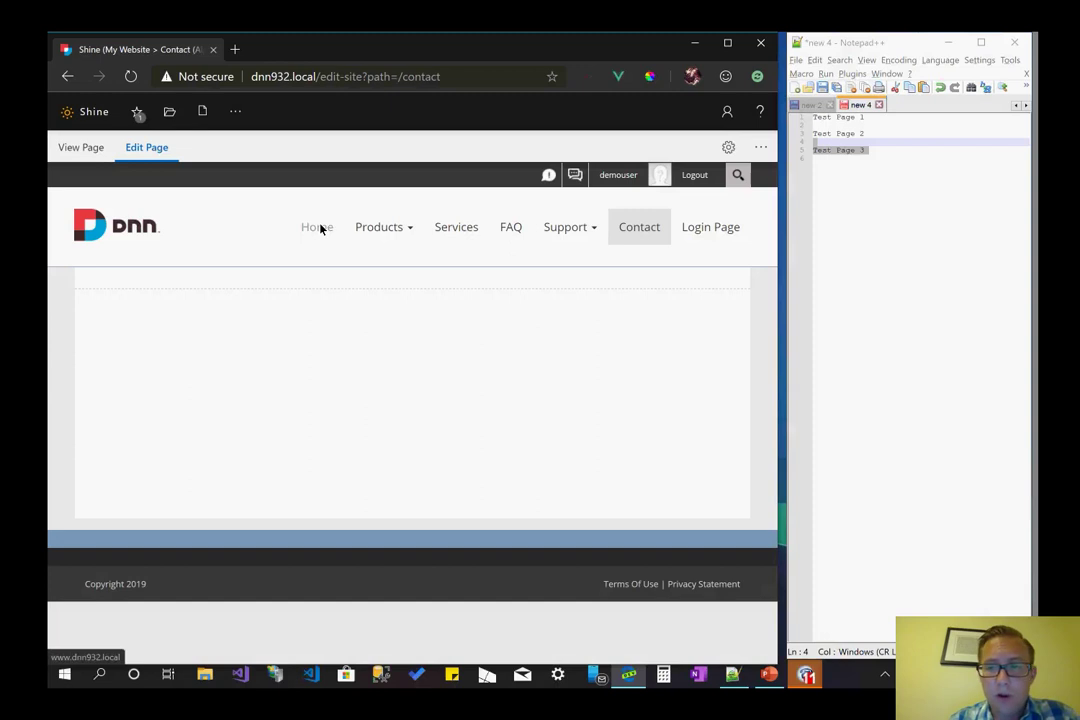
left_click(319, 229)
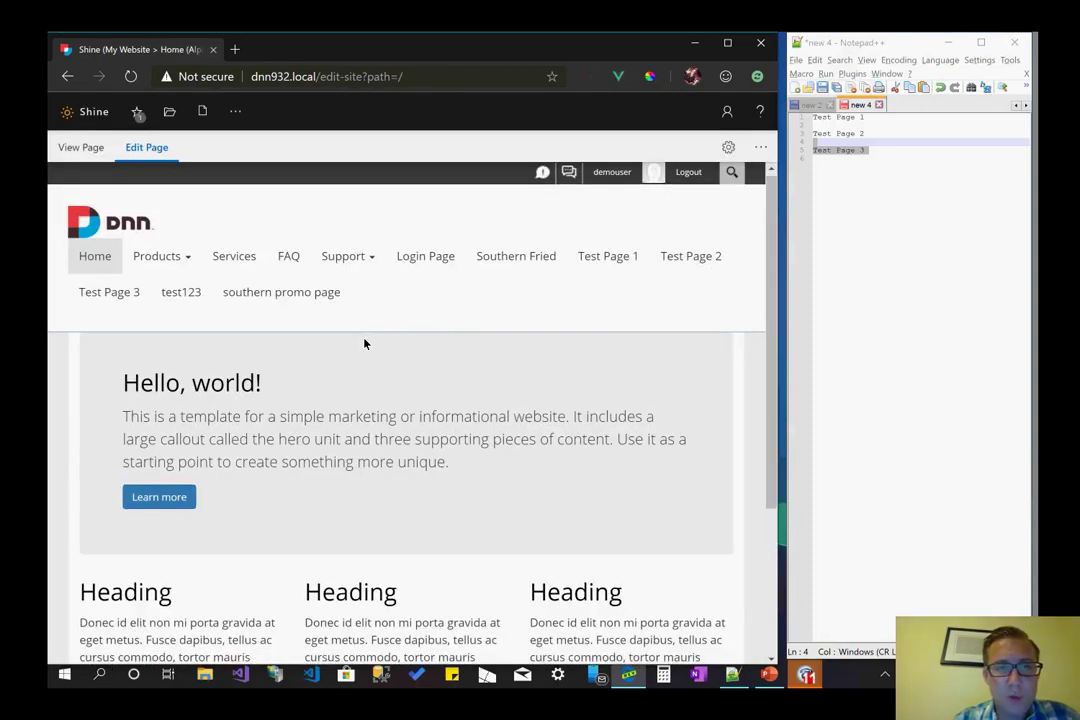
- Follow the hero section's Learn more link from the top of the homepage
scroll(364, 344, "down", 1)
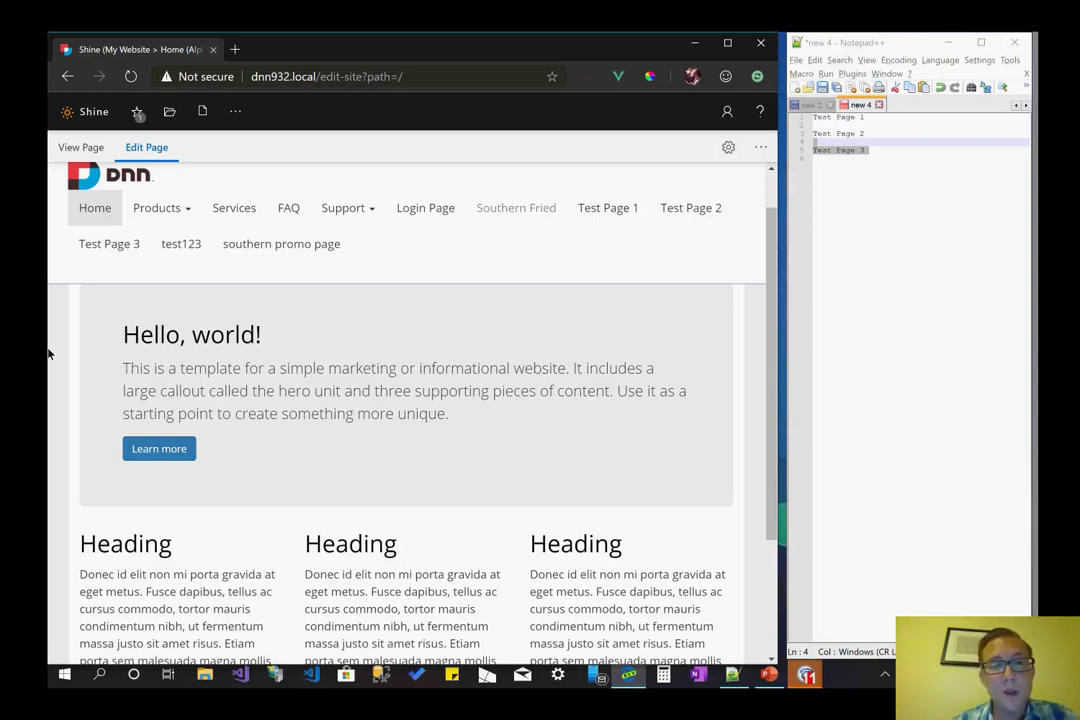
scroll(264, 465, "up", 1)
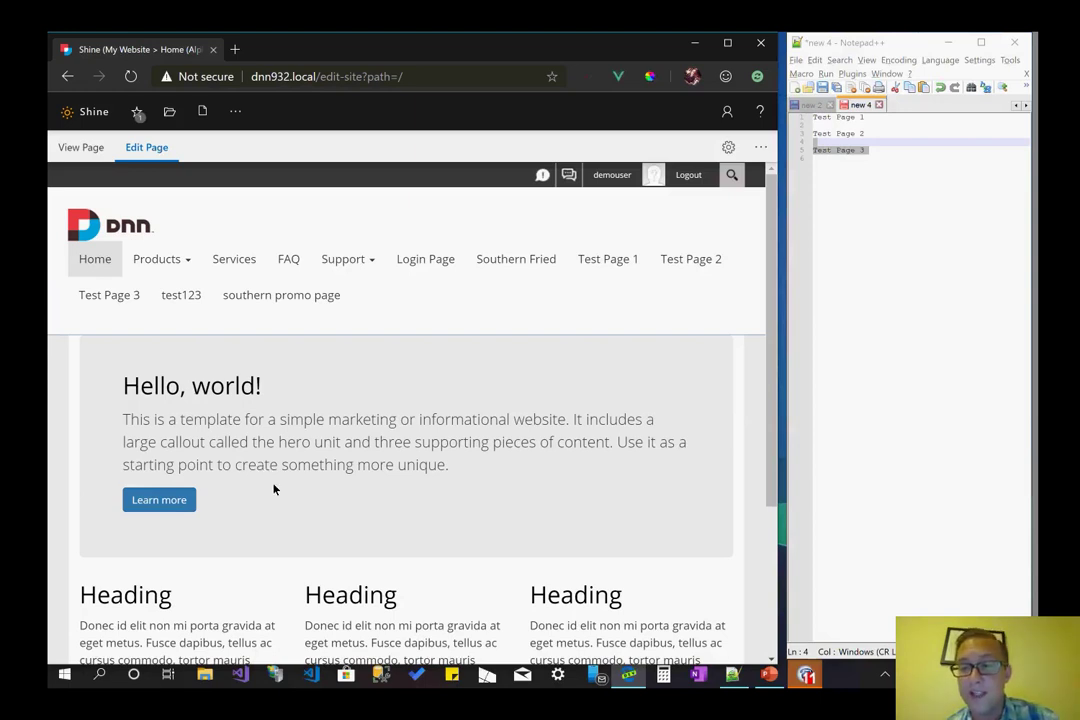
left_click(181, 510)
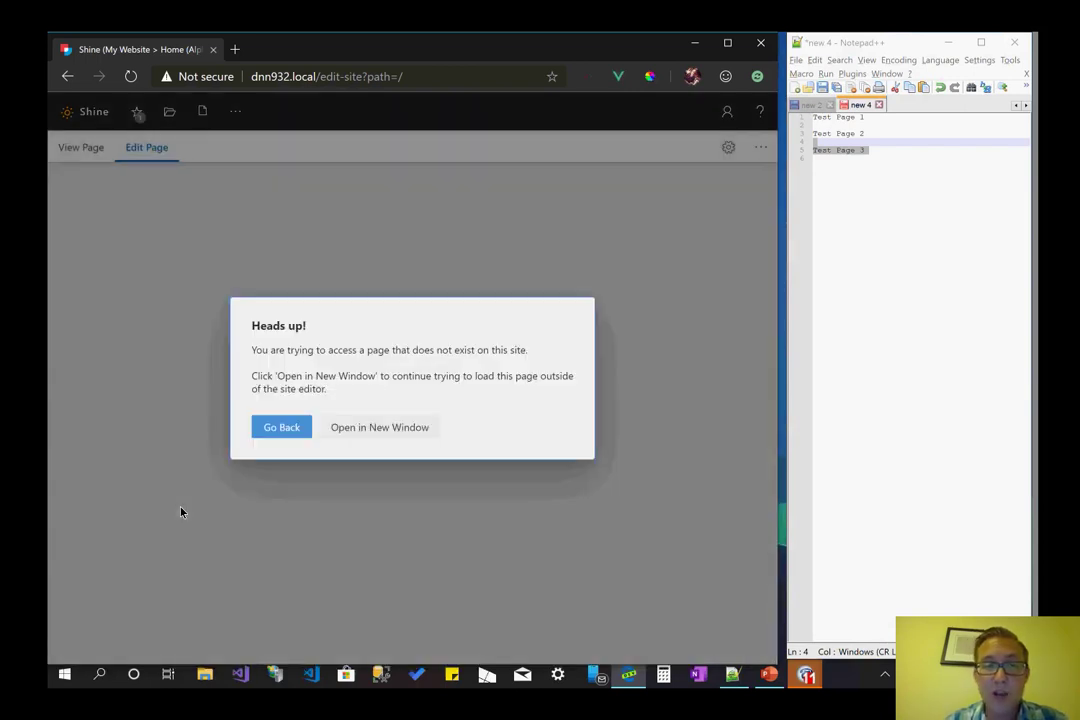